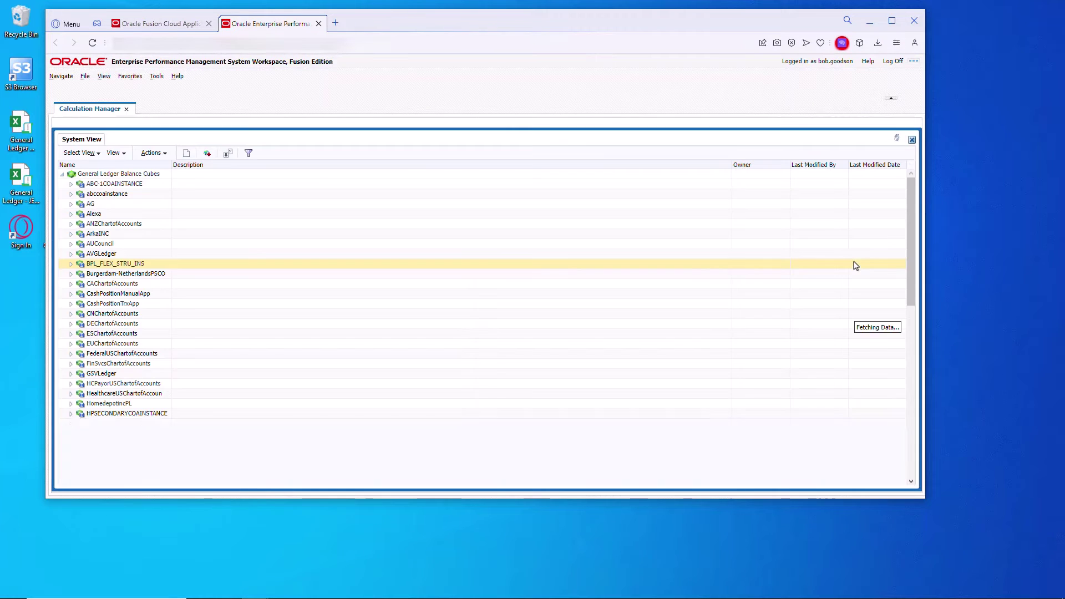
Create rule RentAllocAdminCCs under MakroUSLedger > db > Rules and add a Point of View loop to its flow
scroll(73, 388, down, 3)
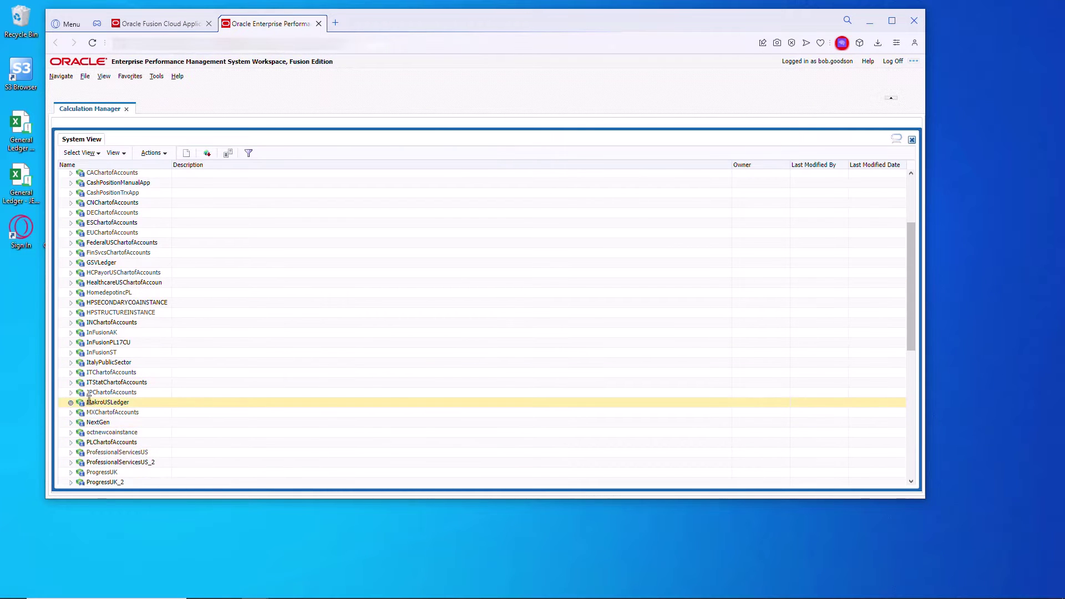
click(70, 402)
click(80, 422)
right_click(111, 432)
click(145, 374)
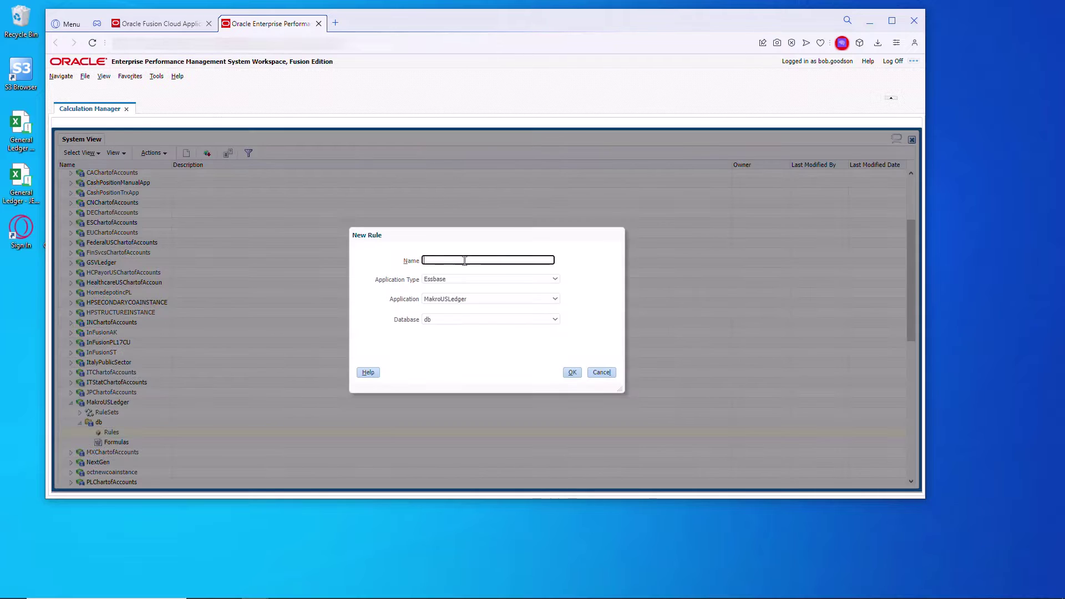
text(RentAllocAdminCCs)
click(572, 372)
drag(92, 159, 235, 204)
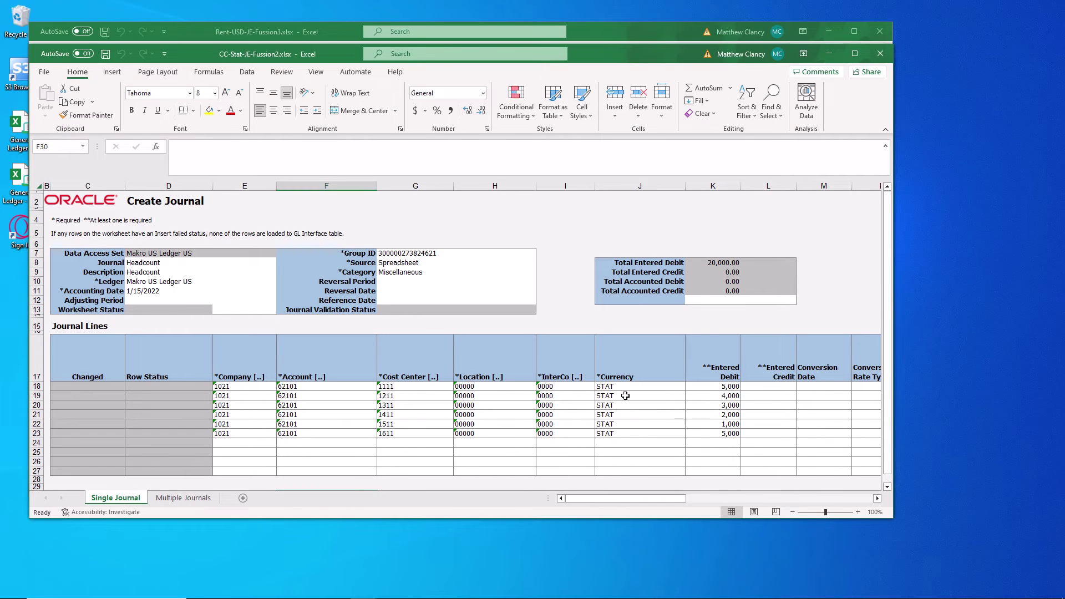
Check the headcount journal's cost centers 1111–1611, account 62101, STAT currency and 5,000 debit
drag(409, 386, 400, 433)
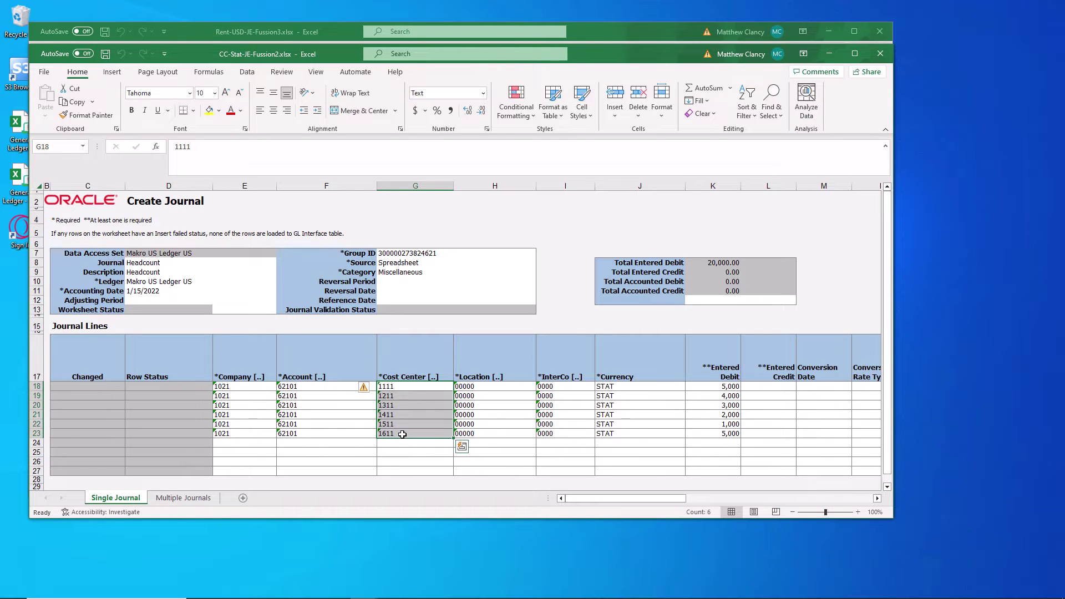
click(725, 433)
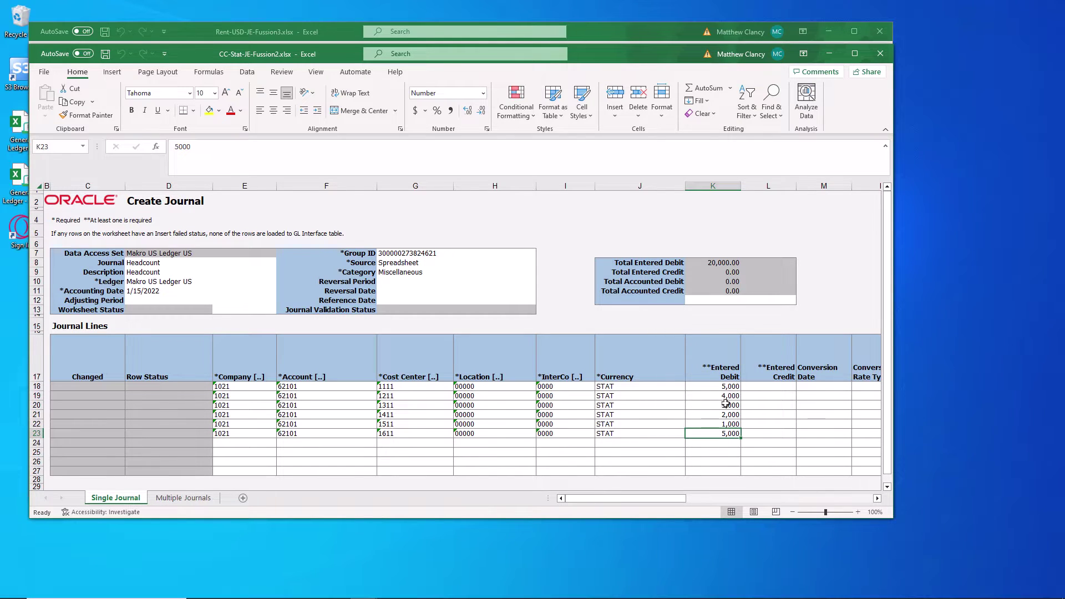
drag(324, 392, 313, 433)
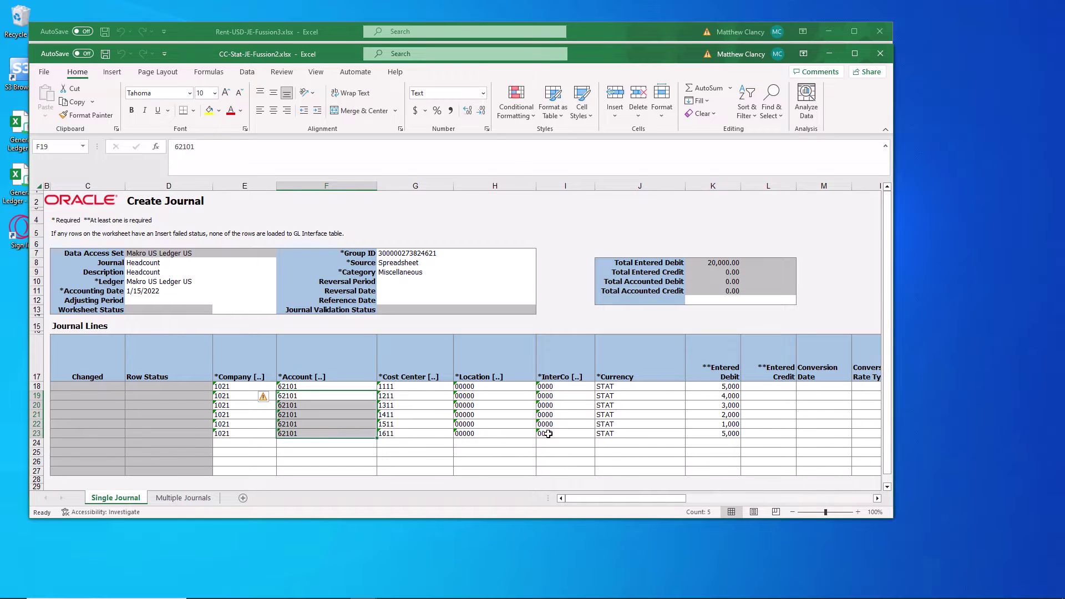
click(628, 390)
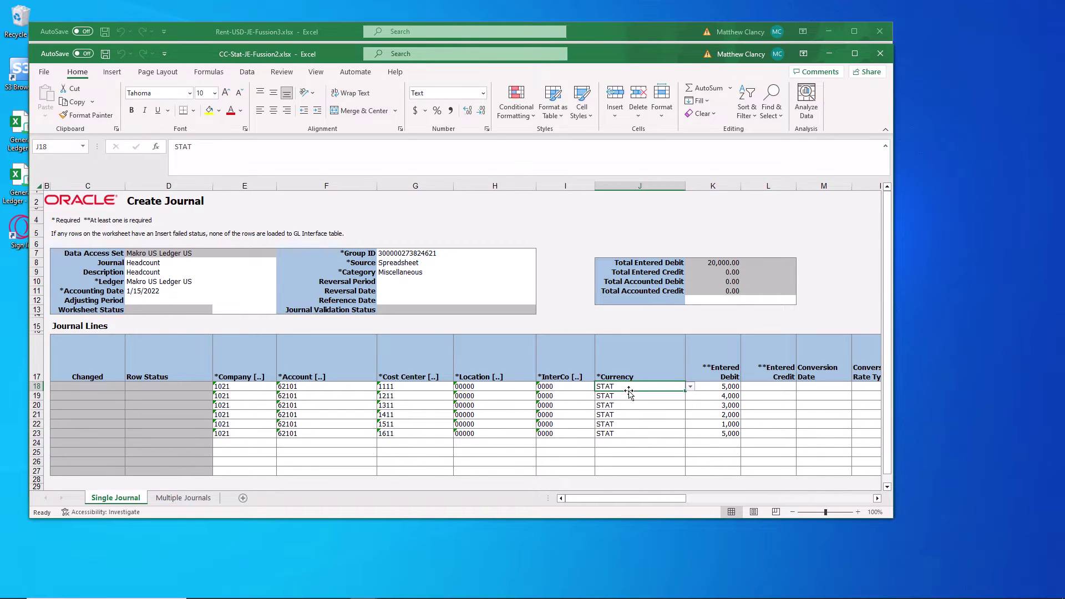
click(611, 32)
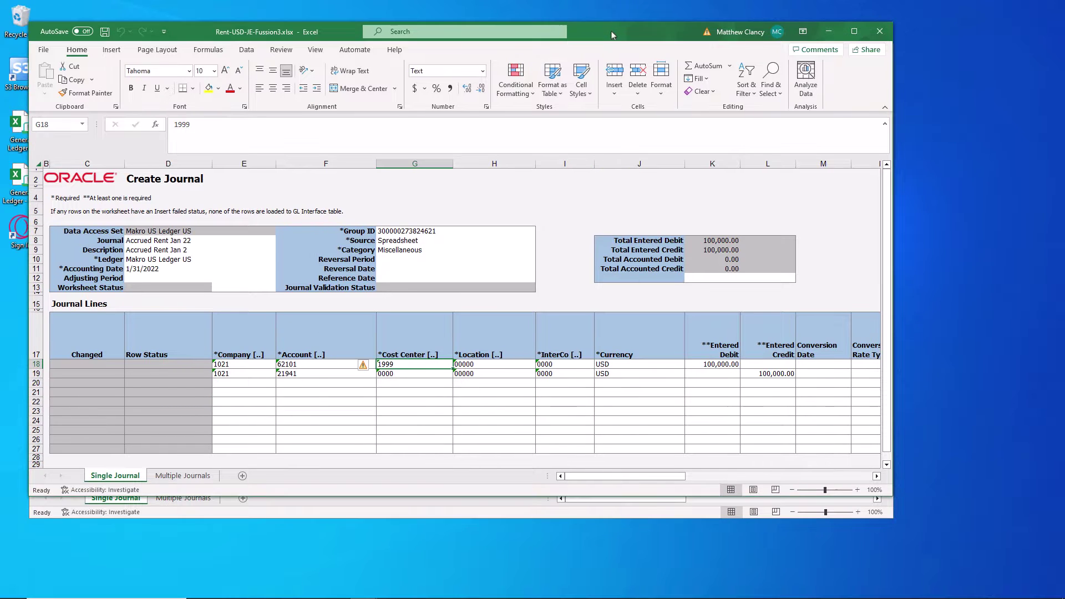
Verify the rent journal's 21941 credit account and 1999 cost center, comparing both workbooks
click(304, 377)
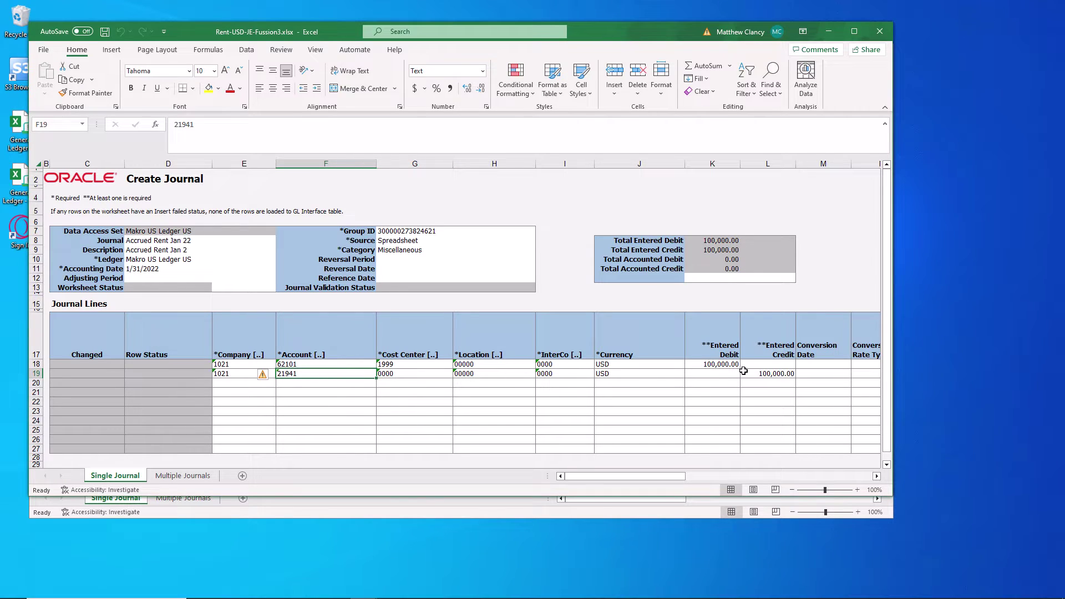
click(418, 364)
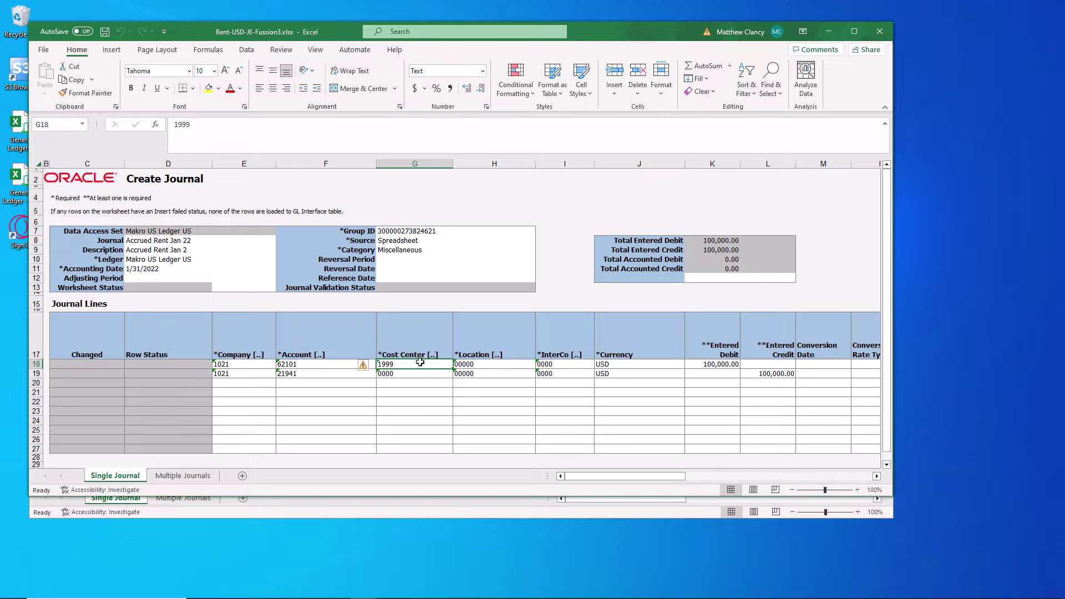
click(397, 509)
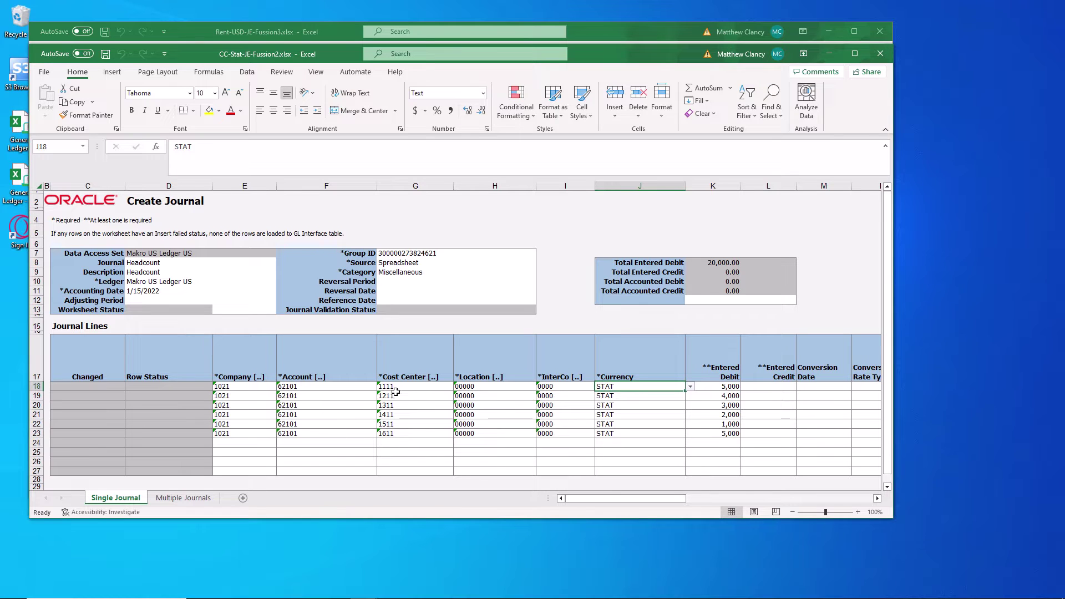
click(602, 34)
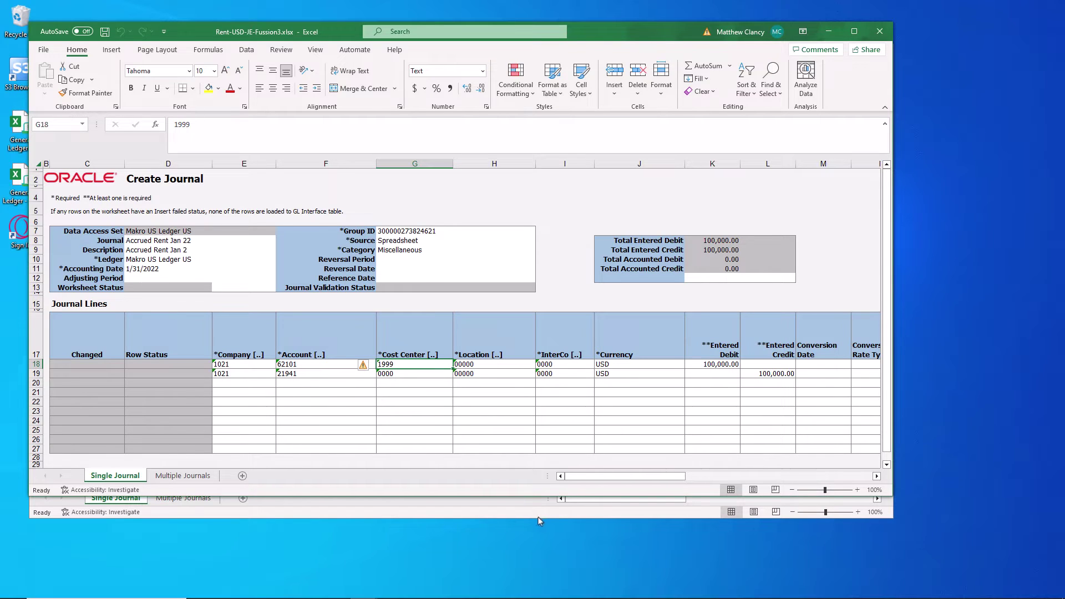
Go to Manage Journals in the browser with the search panel collapsed
key(alt+Tab)
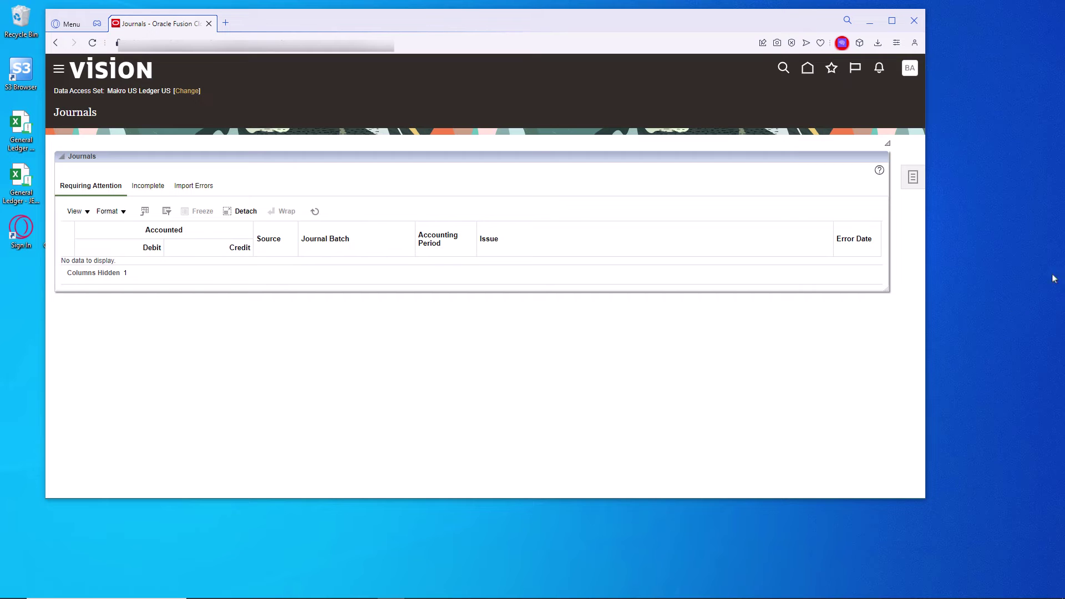
click(913, 177)
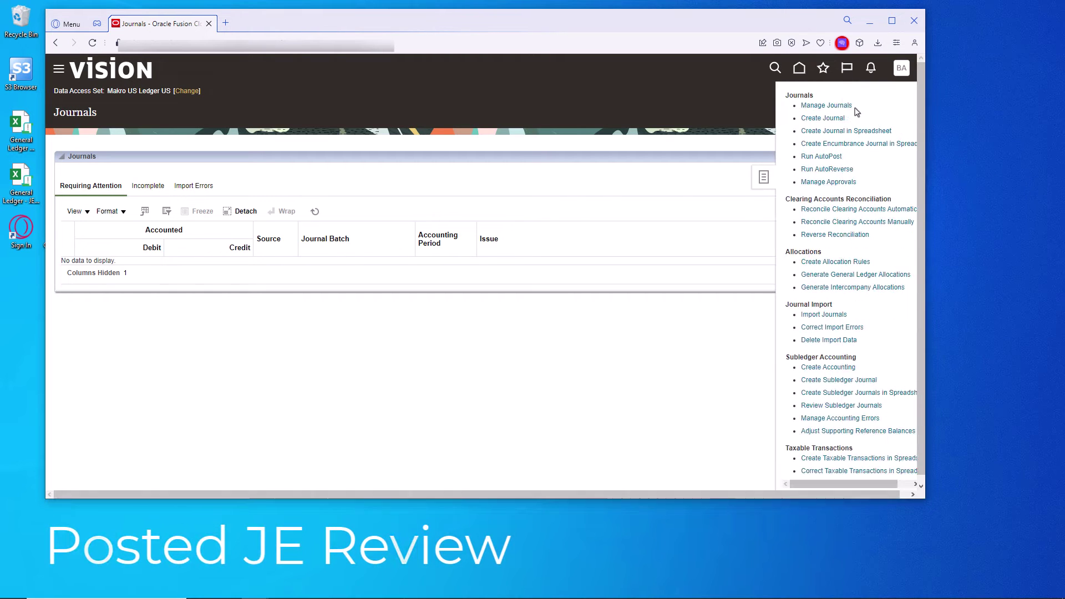
click(831, 107)
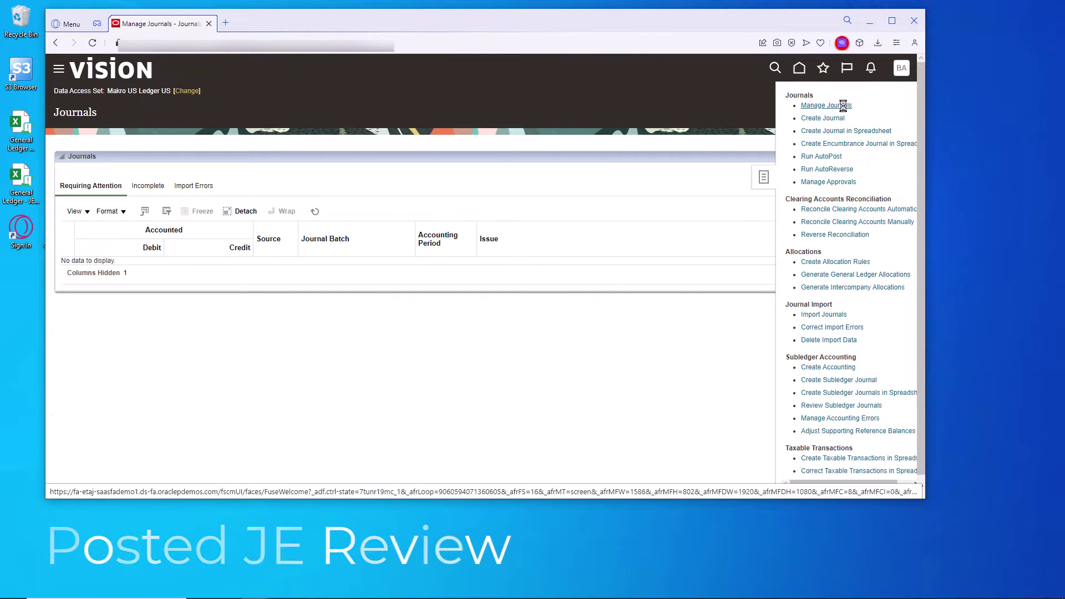
click(744, 305)
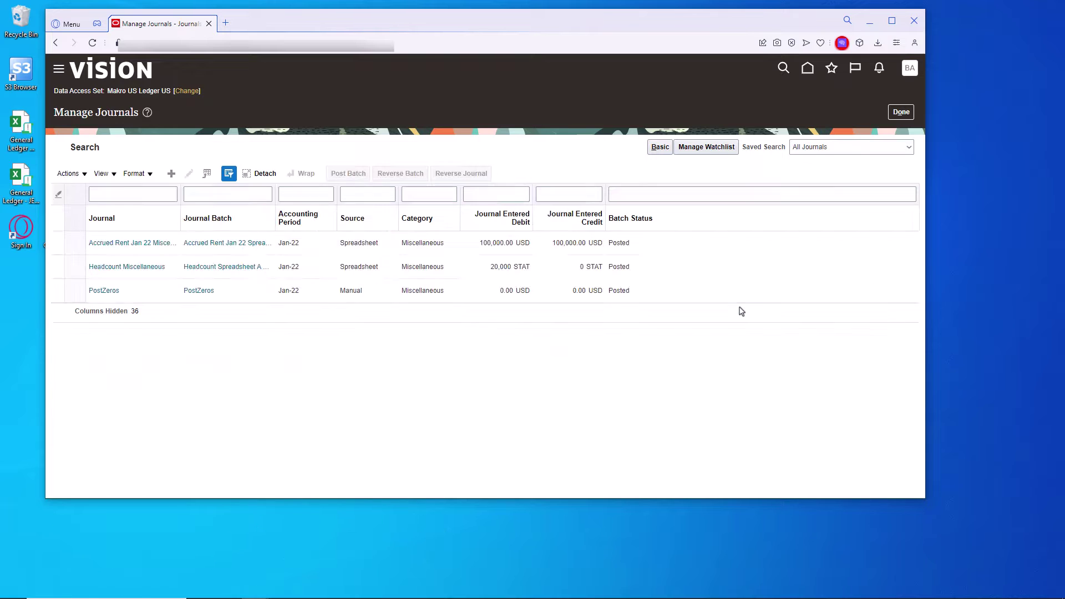
Review the Headcount Miscellaneous journal lines and close it without saving
click(148, 272)
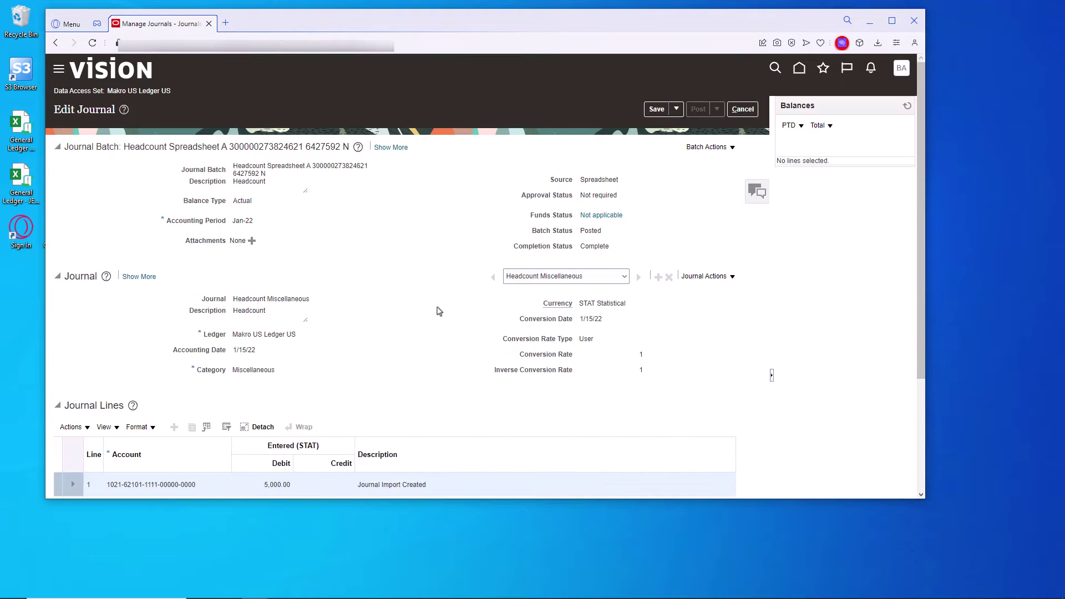
scroll(295, 240, down, 3)
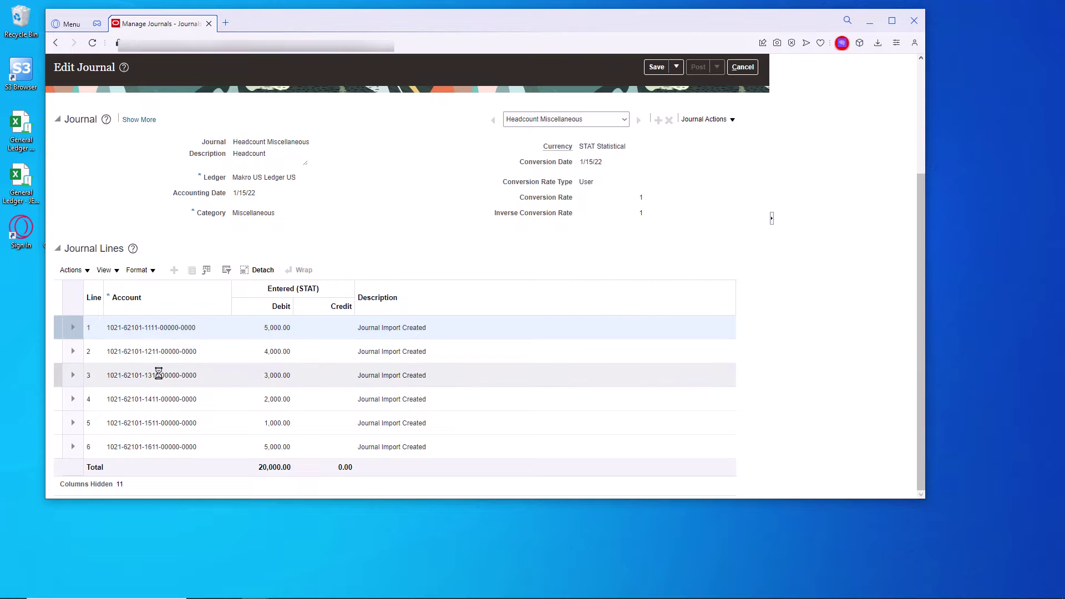
mouse_move(183, 449)
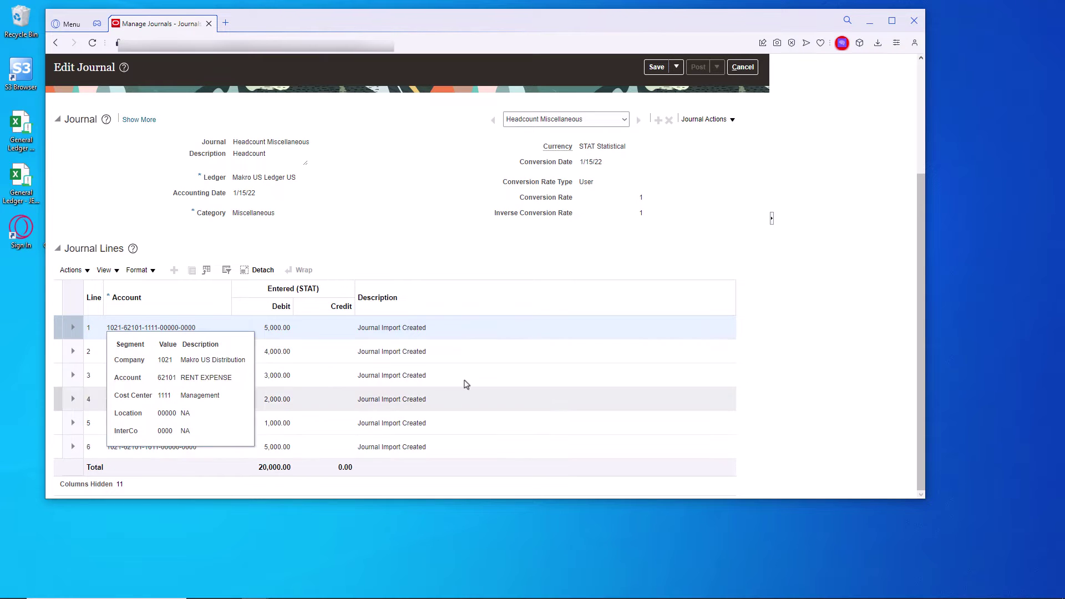
scroll(714, 177, up, 3)
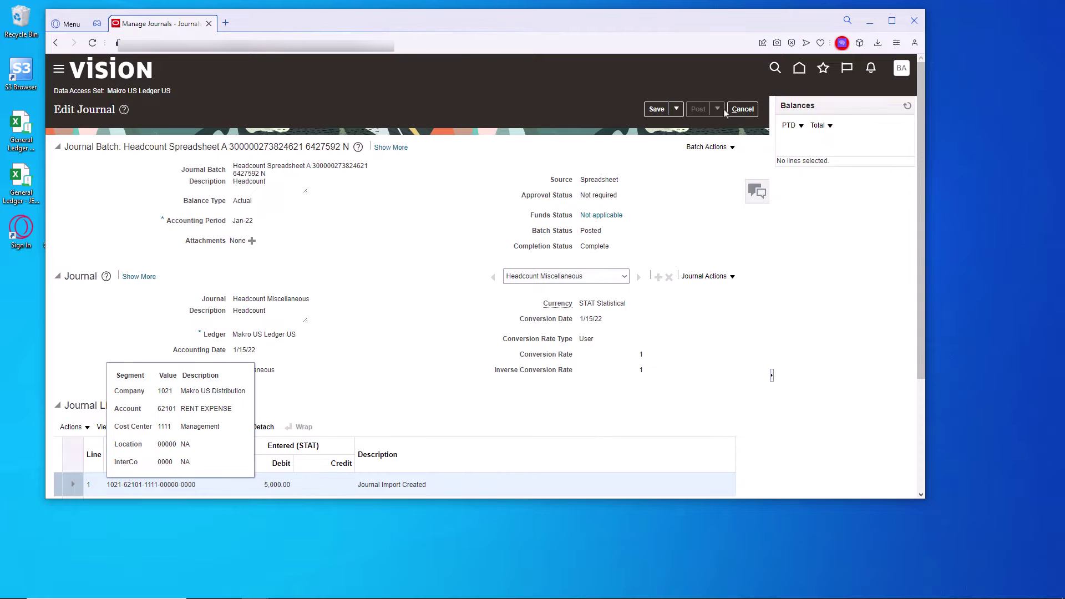
click(742, 109)
Review the Accrued Rent Jan 22 journal batch lines and return to the journal list
click(247, 243)
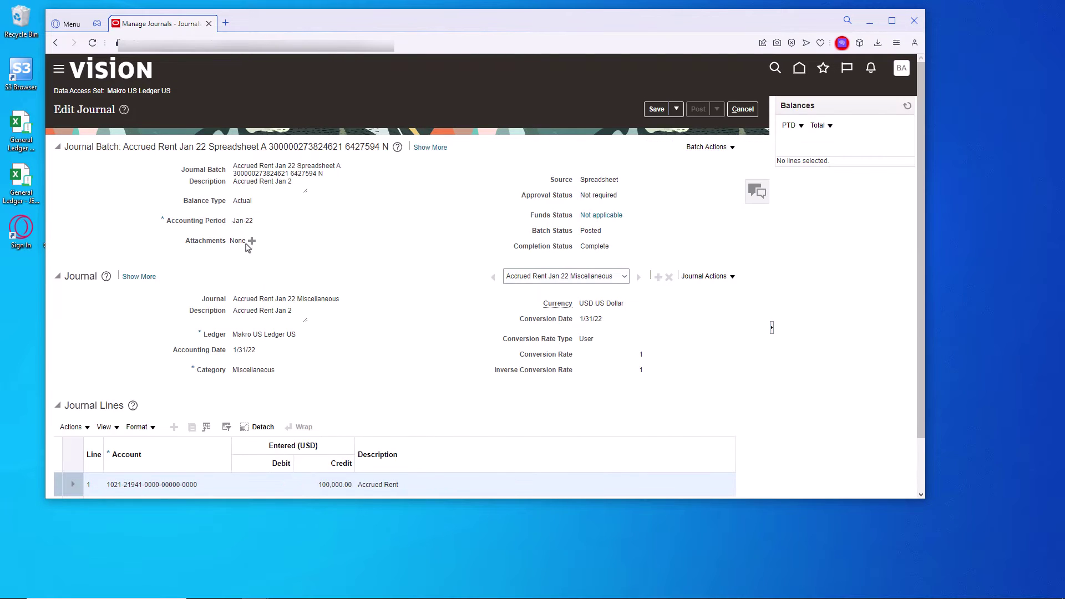
scroll(124, 448, down, 2)
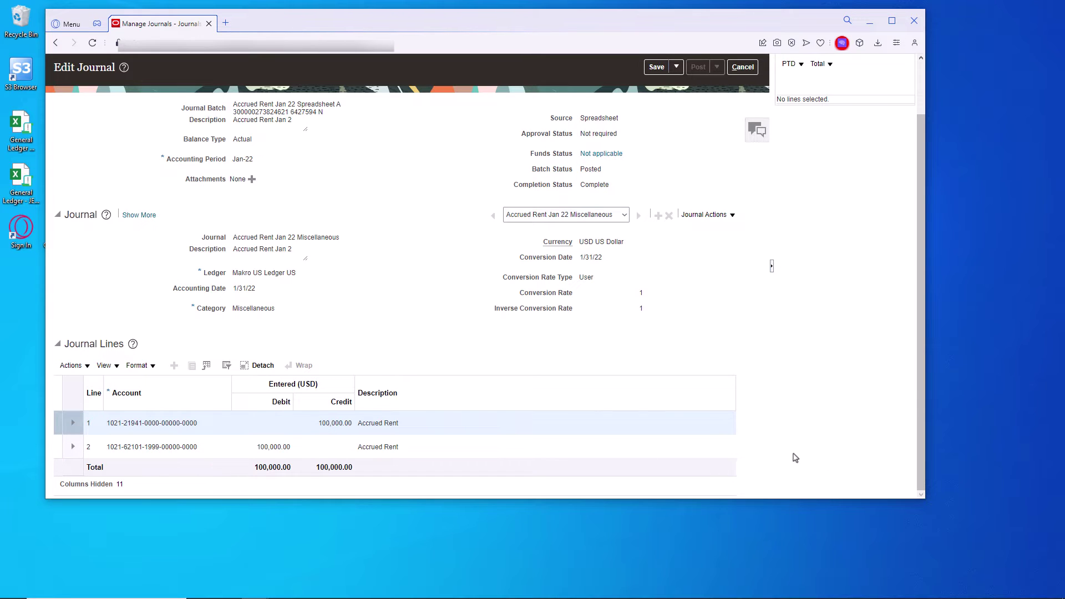
scroll(675, 252, up, 2)
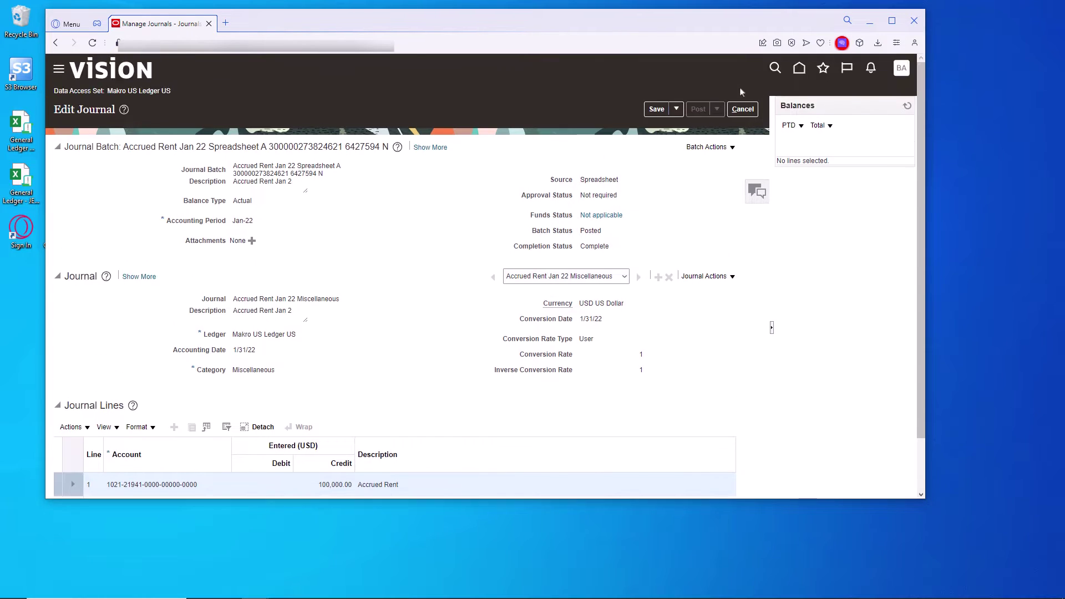
click(748, 108)
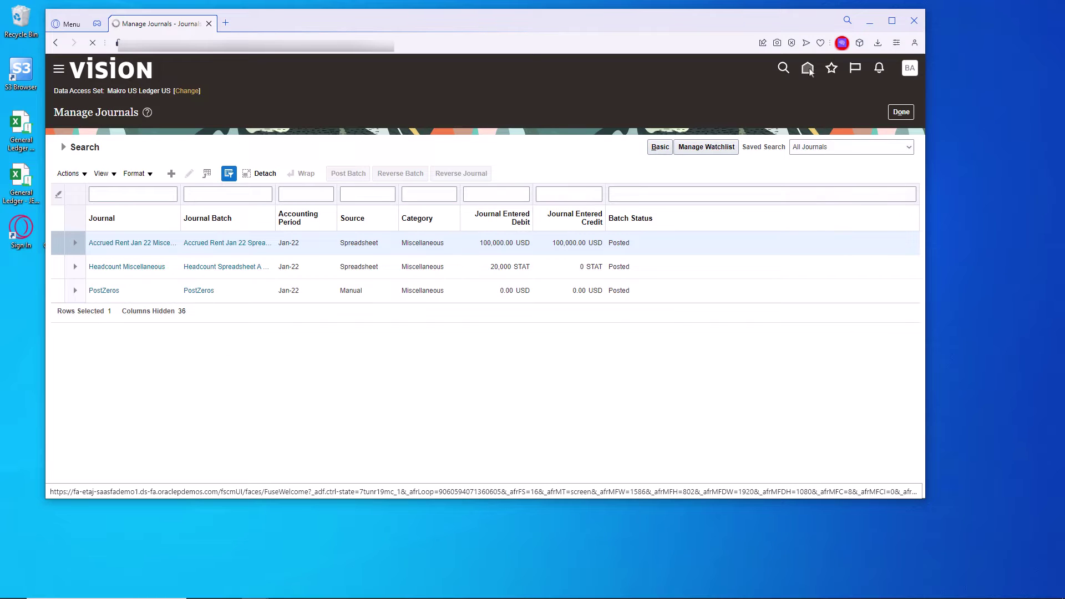
Reach the balance inquiry page through the General Accounting Dashboard
click(807, 69)
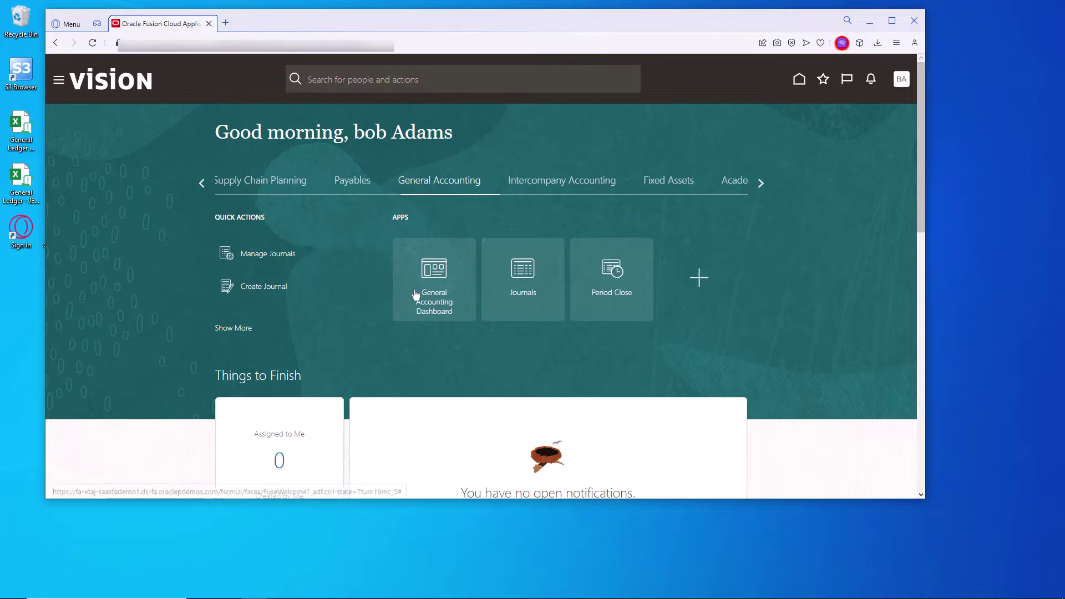
click(435, 283)
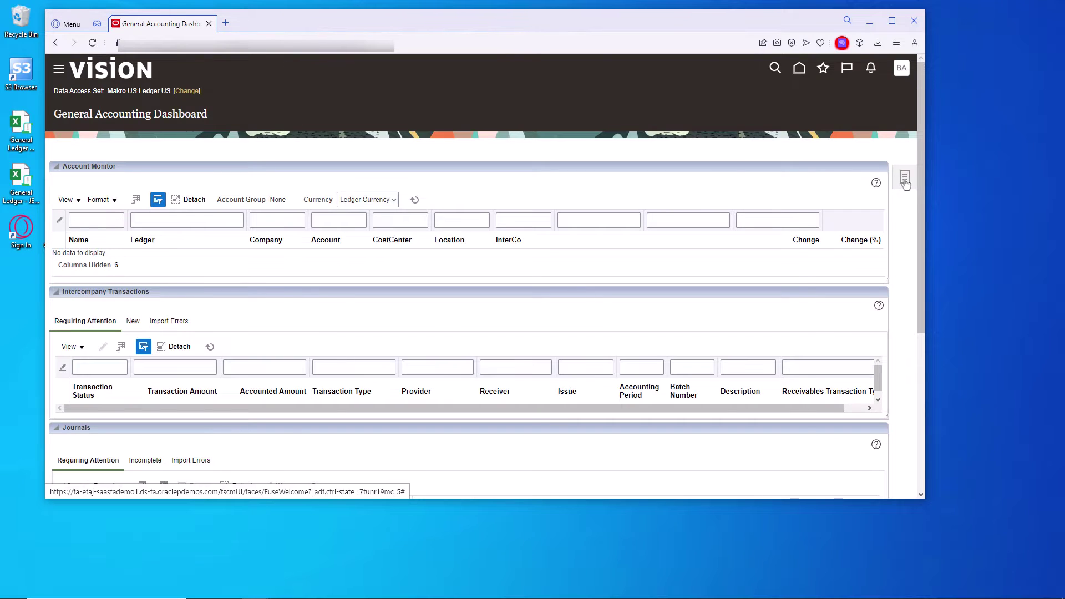
click(901, 183)
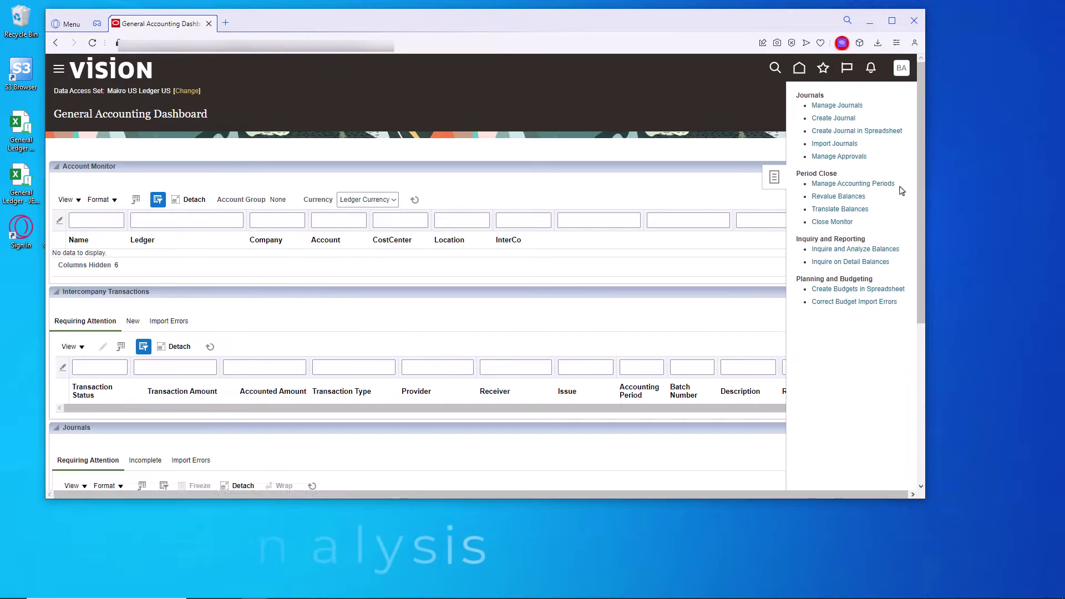
click(854, 248)
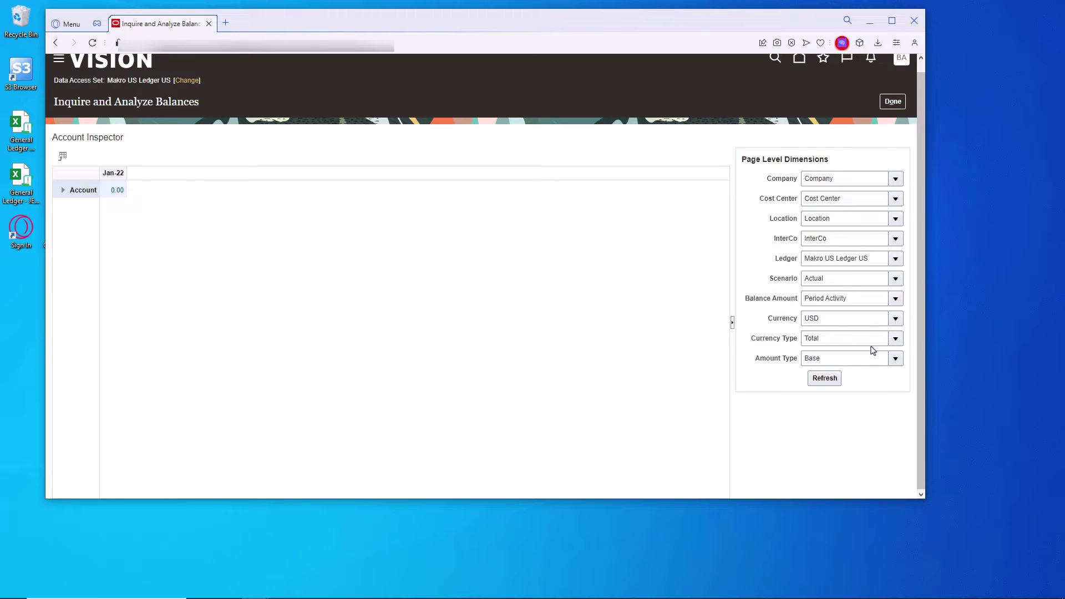
Inspect accounts 20000 and 21000 in the current hierarchy, then drill into 60000 and 62000
click(63, 189)
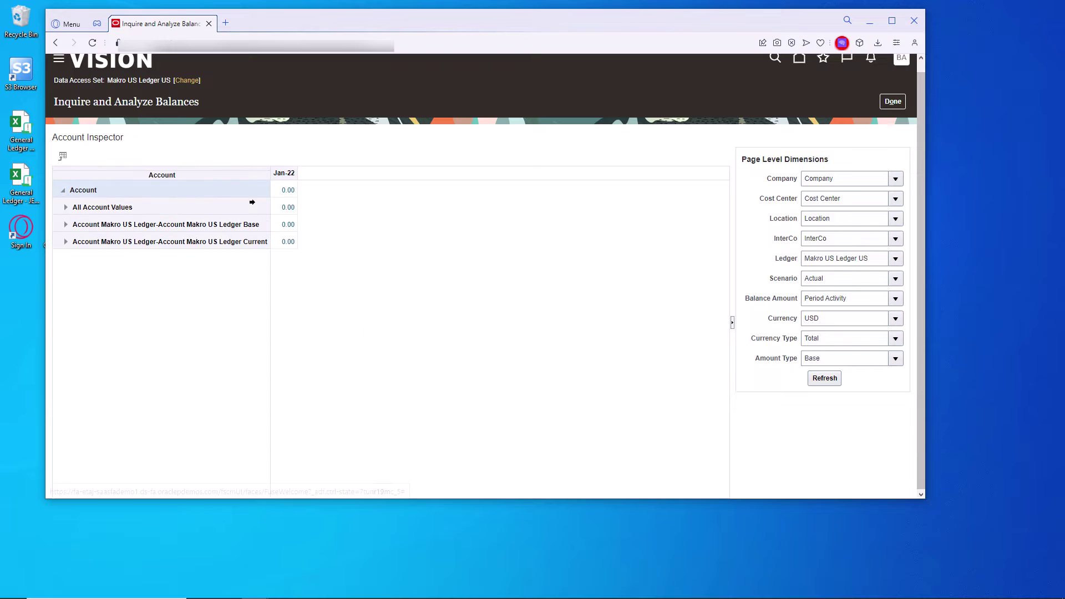
click(65, 243)
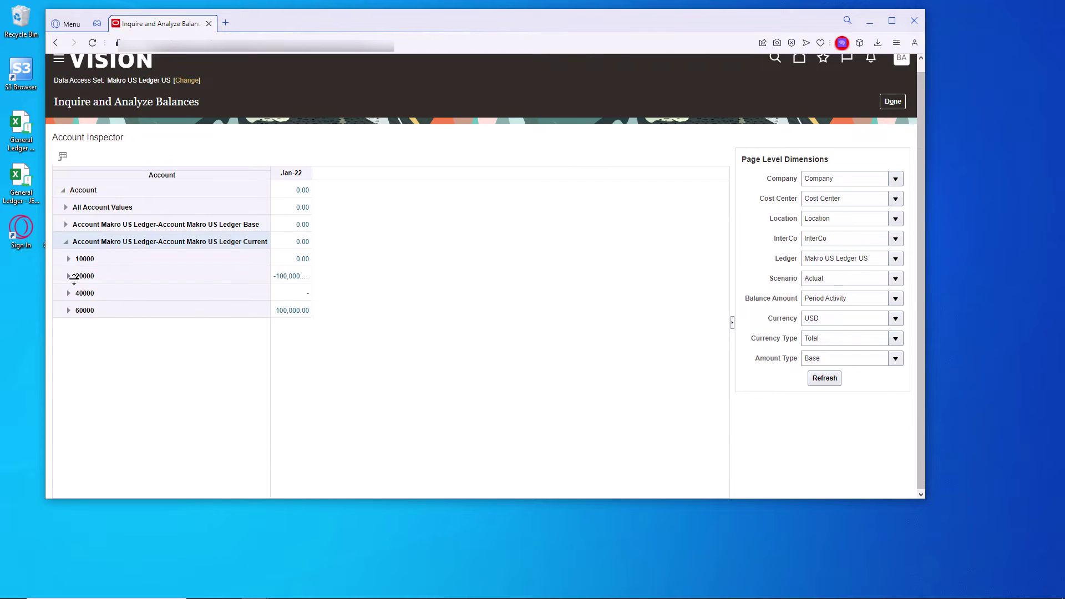
click(69, 275)
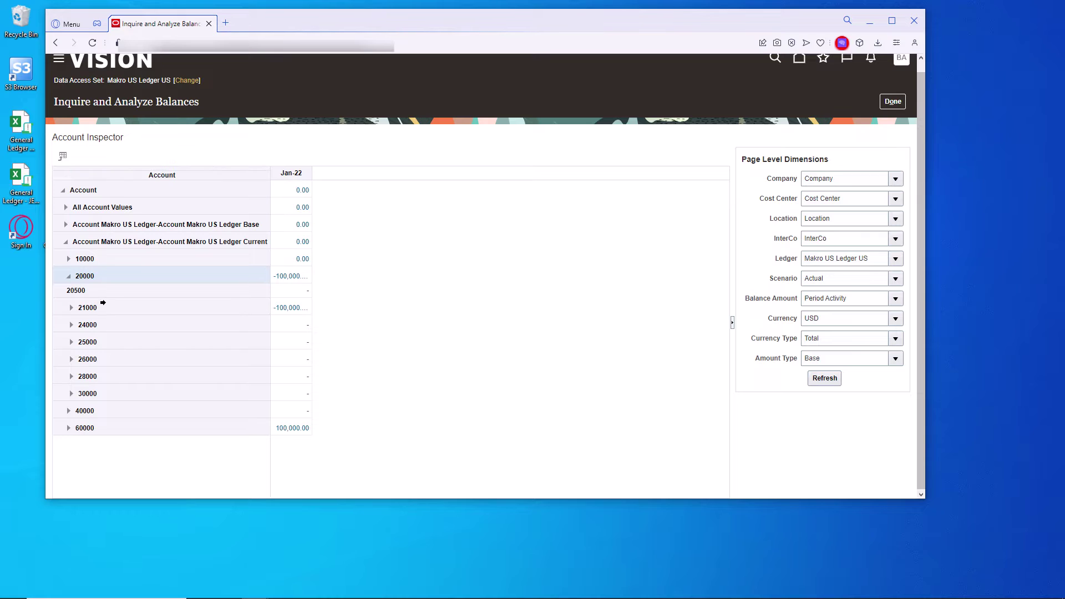
click(71, 308)
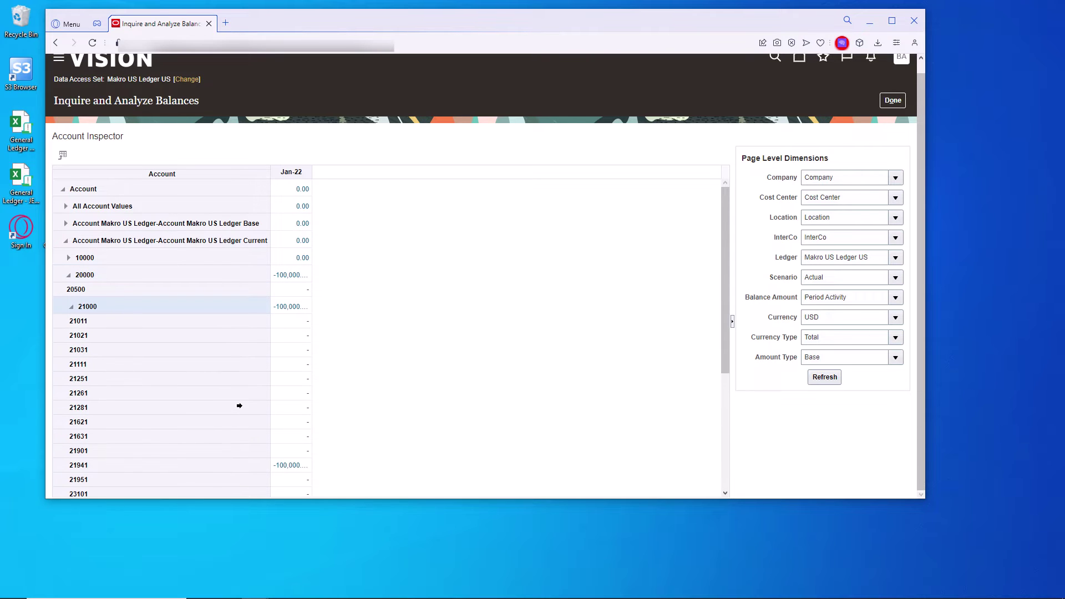
click(71, 308)
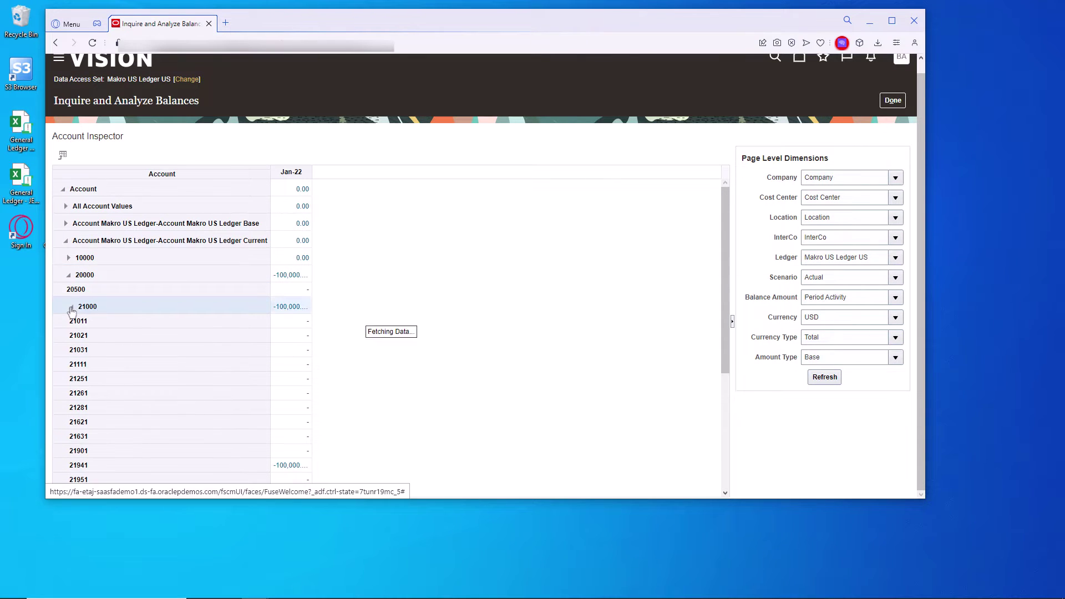
click(68, 275)
click(68, 310)
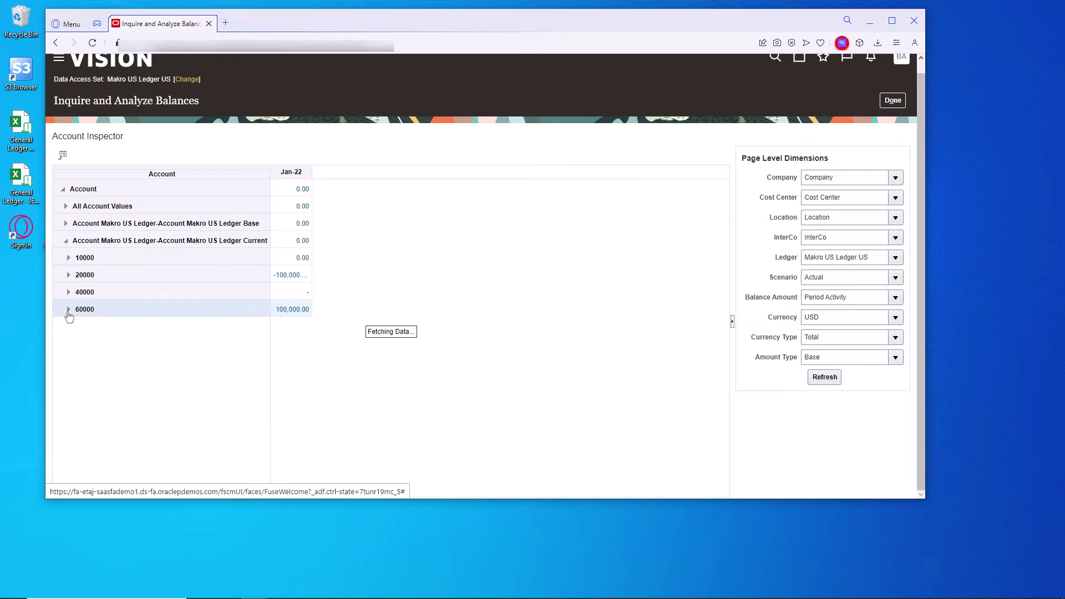
click(71, 393)
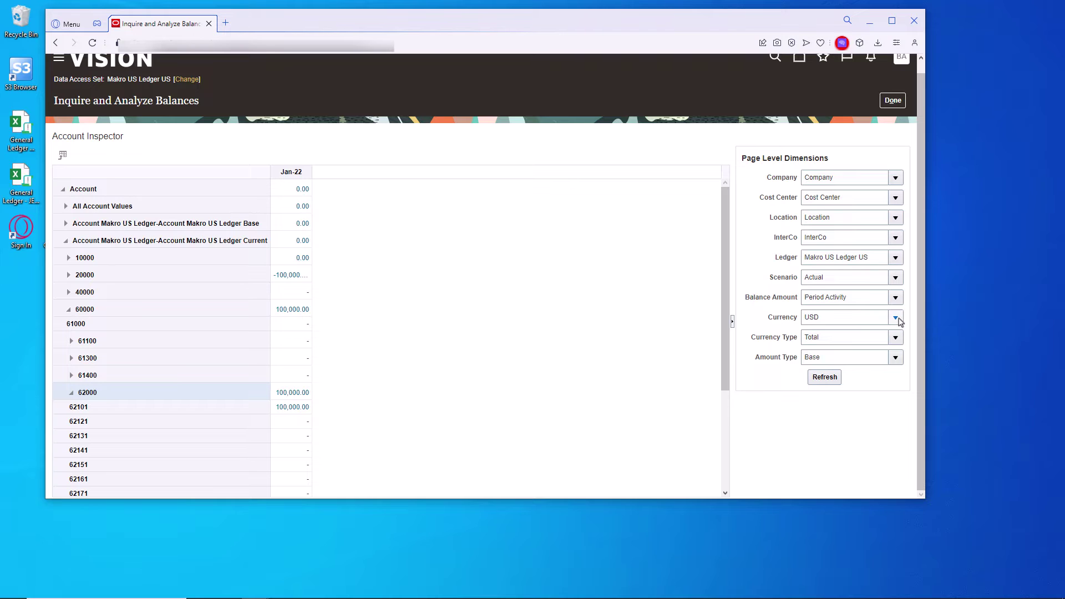
Change the balance currency filter from USD to STAT
click(804, 317)
key(BackSpace)
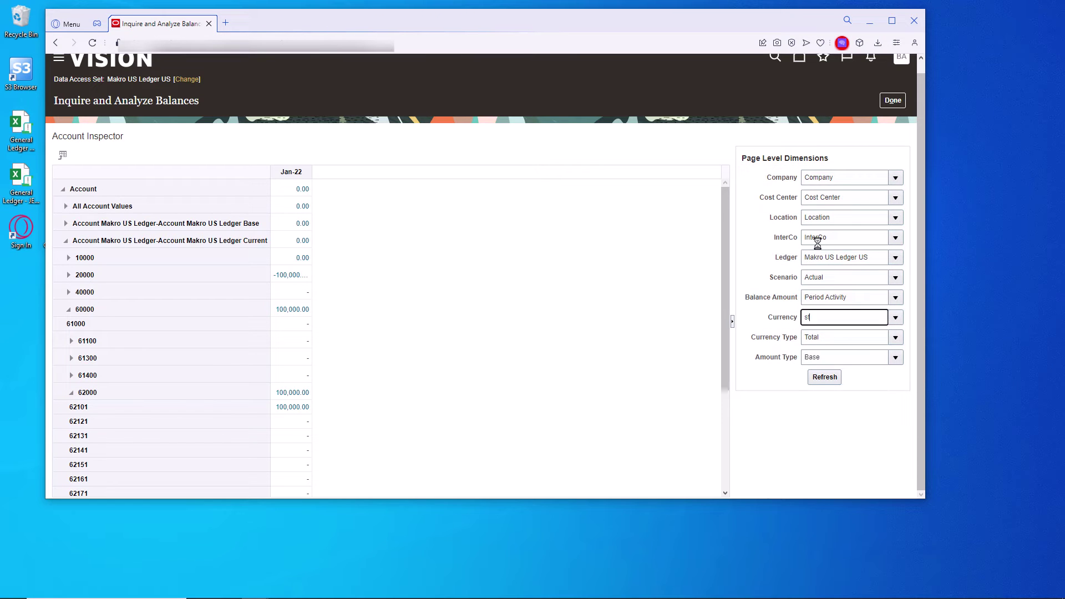
key(Tab)
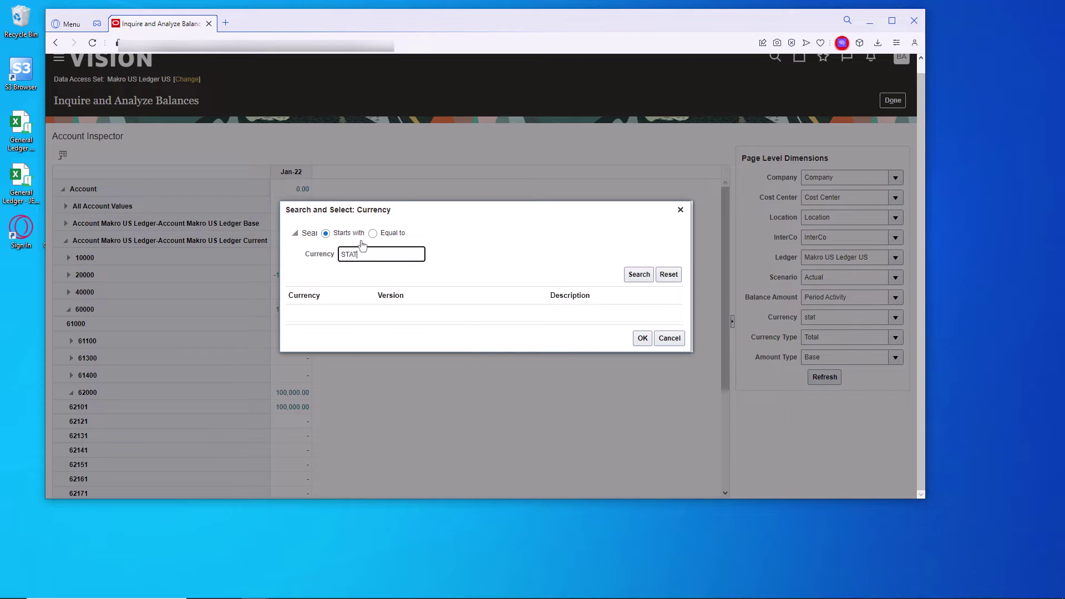
key(Return)
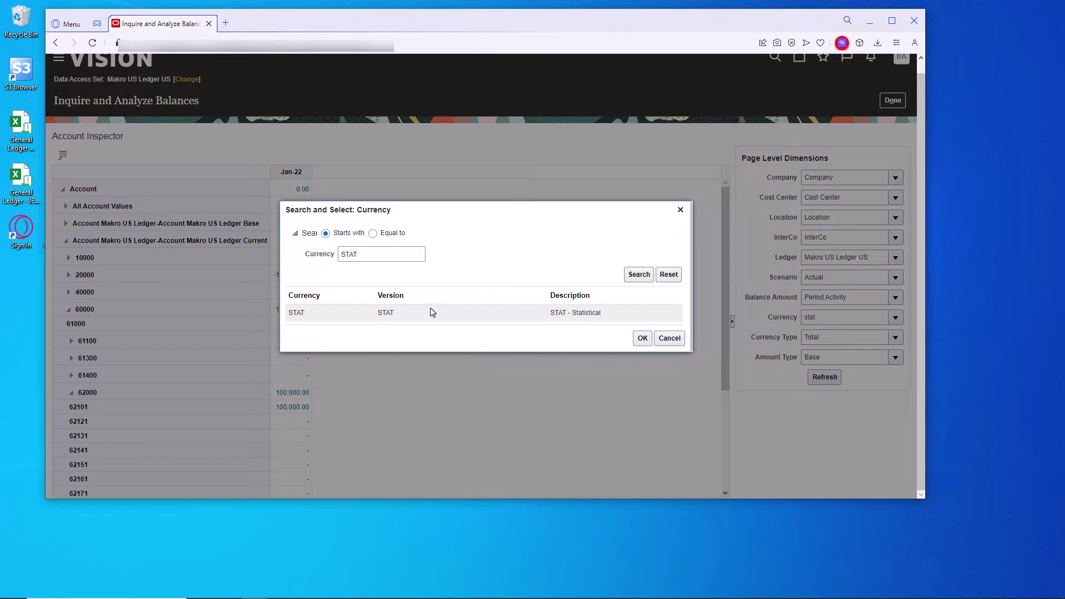
click(641, 338)
Refresh the STAT balances and drill into account 62101's 20,000 balance, then go to Journals
click(831, 379)
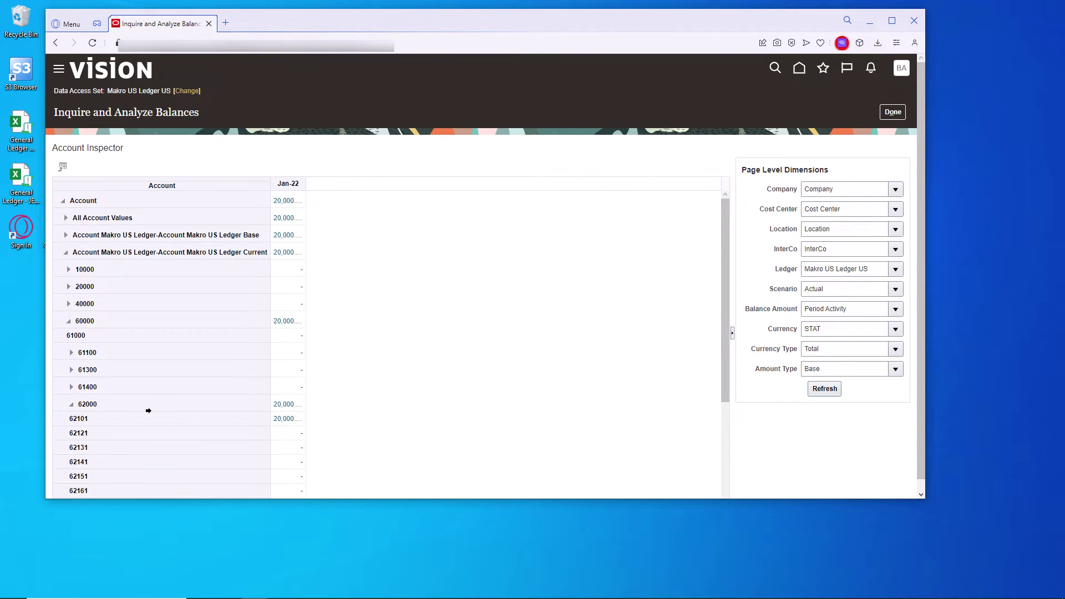
click(286, 418)
click(892, 111)
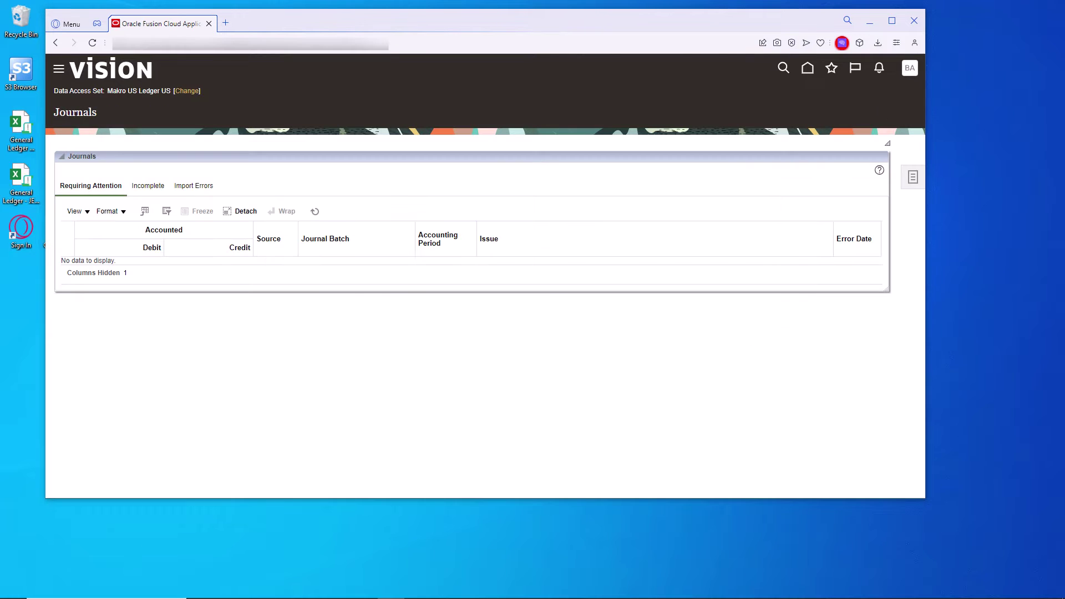
Launch Create Allocation Rules and start a new rule in MakroUSLedger db's Rules folder
click(913, 177)
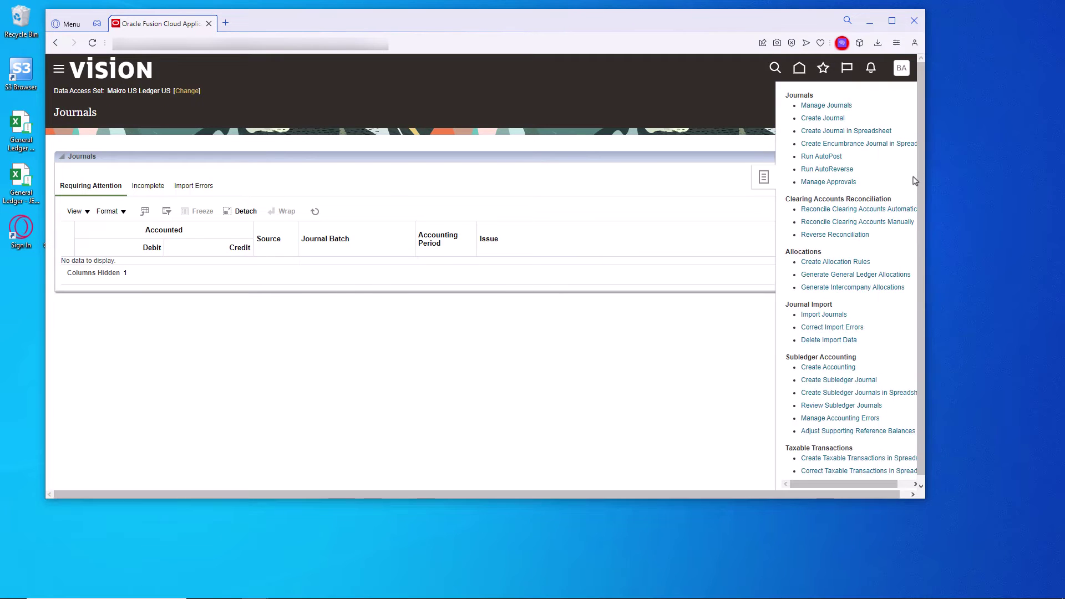
click(835, 262)
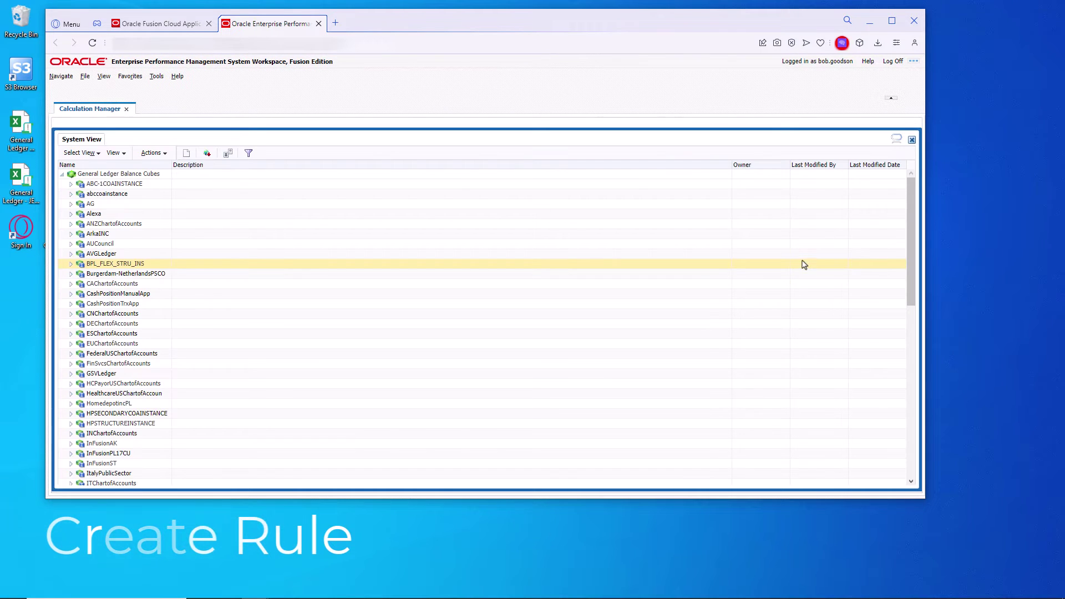
scroll(389, 443, down, 3)
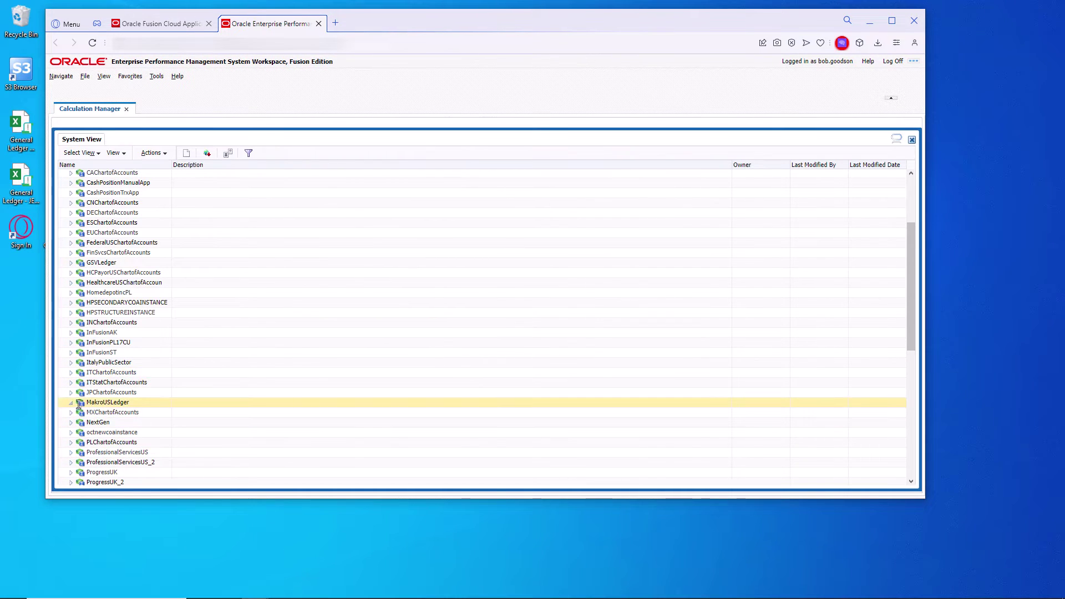
click(71, 404)
click(122, 434)
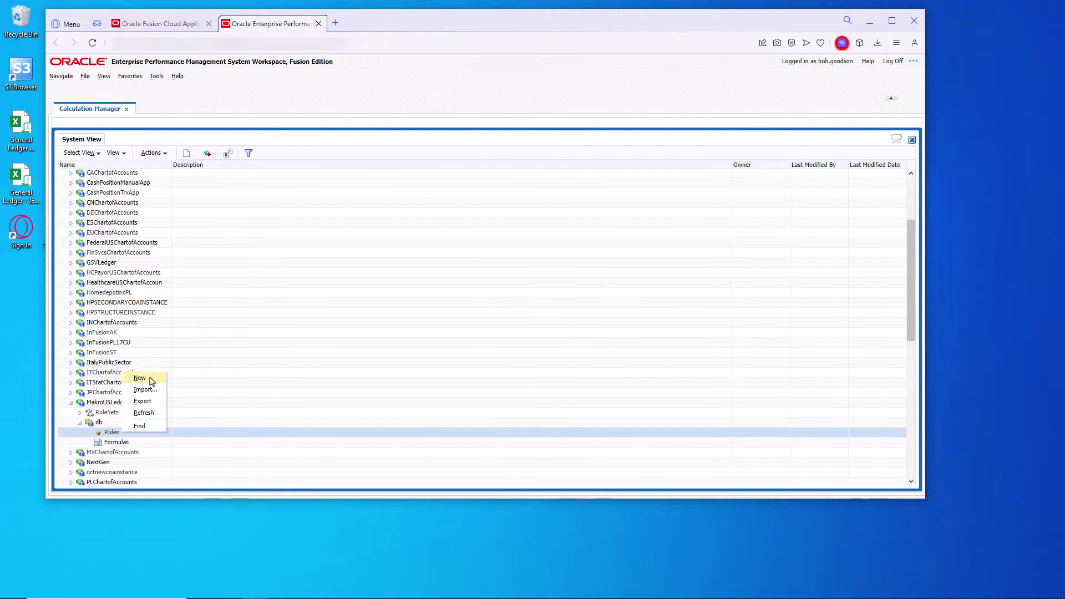
click(139, 378)
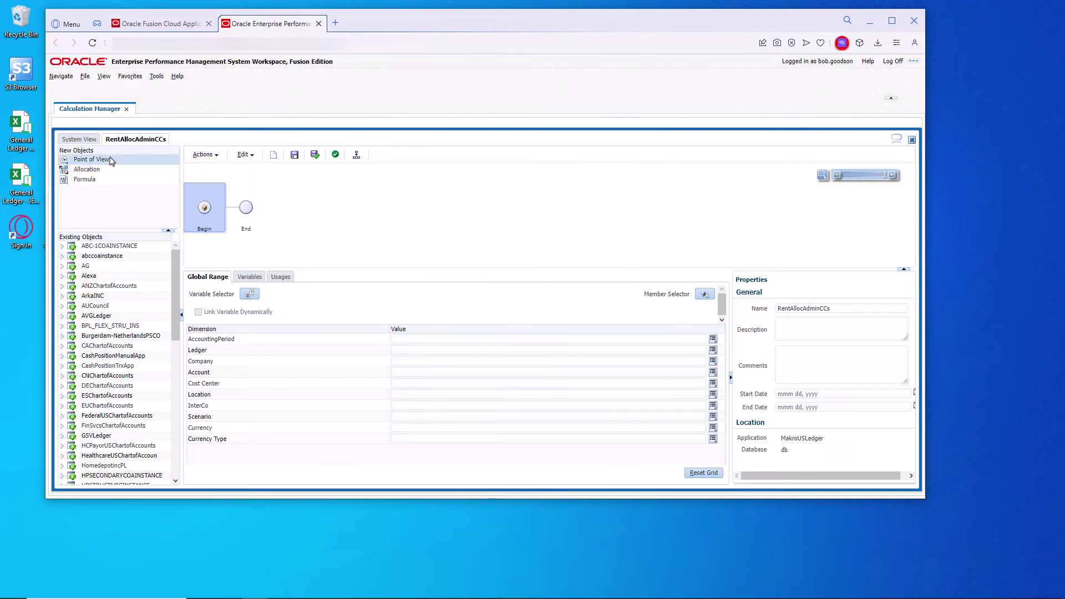
Add a Point of View step to the RentAllocAdminCCs flow and save the rule
drag(110, 161, 235, 204)
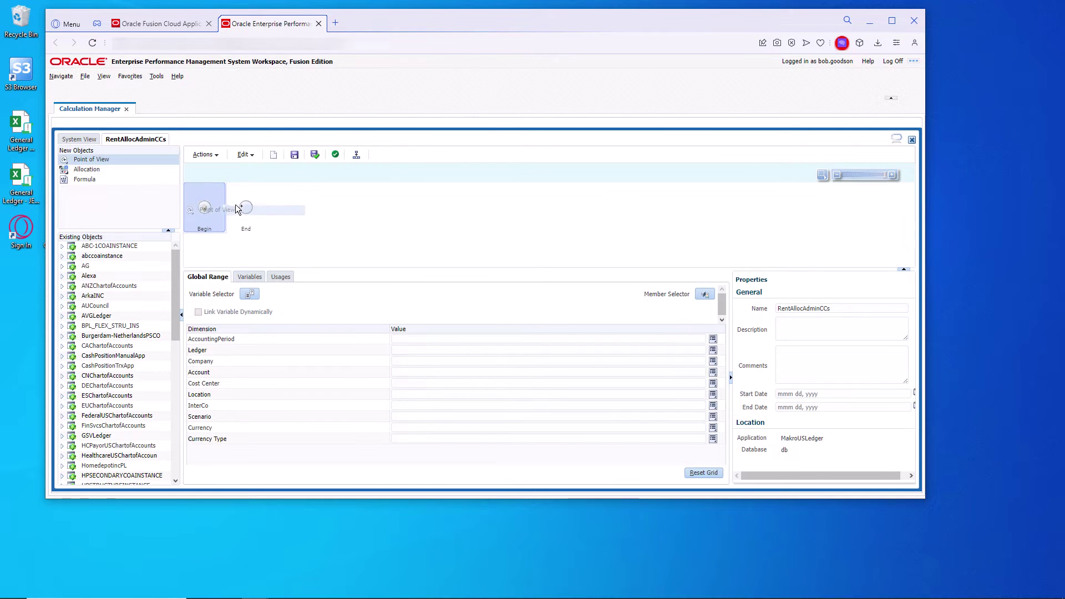
click(294, 156)
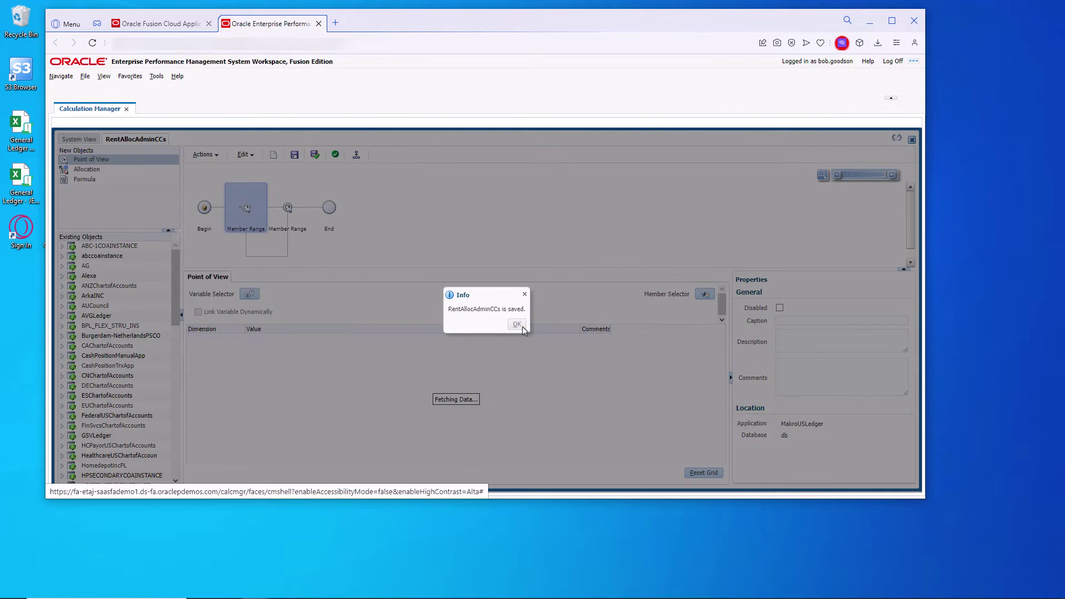
click(518, 325)
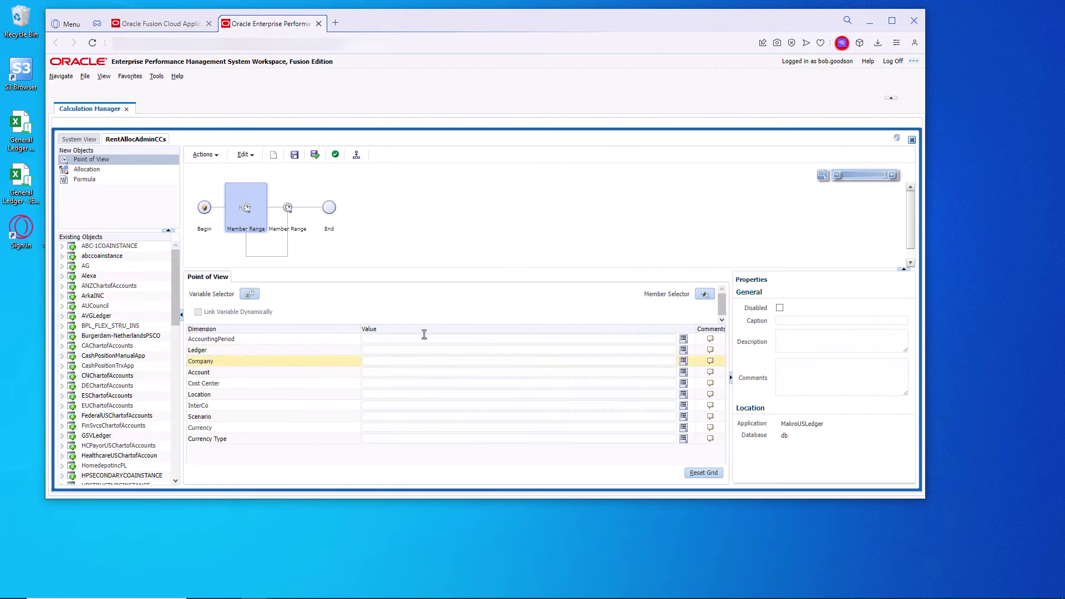
Set AccountingPeriod to use a variable and begin creating a new one
click(684, 340)
click(701, 306)
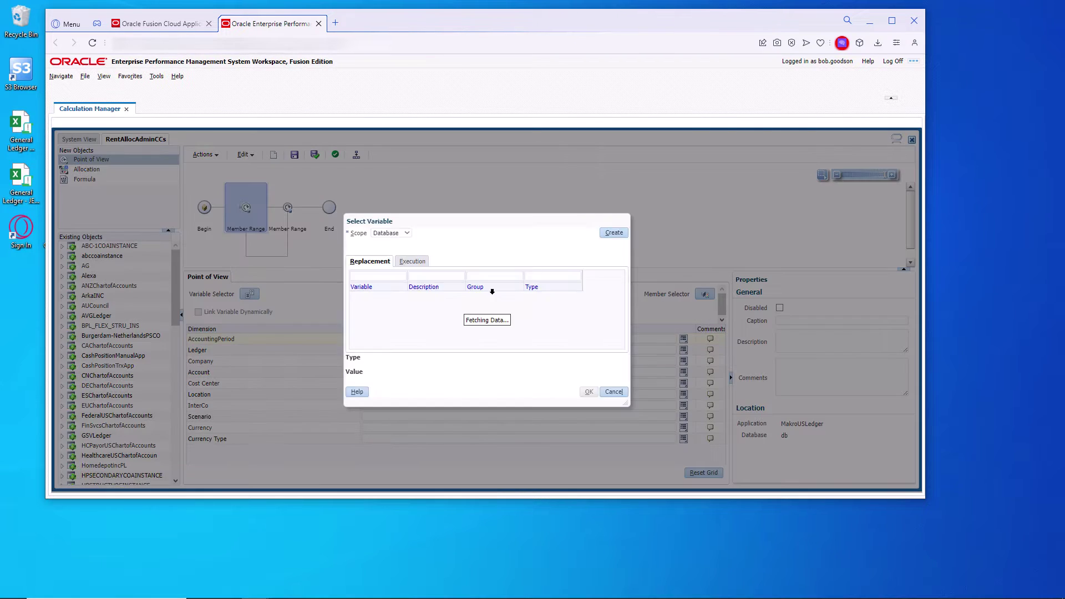
click(613, 233)
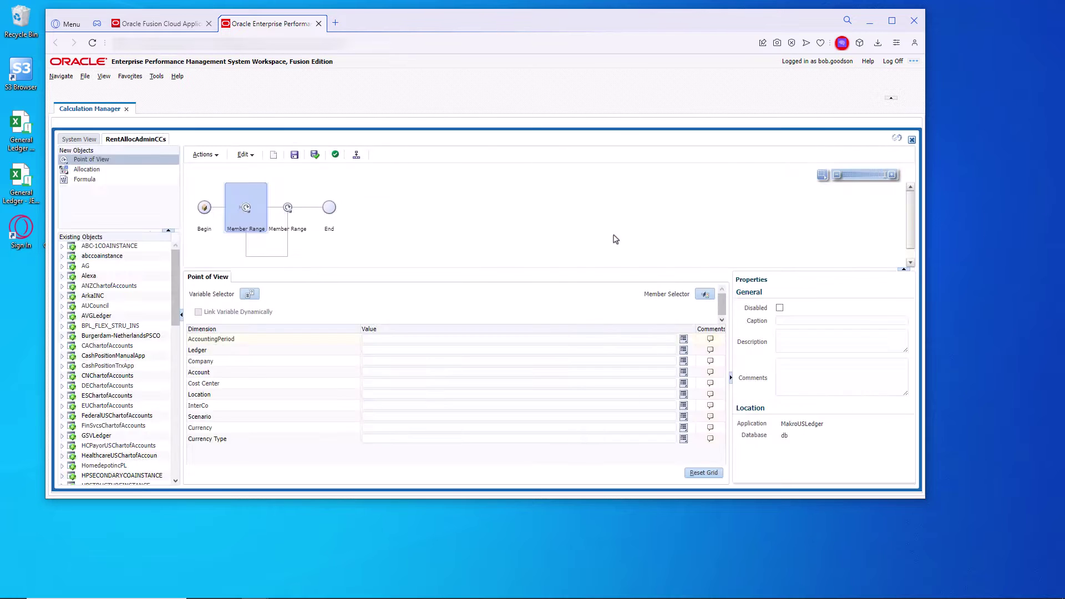
Define db variable CurrentPeriod as a Member type on AccountingPeriod with a runtime prompt
scroll(121, 435, down, 3)
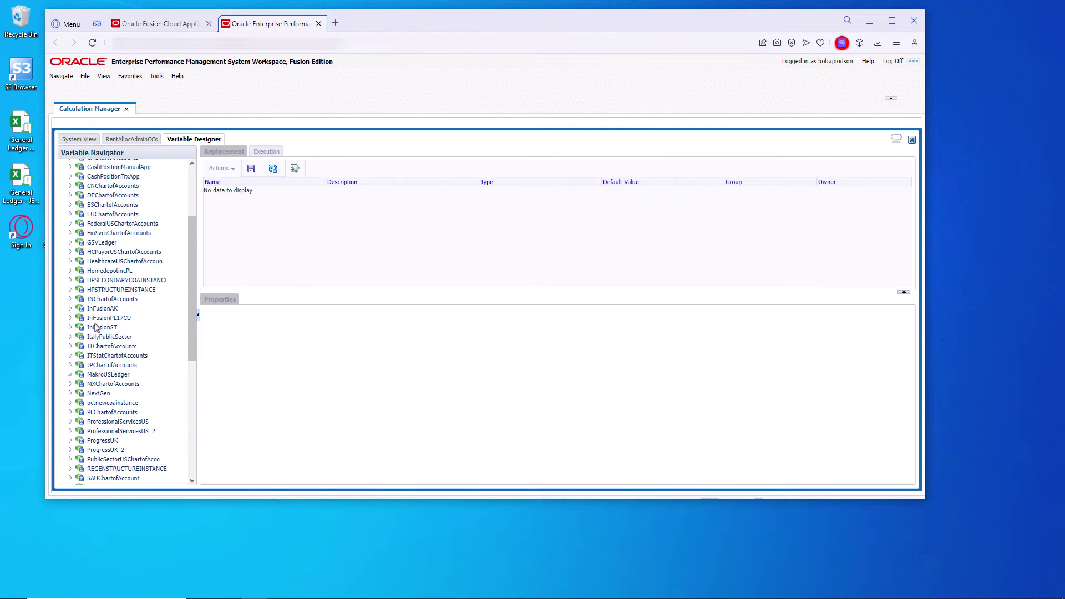
click(91, 375)
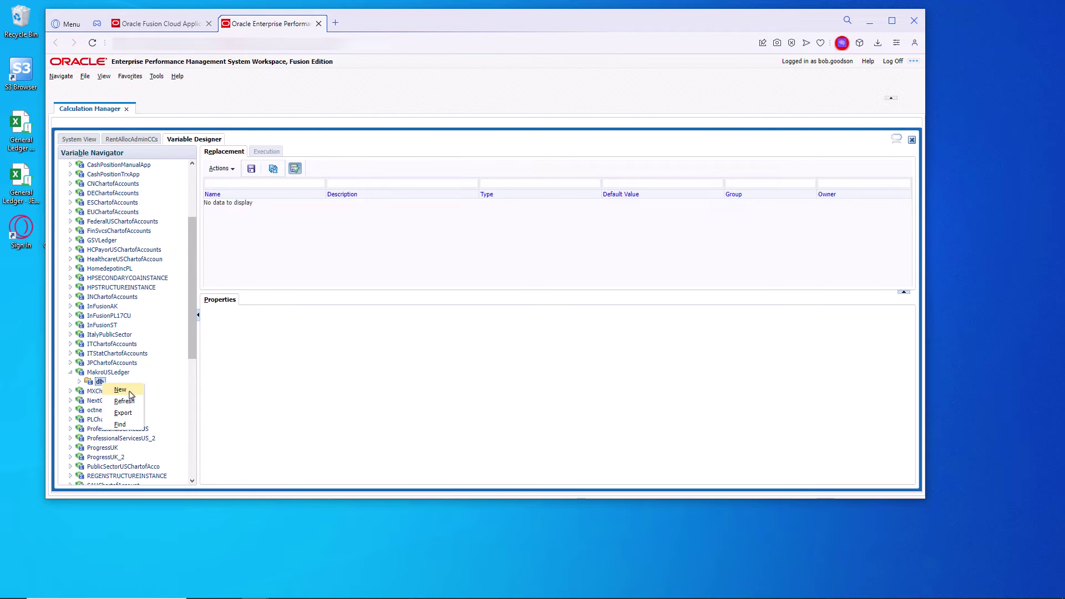
click(129, 390)
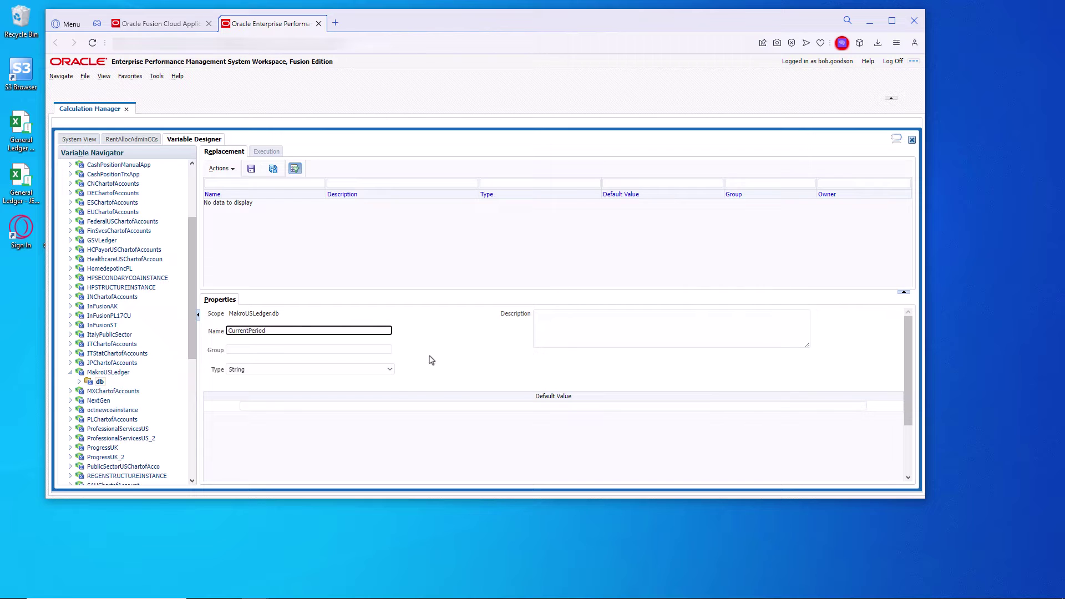
click(390, 370)
click(299, 421)
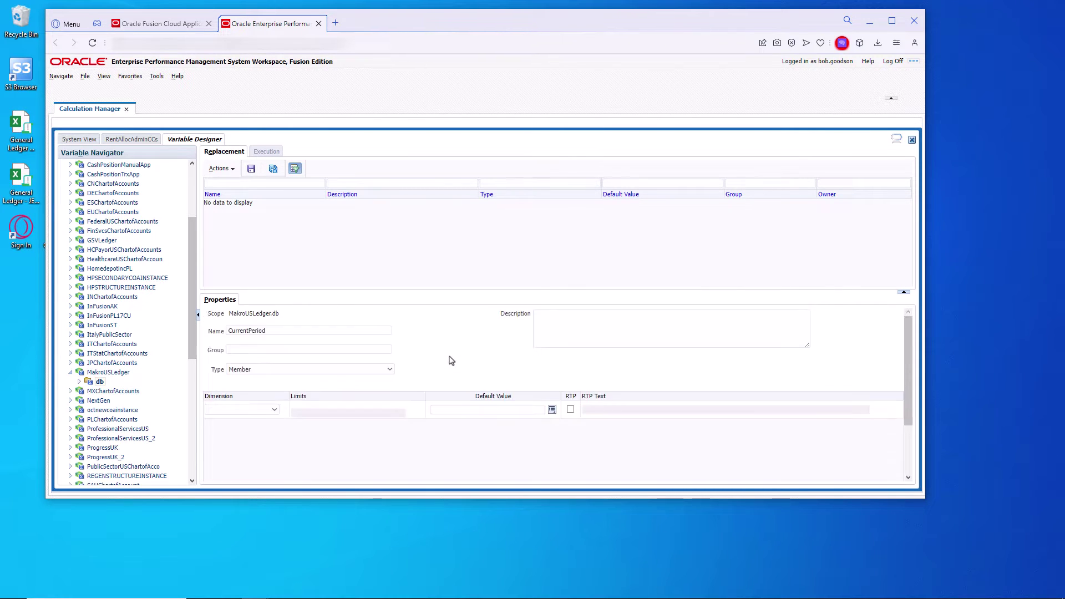
click(275, 411)
click(269, 427)
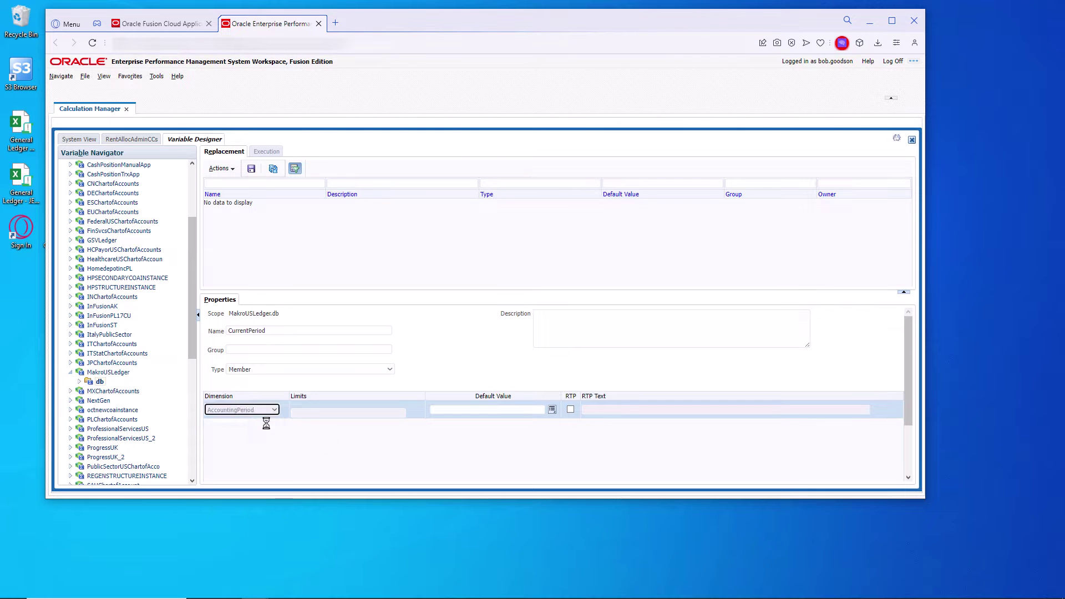
click(570, 410)
click(612, 410)
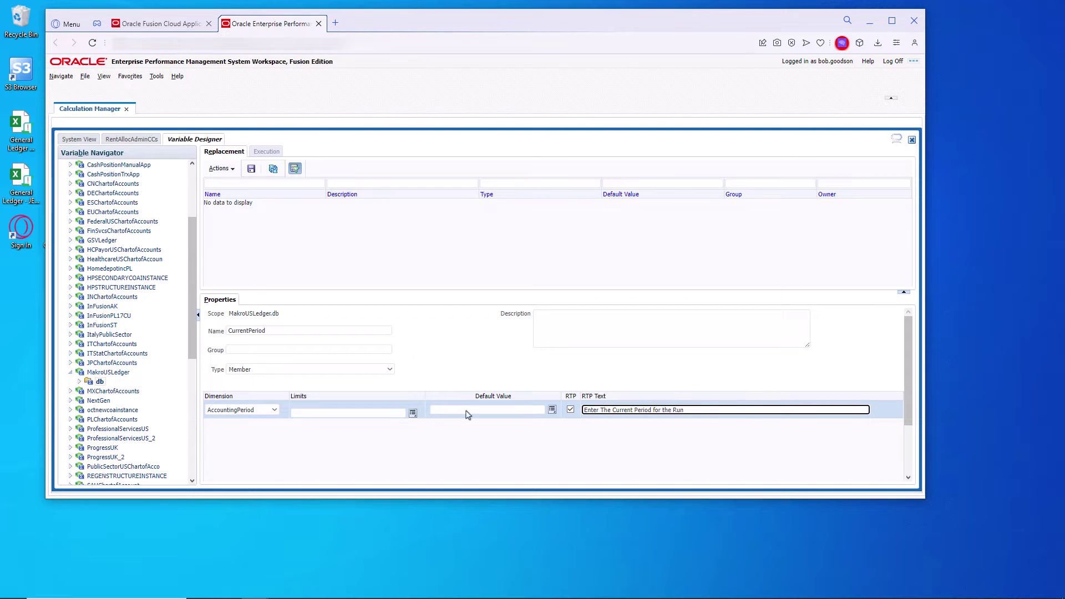
Save the CurrentPeriod variable and close the Variable Designer
click(251, 169)
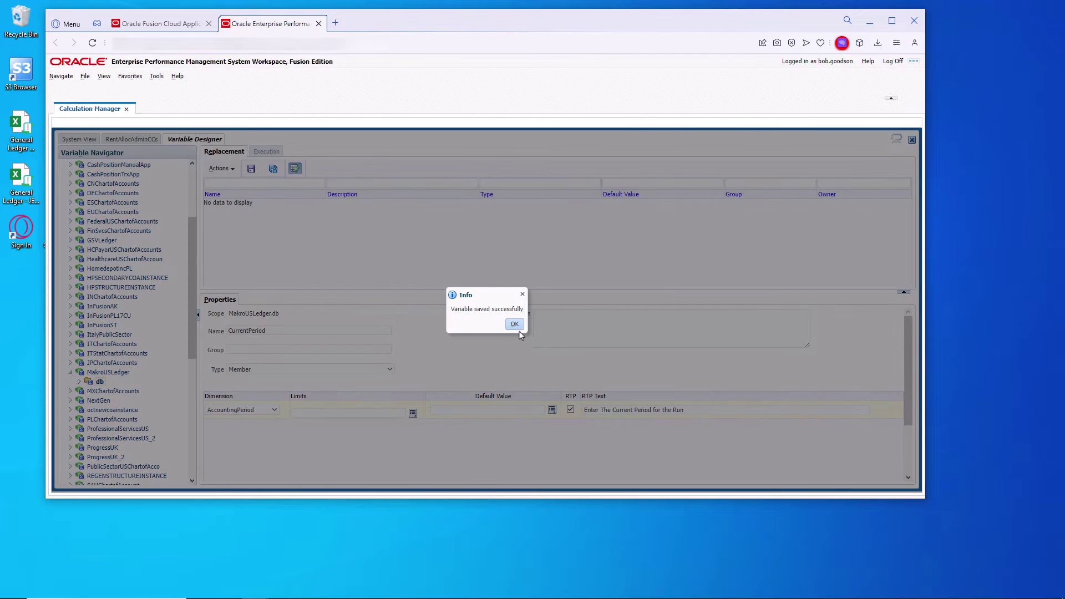
click(514, 324)
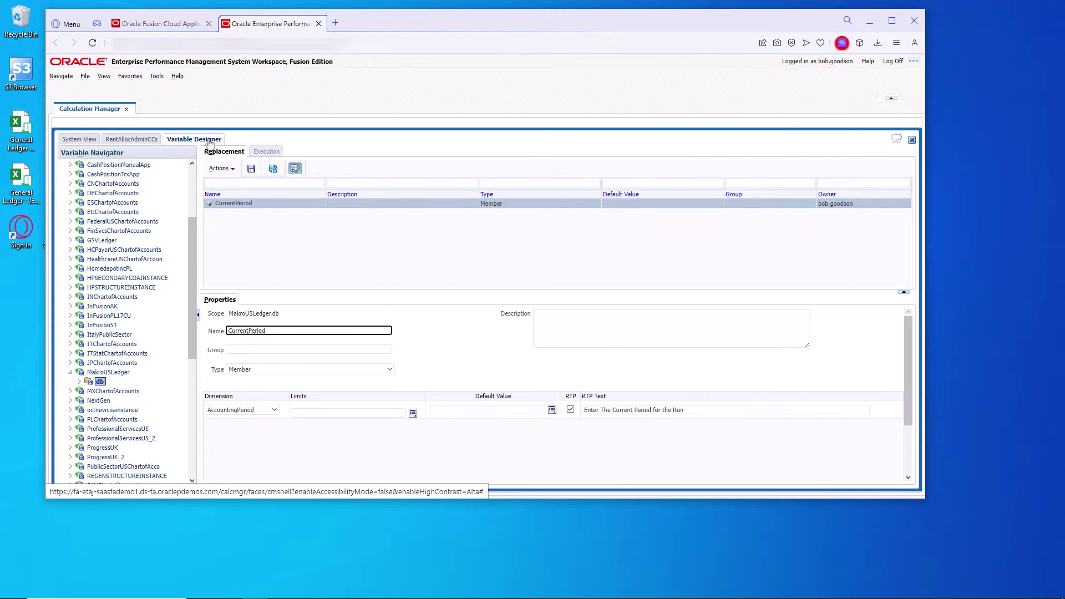
click(188, 153)
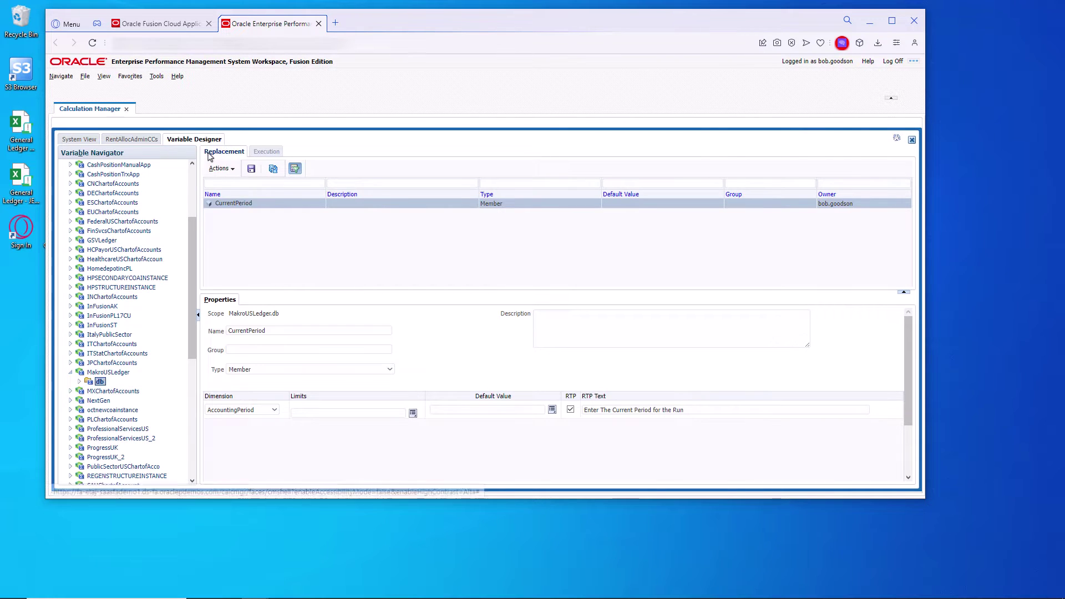
Set the point of view's AccountingPeriod to the {CurrentPeriod} variable
click(145, 141)
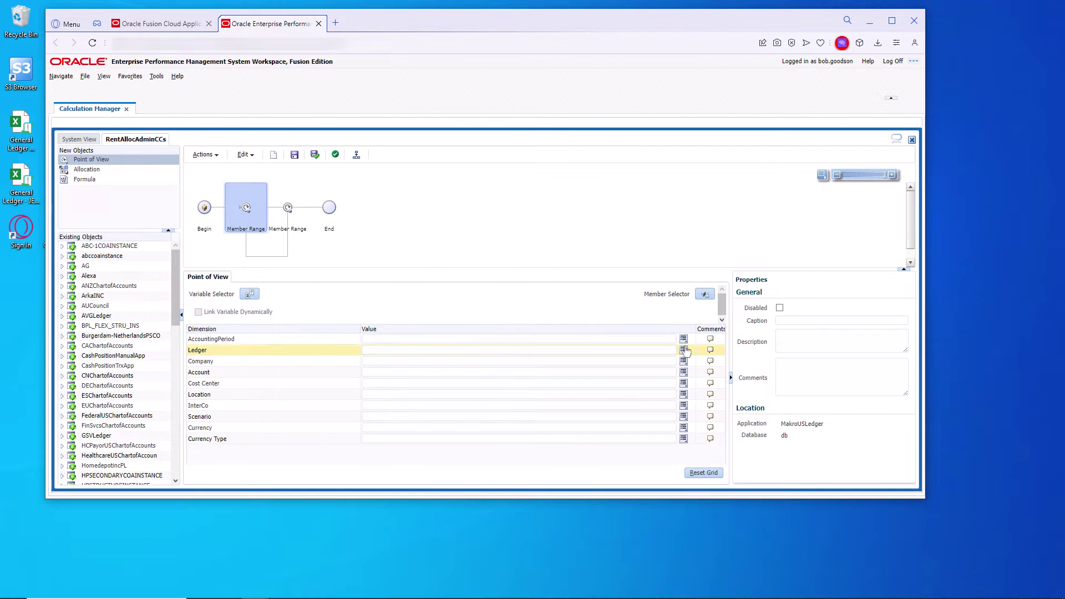
click(683, 340)
click(700, 307)
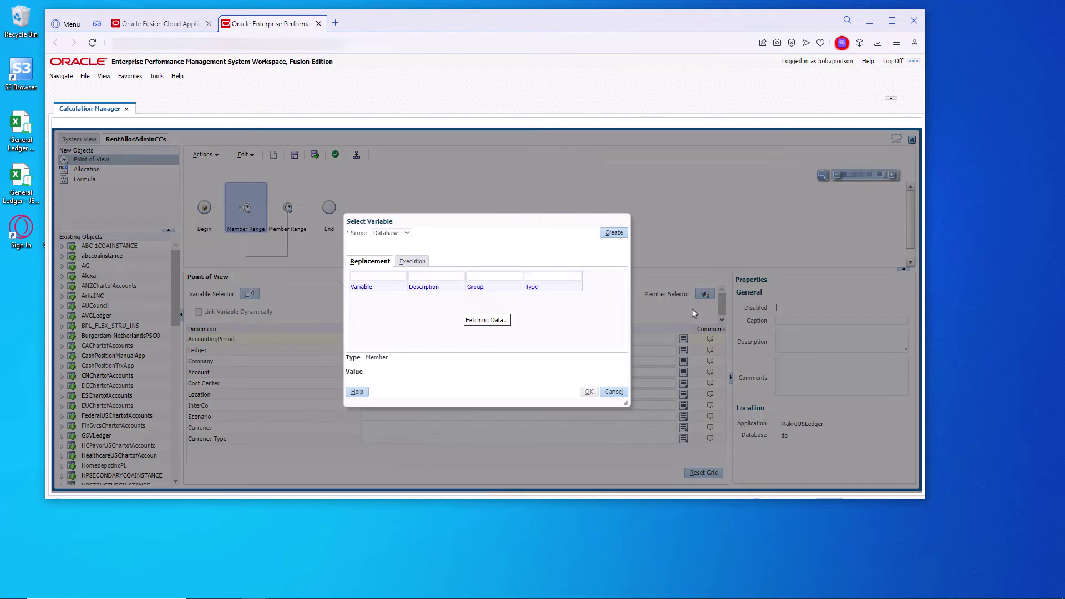
click(388, 296)
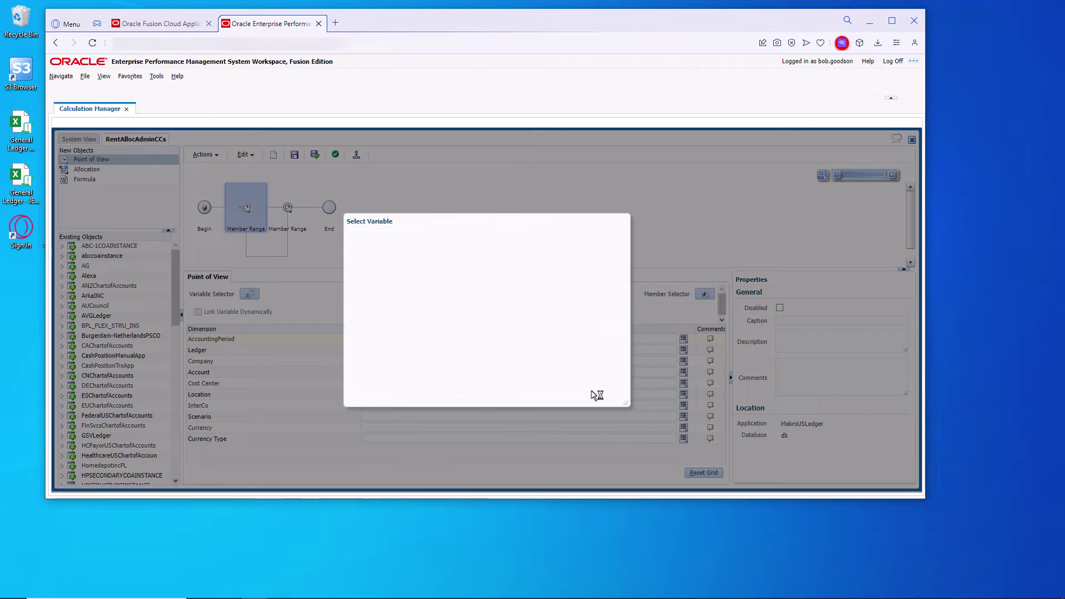
click(588, 392)
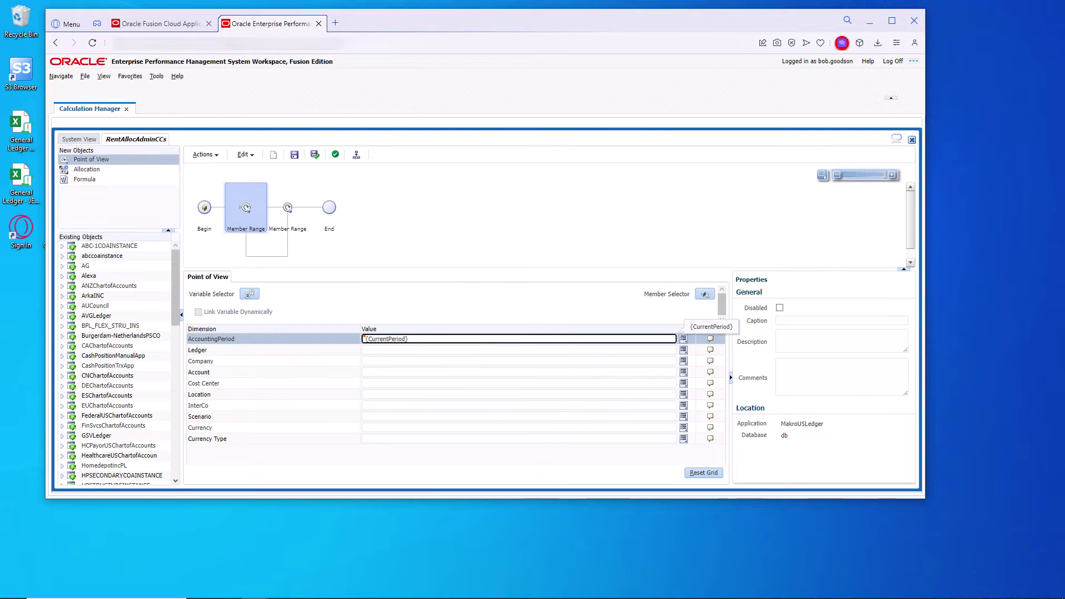
Set the Ledger member to Makro US Ledger US from All Ledgers
click(685, 352)
click(685, 353)
click(698, 331)
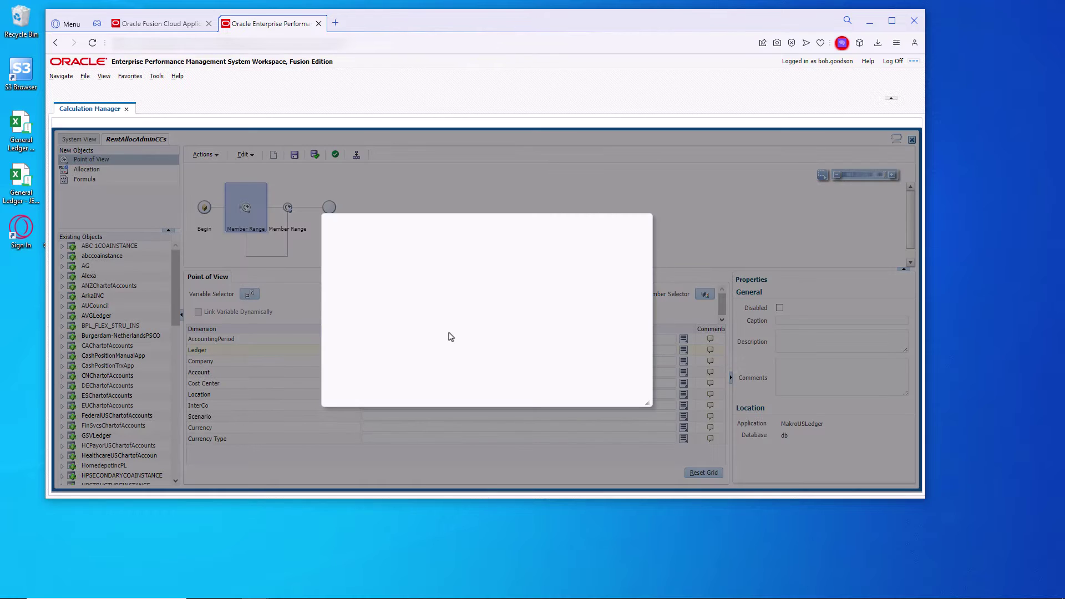
click(331, 270)
click(340, 278)
click(422, 296)
click(495, 297)
Confirm the Makro US Ledger, then fix Company 1021 and Location 00000 in the point of view
click(611, 392)
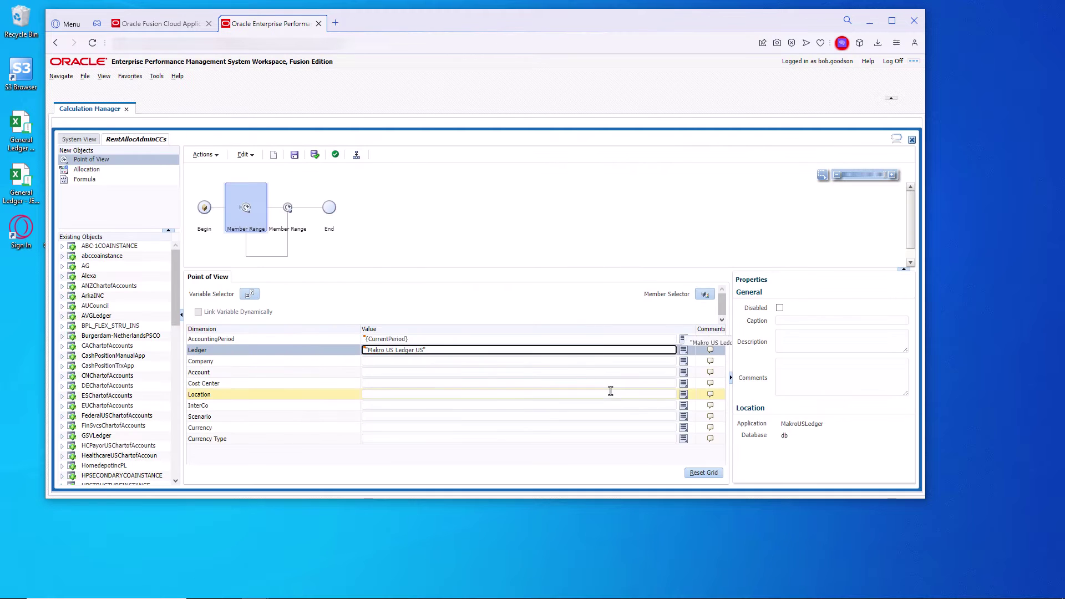
click(683, 361)
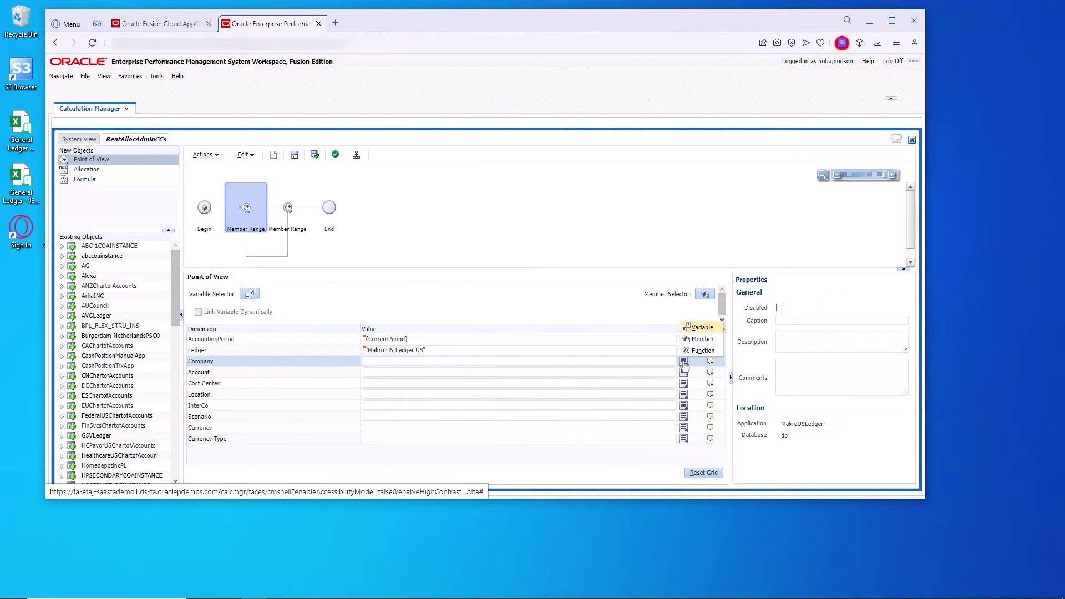
click(702, 339)
click(367, 296)
click(495, 297)
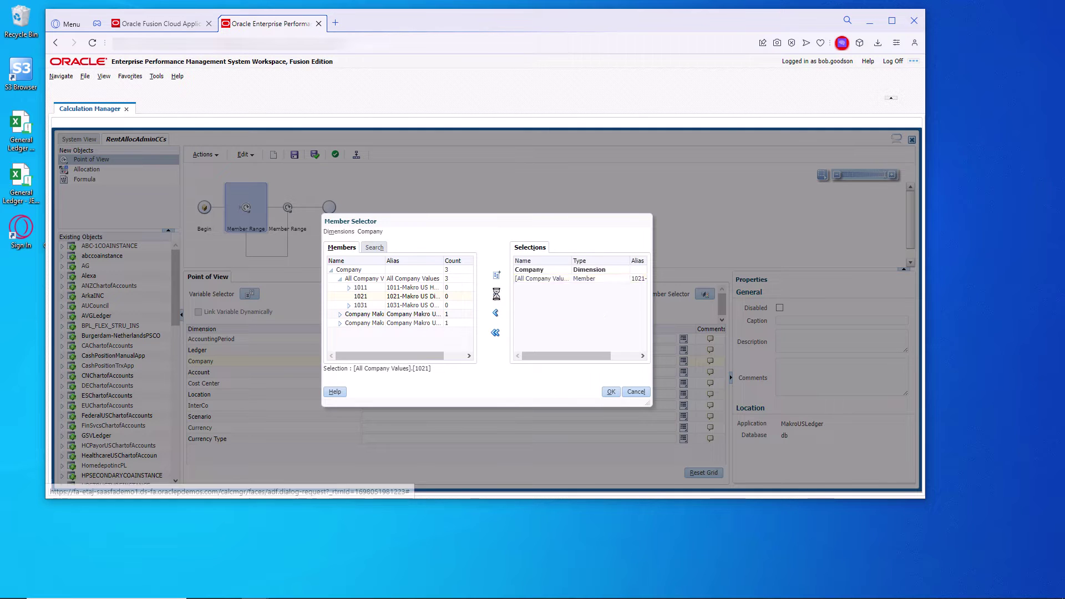
click(610, 392)
click(682, 394)
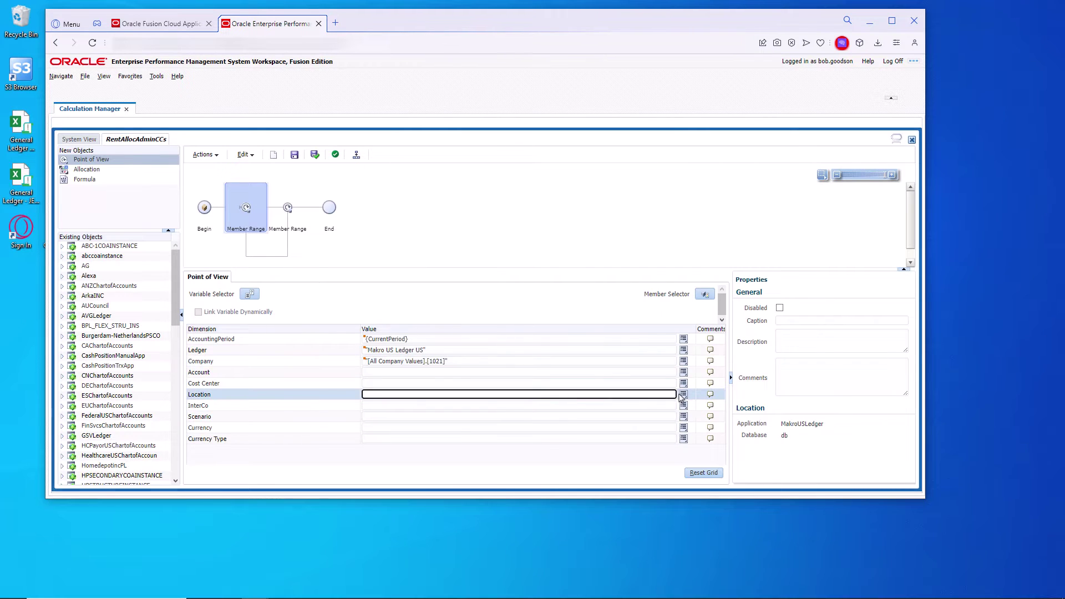
click(683, 394)
click(702, 372)
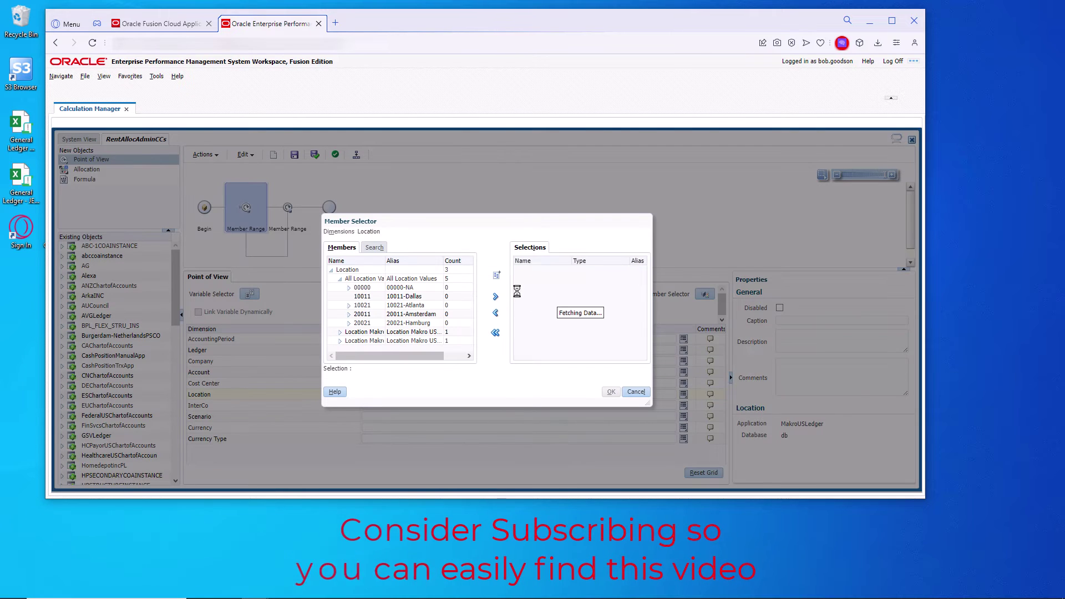
click(361, 287)
click(495, 297)
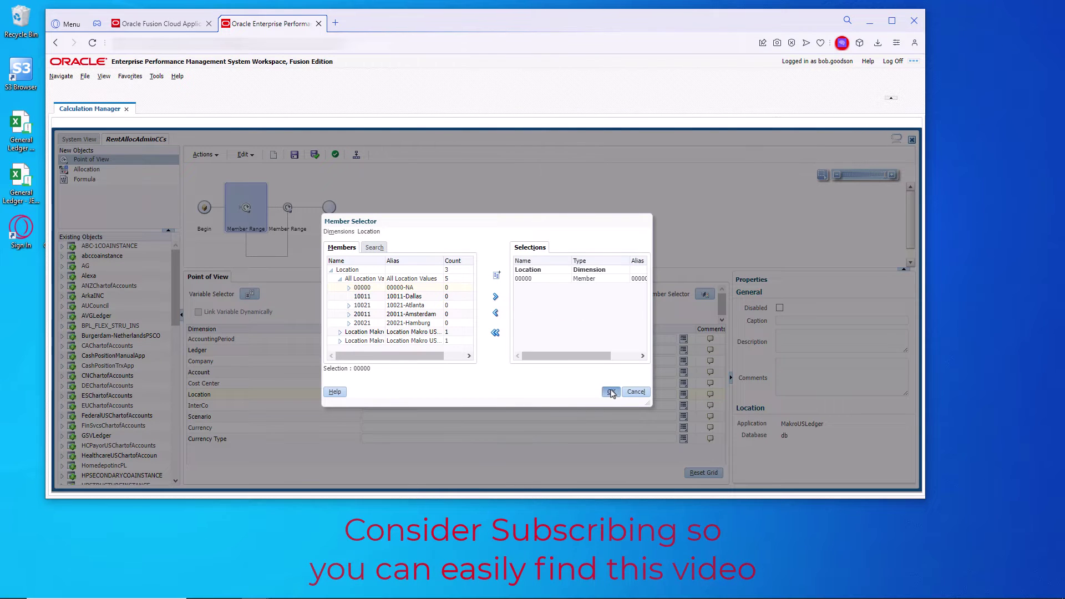
click(613, 392)
Set InterCo to 0000 and search for and set Currency to USD
click(684, 406)
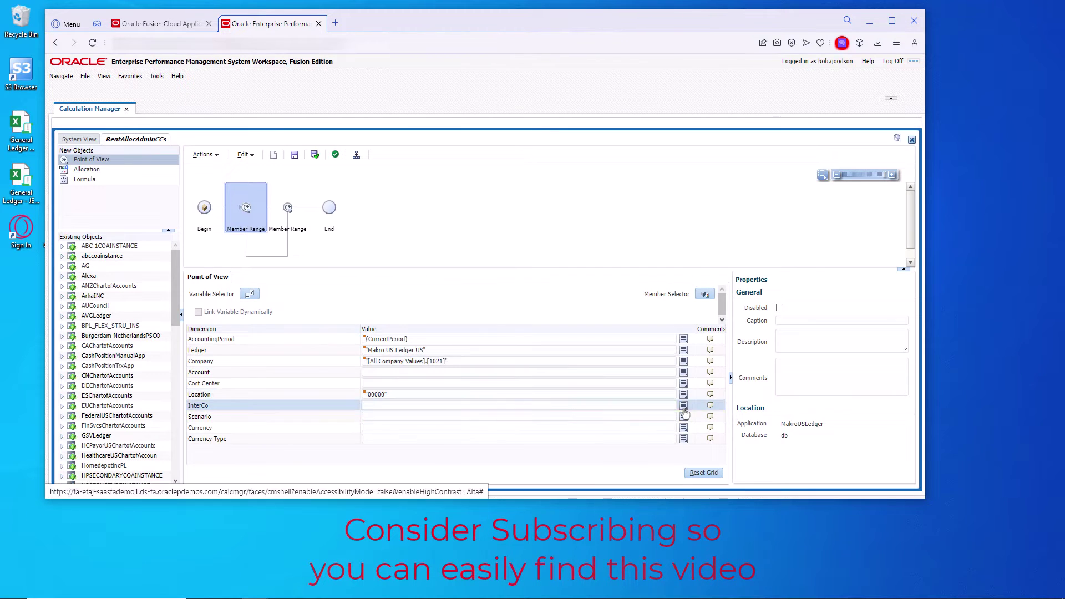
click(702, 383)
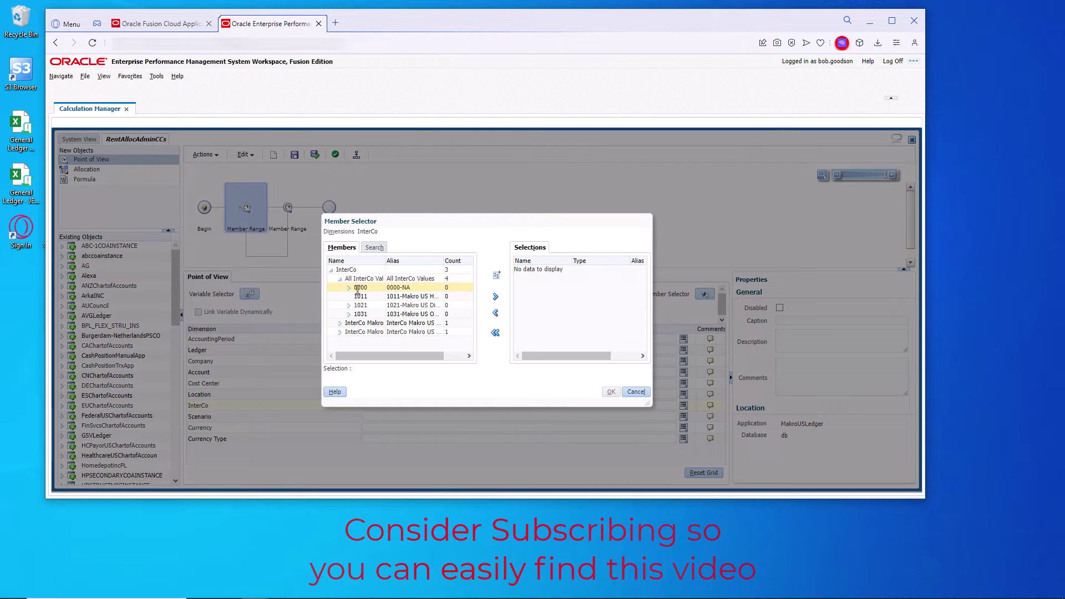
click(358, 287)
click(495, 297)
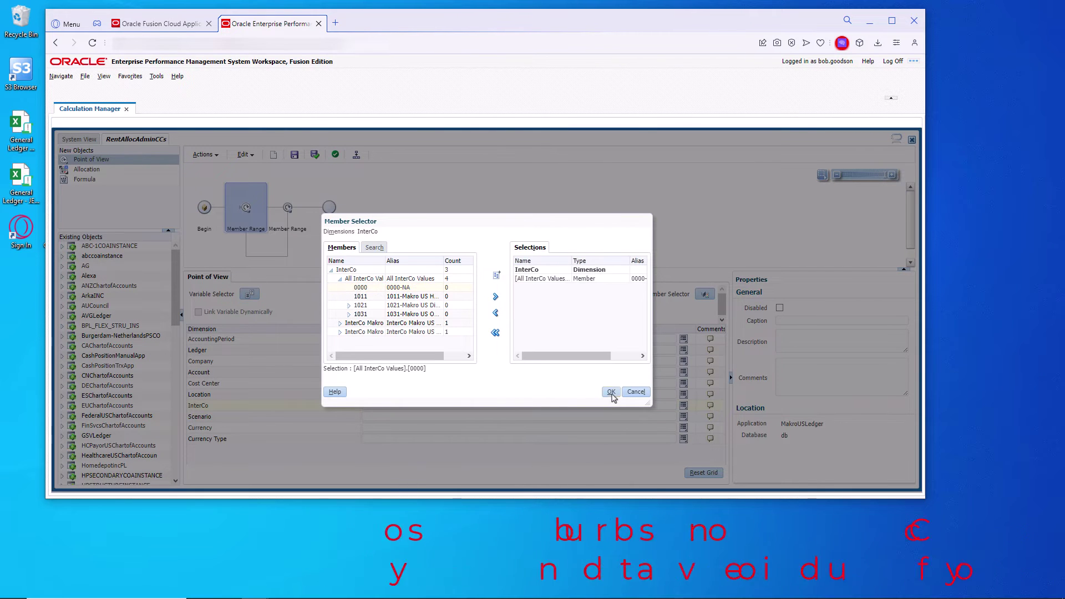
click(611, 392)
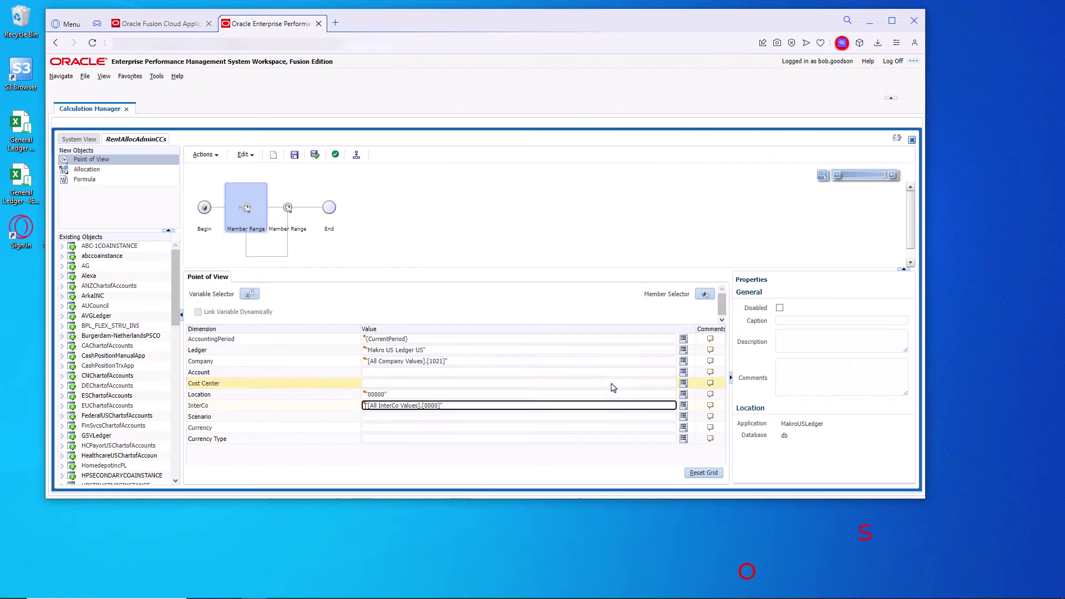
click(683, 428)
click(700, 407)
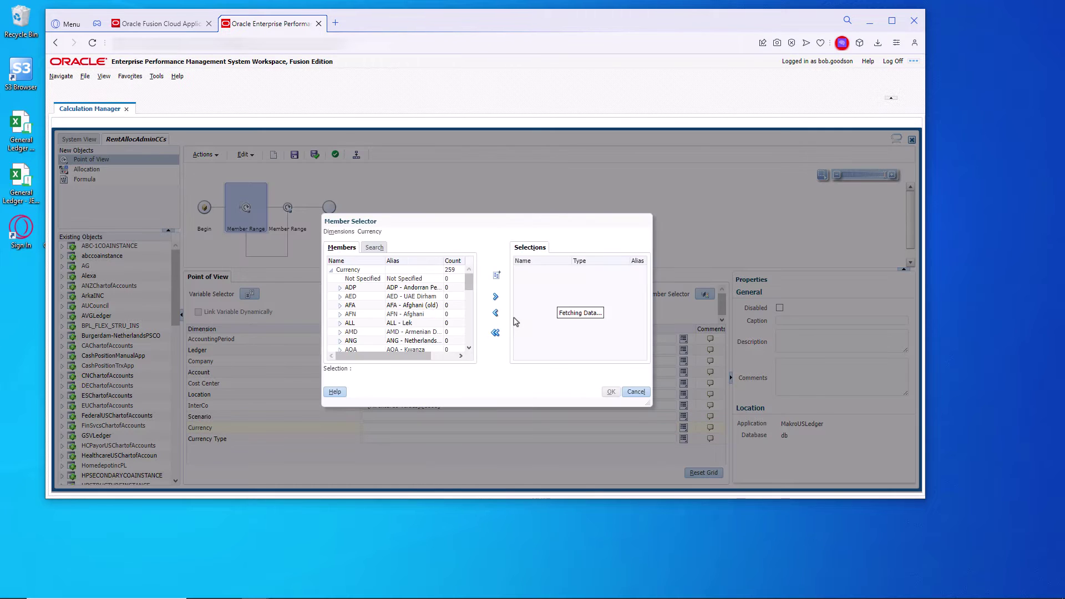
click(373, 247)
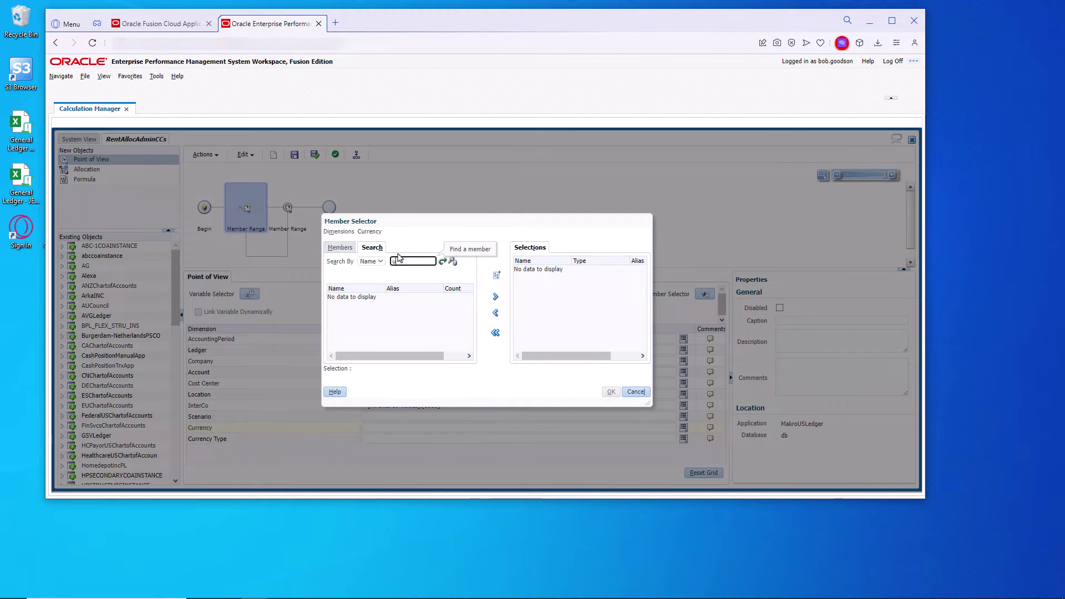
text(usd)
click(449, 262)
click(355, 294)
click(495, 297)
click(610, 391)
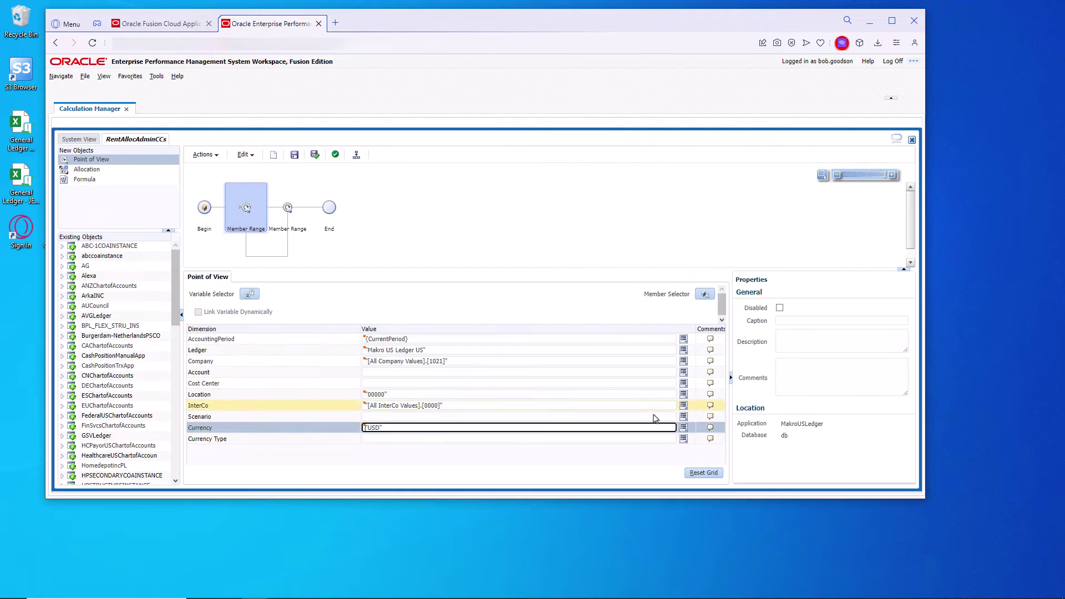
Set Currency Type to Total and save the rule
click(683, 439)
click(702, 416)
click(340, 248)
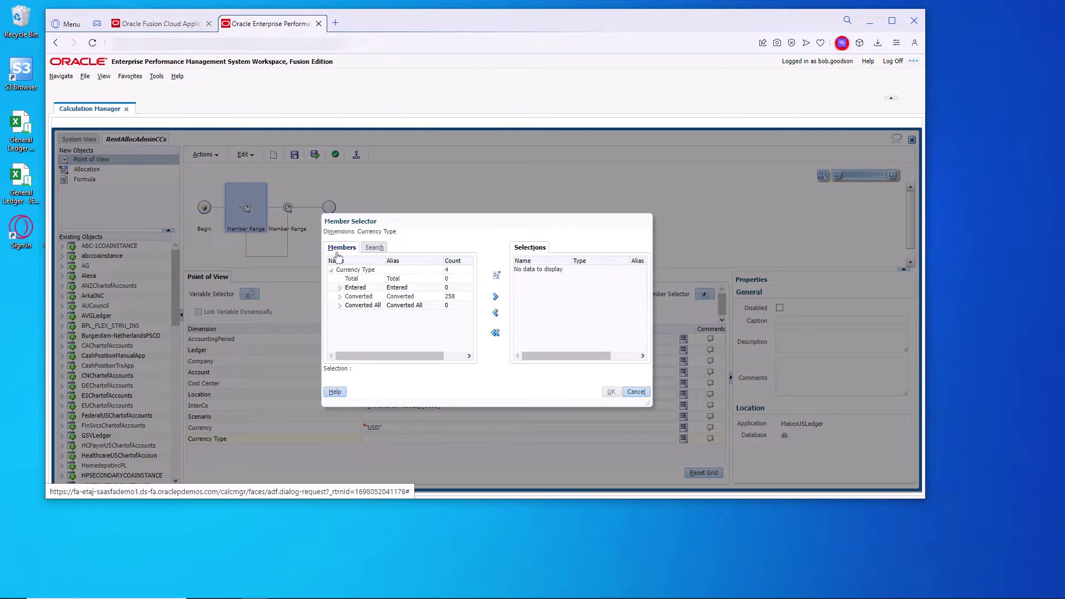
click(352, 278)
click(495, 297)
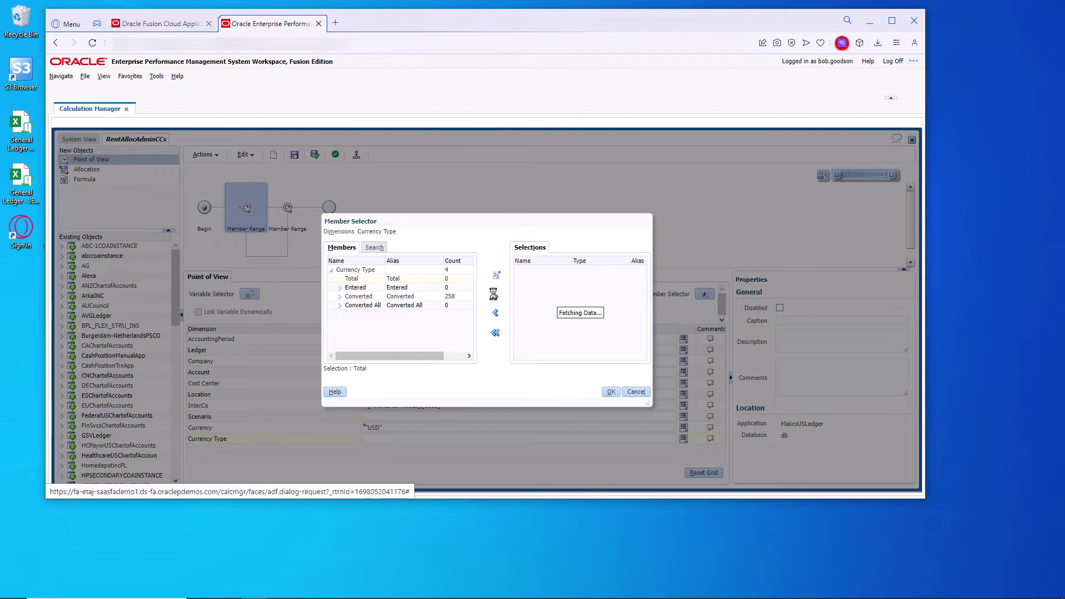
click(610, 392)
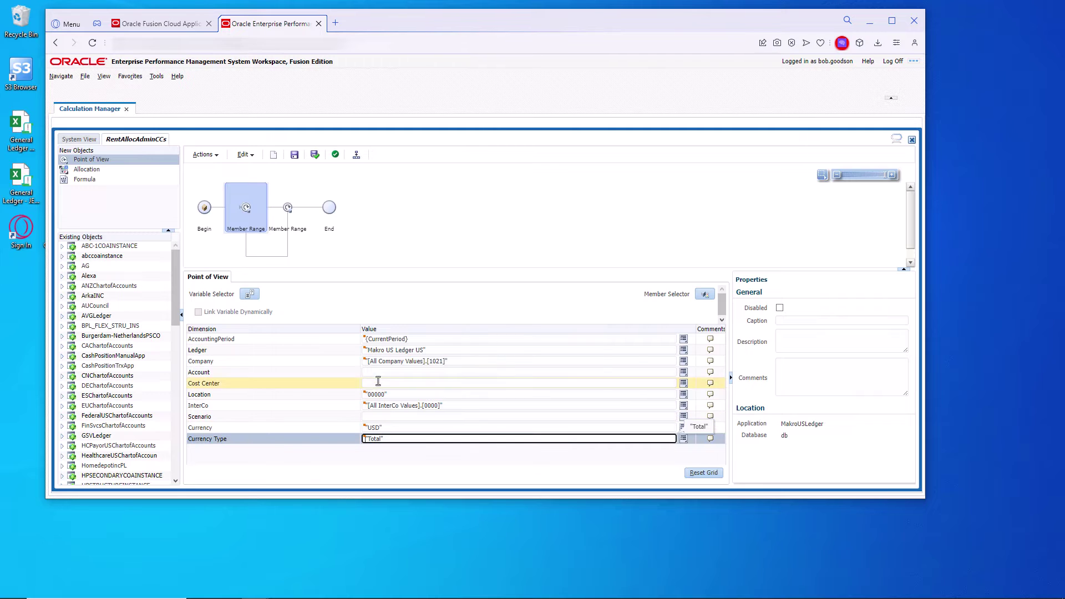
click(294, 155)
click(515, 324)
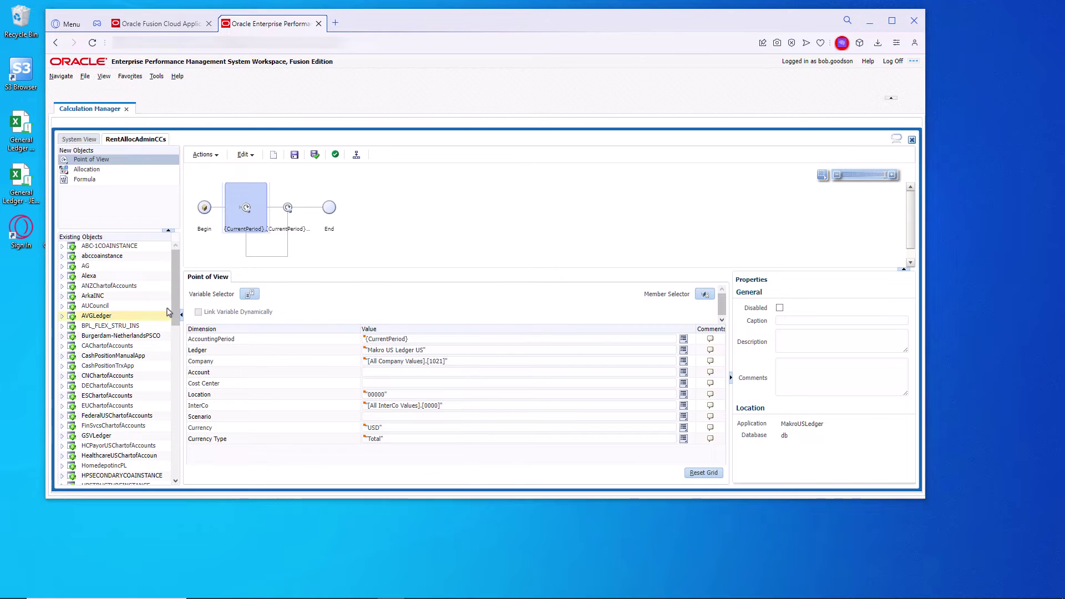
Place an Allocation component in the rule flow and move the Allocate Wizard to Source
click(93, 169)
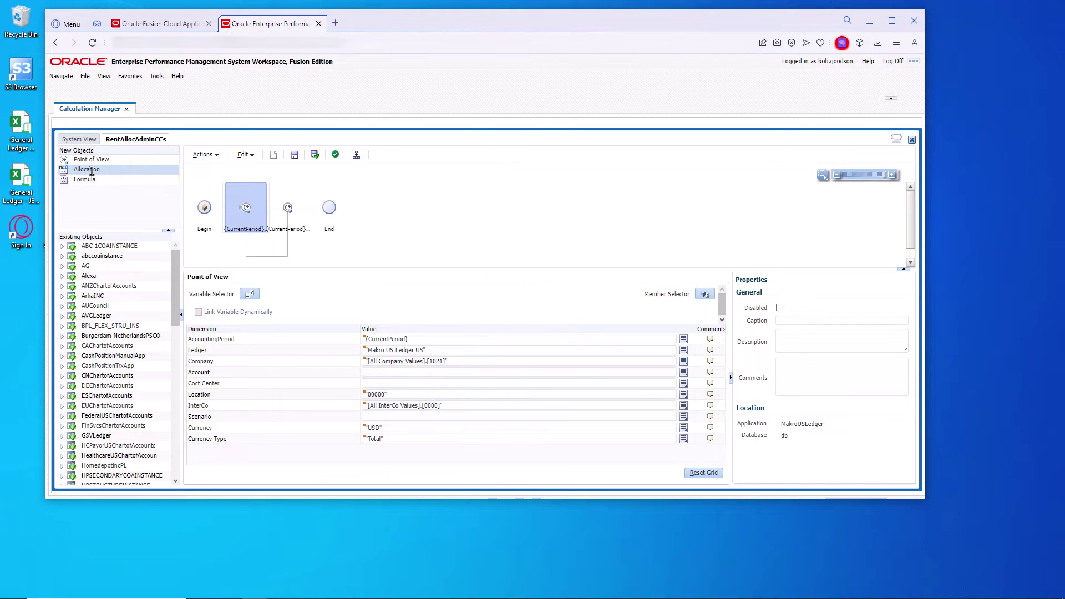
drag(92, 172, 277, 211)
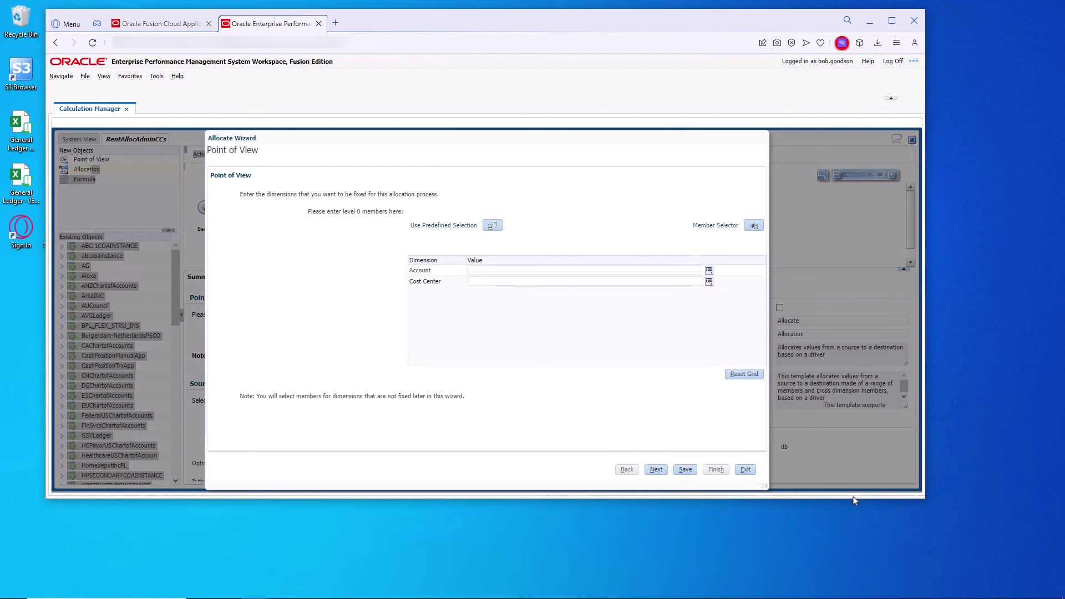
drag(854, 500, 854, 511)
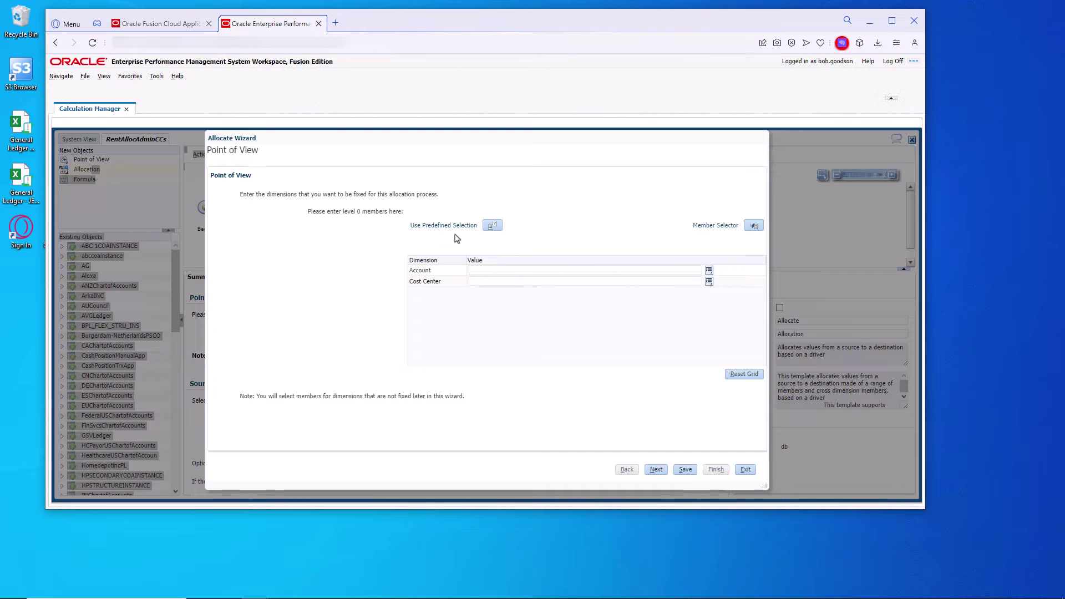
click(657, 470)
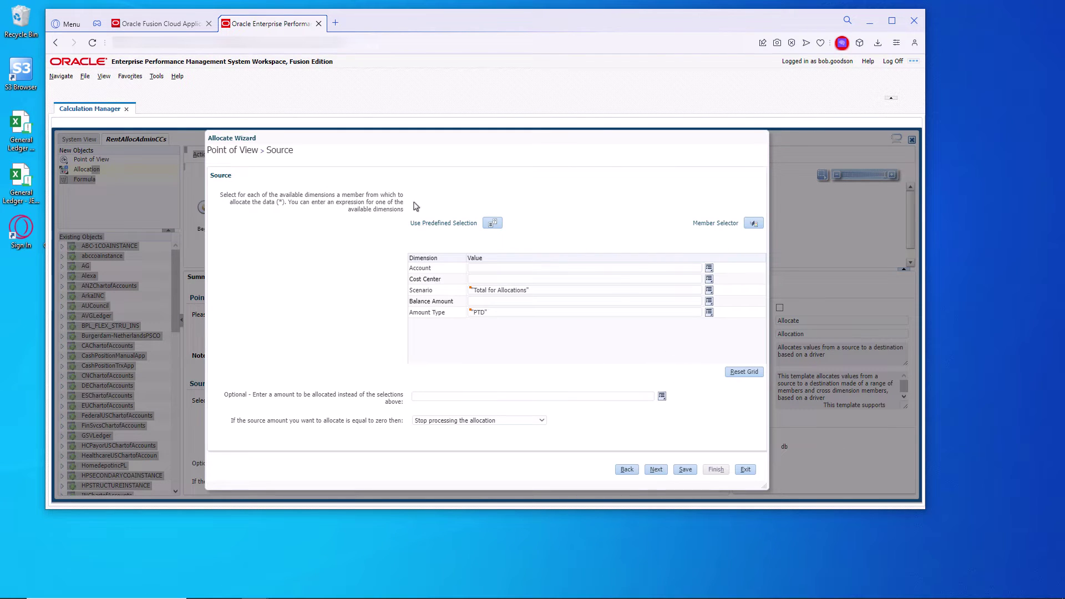
Search for account 62101 and set it as the source Account
click(708, 268)
click(721, 244)
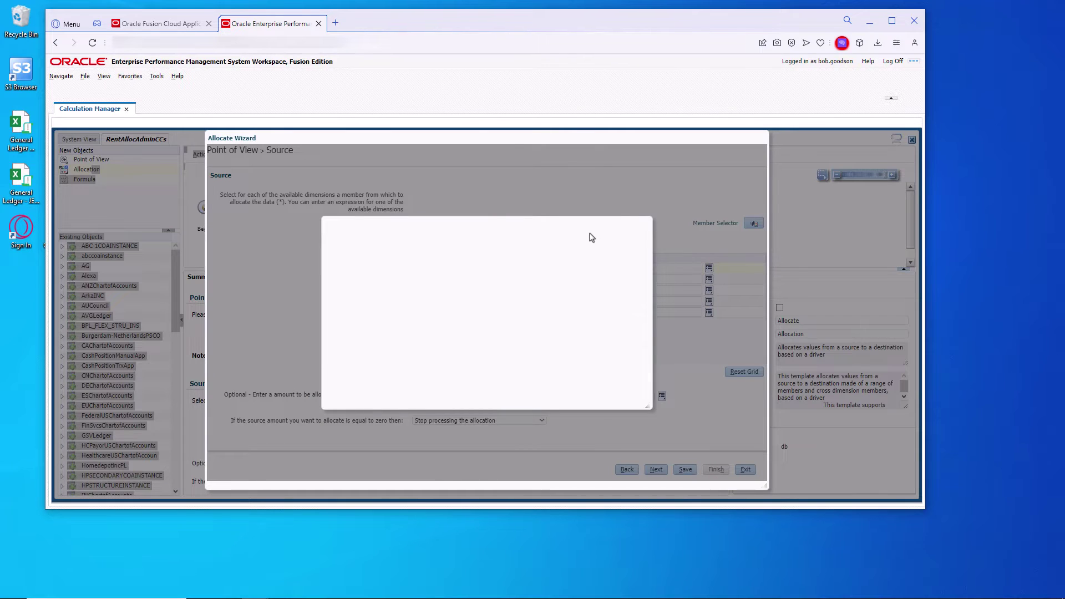
click(370, 251)
click(412, 264)
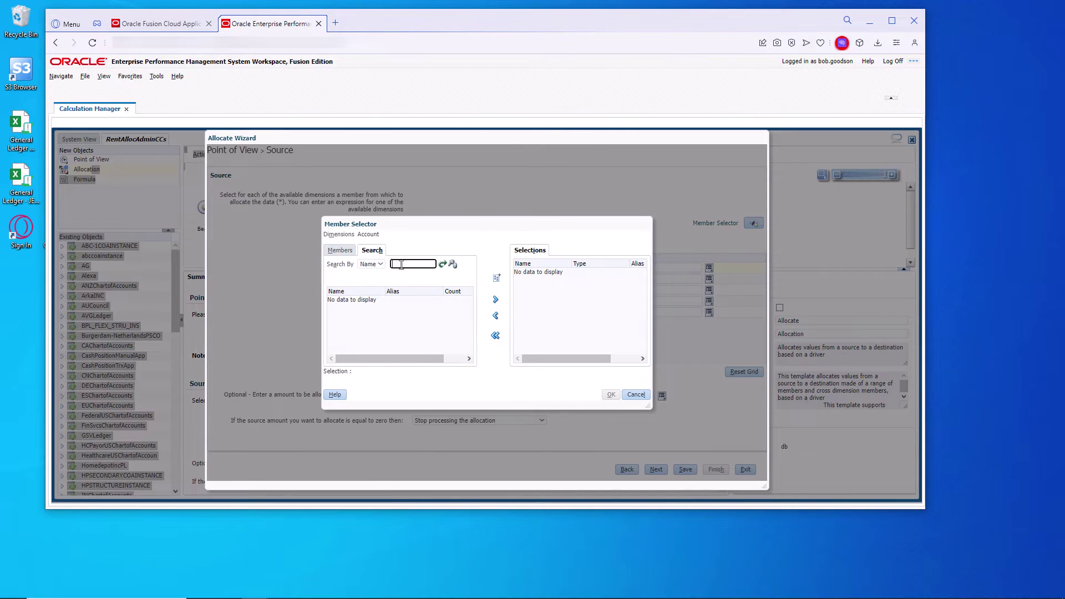
text(62101)
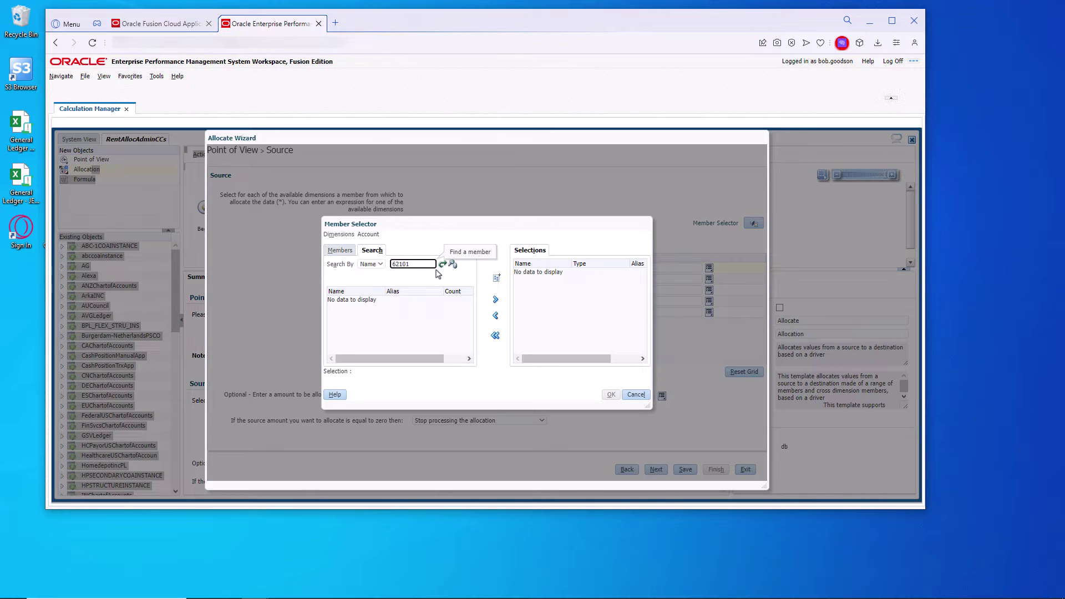
click(443, 265)
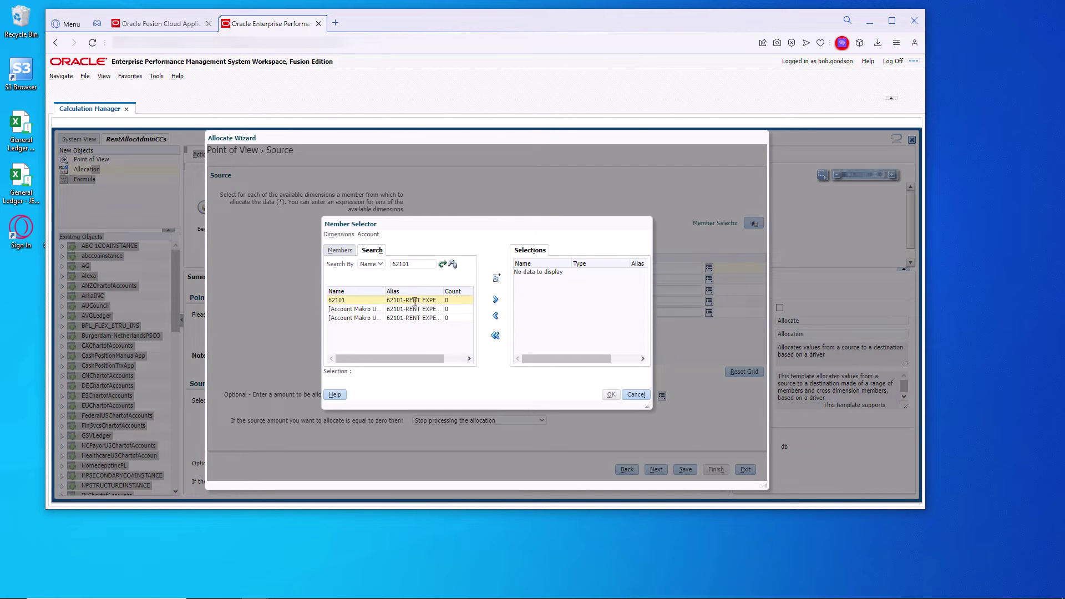
click(445, 301)
click(495, 299)
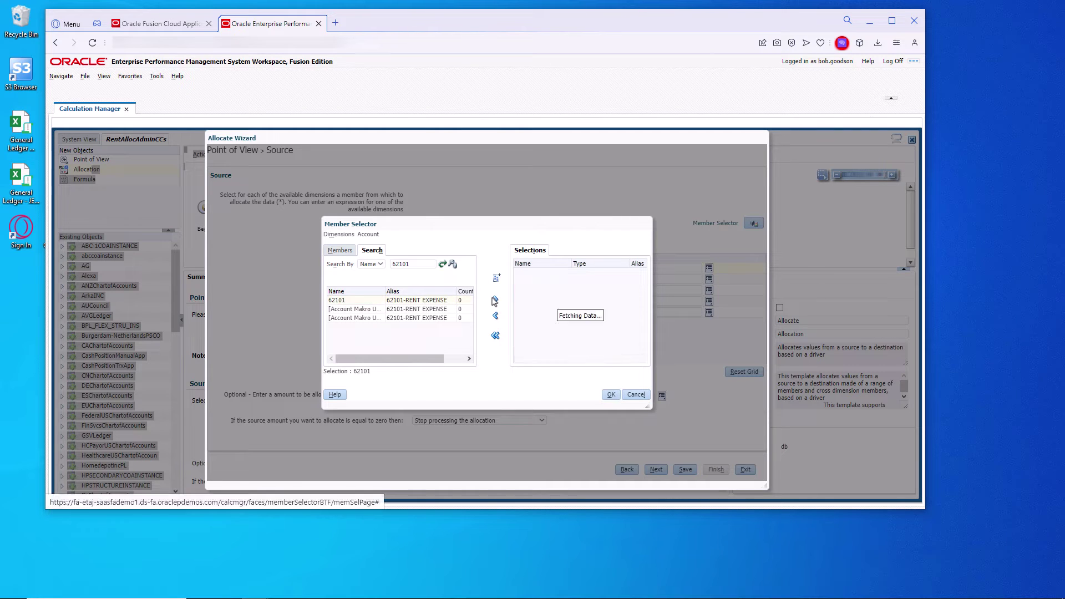
click(611, 394)
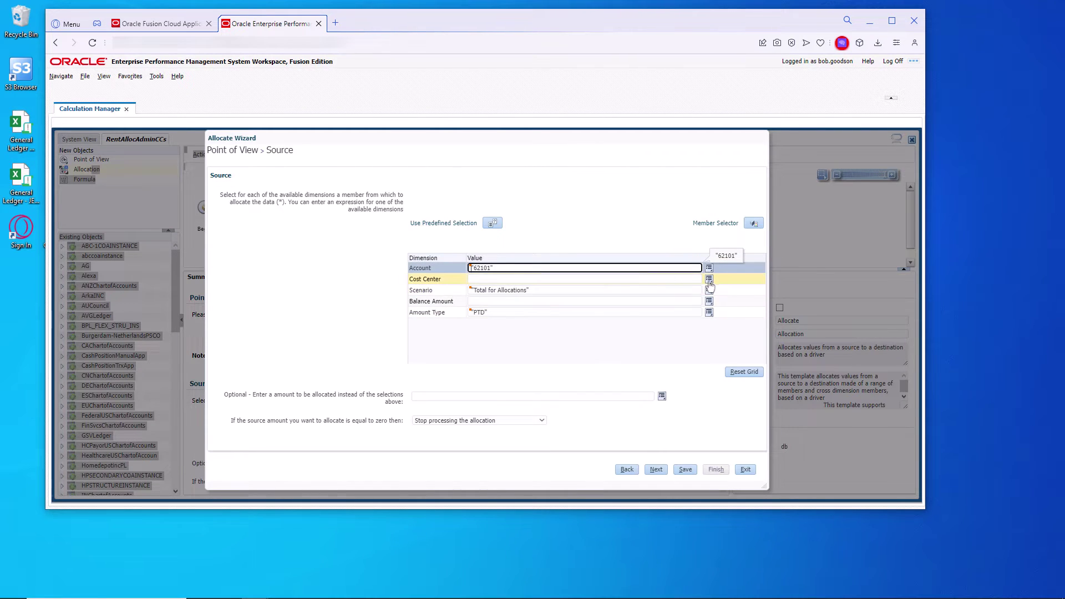
Set the source Cost Center to 1999 and replace the scenario with Actual
click(708, 279)
click(723, 246)
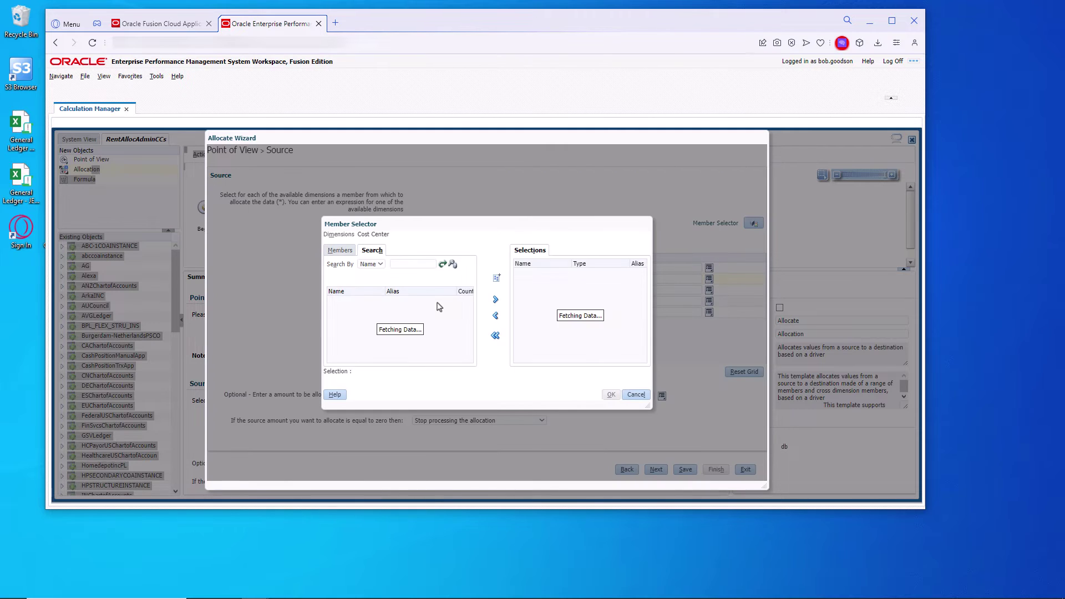
scroll(350, 341, down, 1)
click(349, 332)
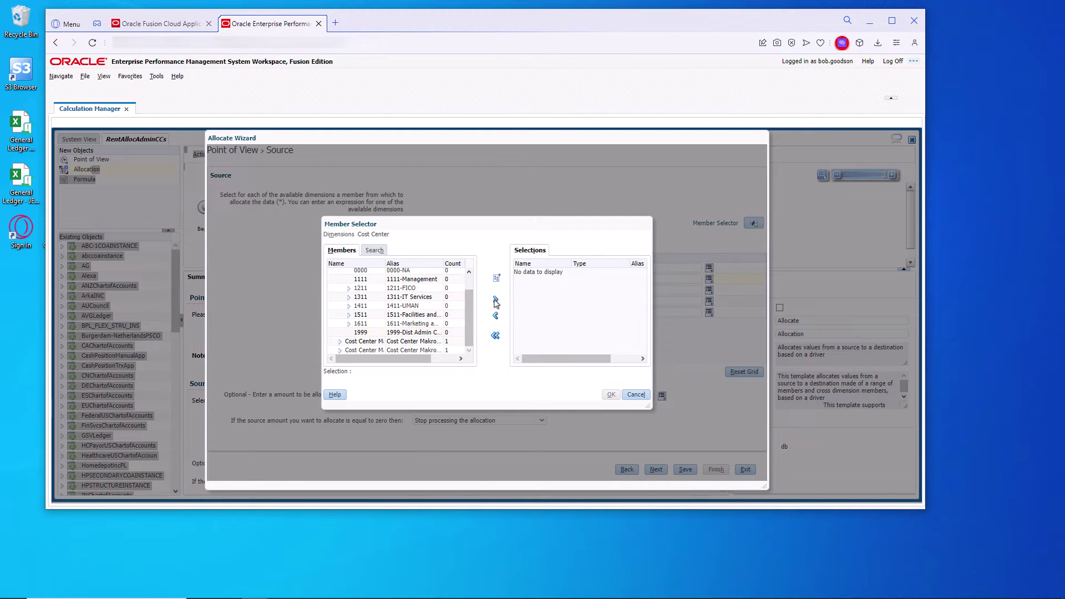
double_click(402, 333)
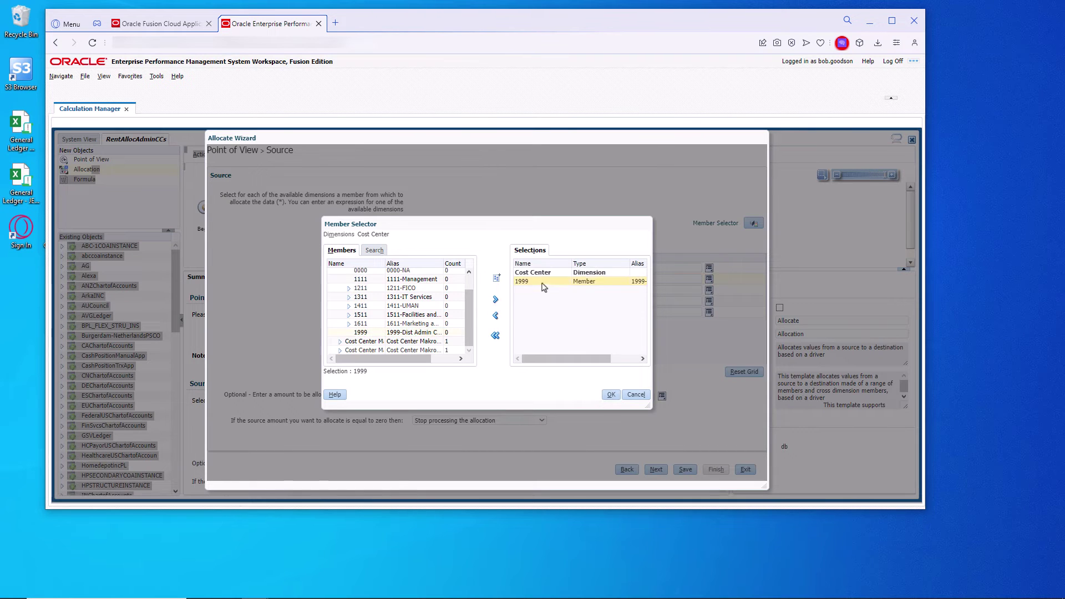
click(611, 395)
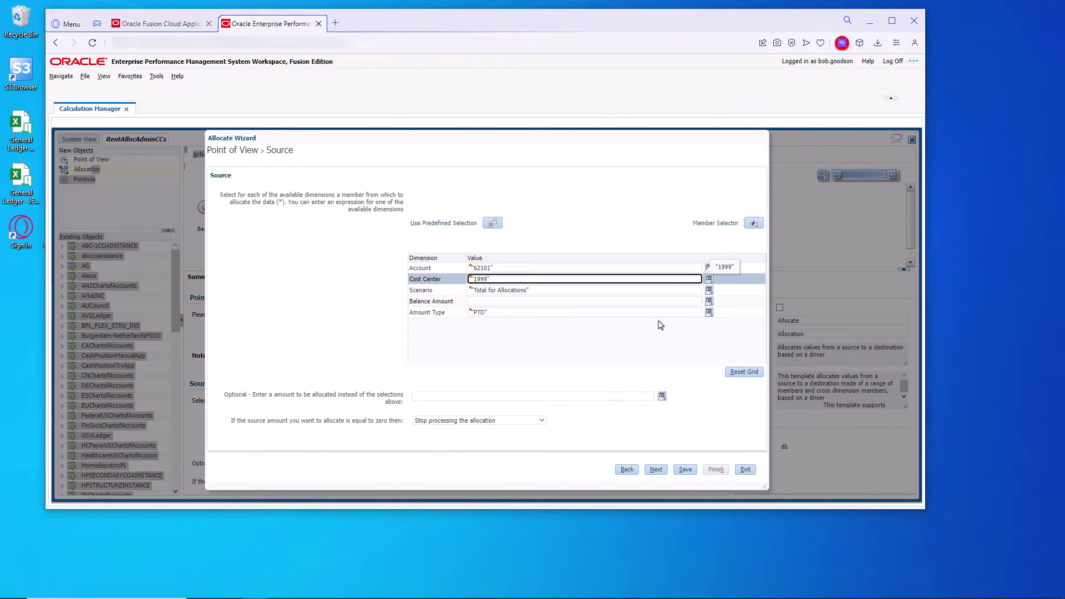
click(709, 290)
click(724, 269)
click(414, 281)
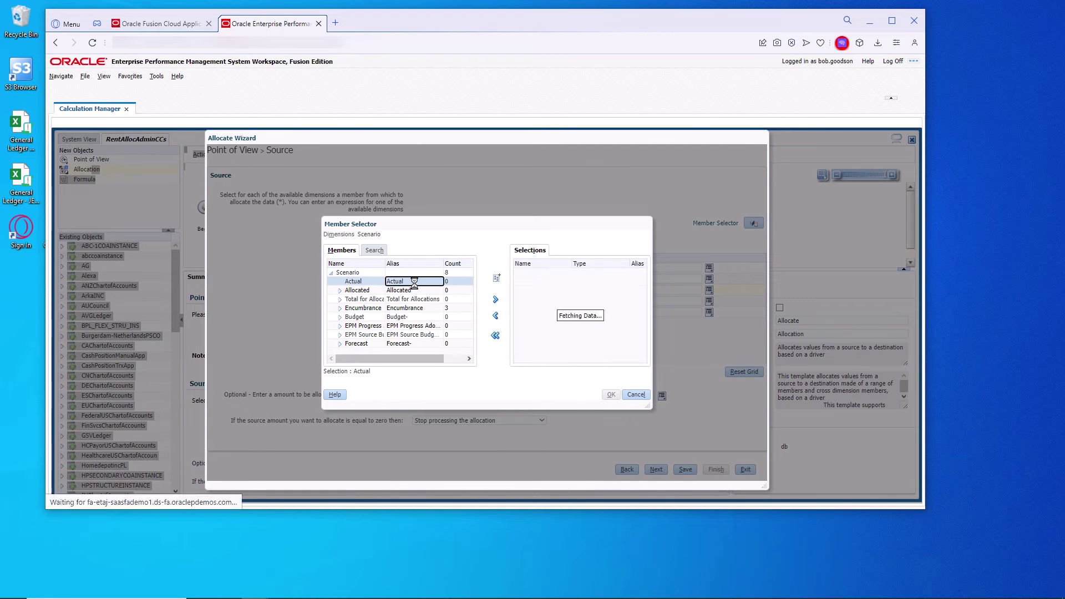
click(498, 301)
click(611, 394)
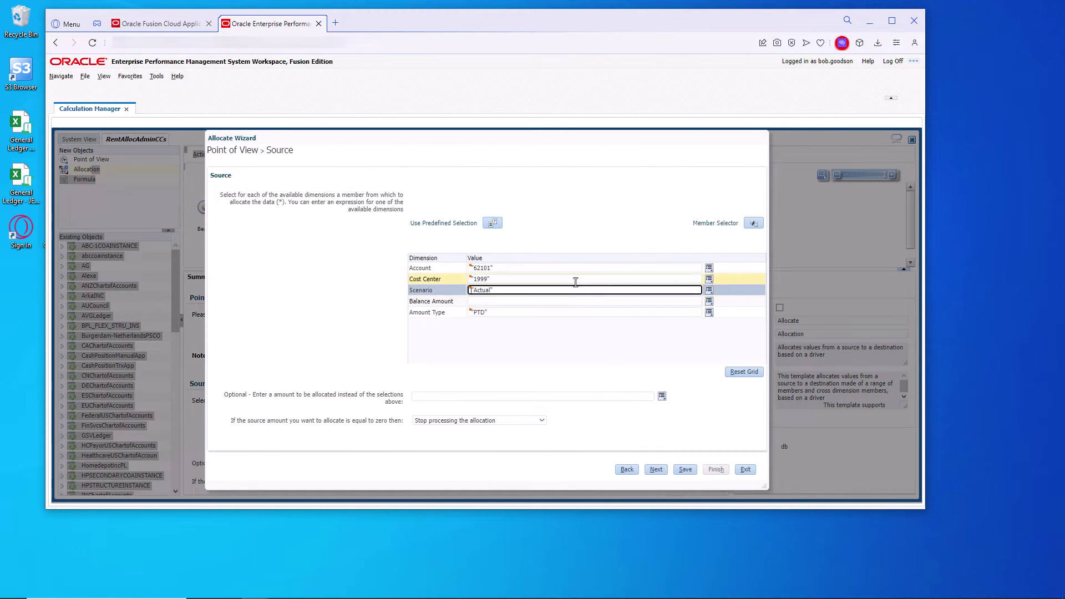
Set Balance Amount to Ending Balance and Amount Type to YTD, then continue to Allocation Range
click(713, 280)
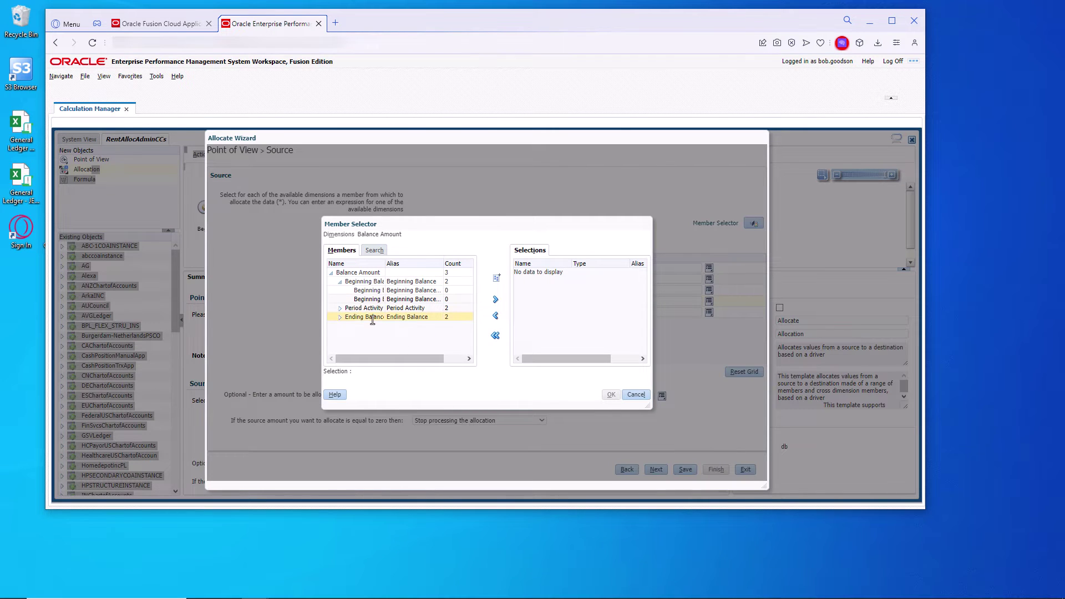
double_click(373, 318)
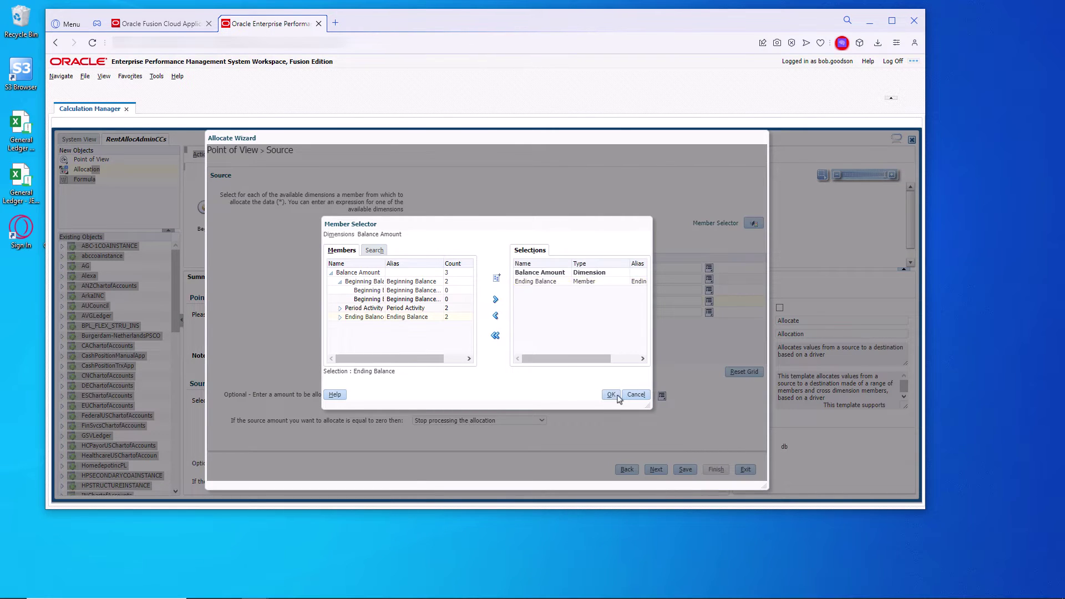
click(616, 394)
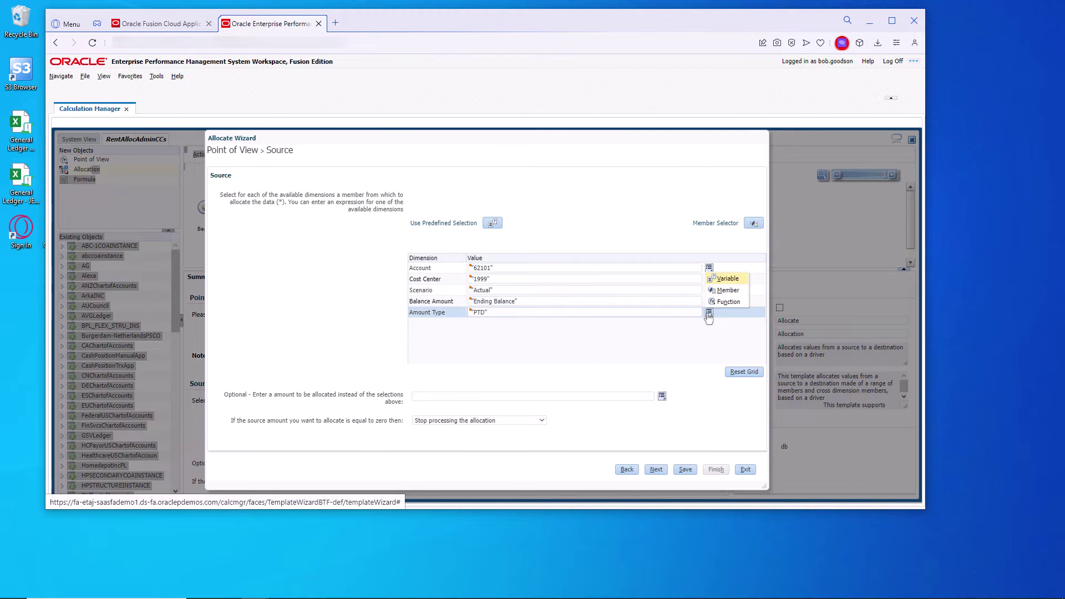
click(724, 290)
double_click(359, 308)
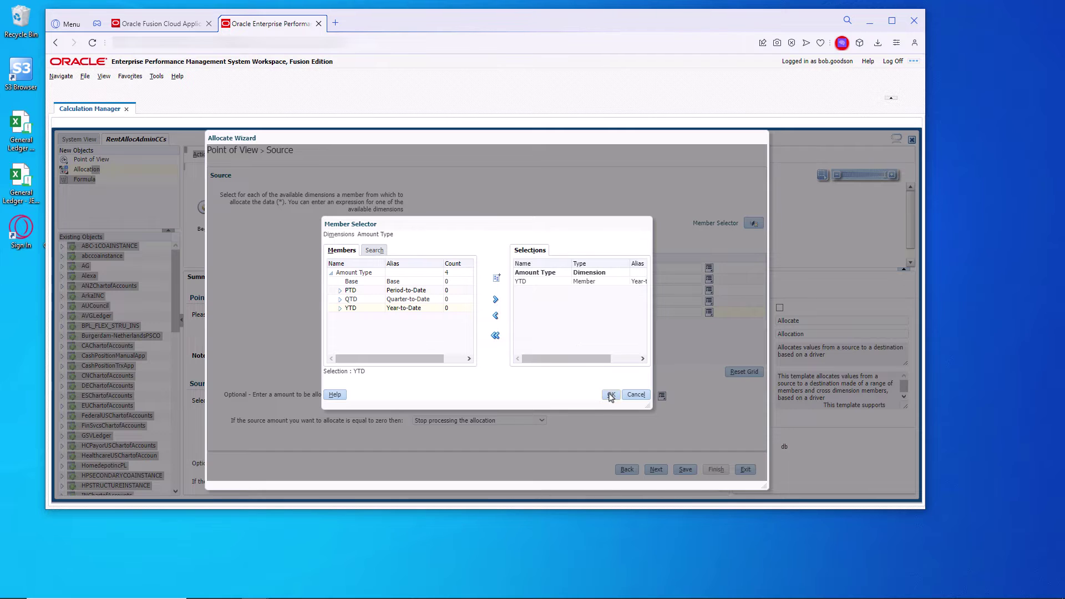
click(610, 395)
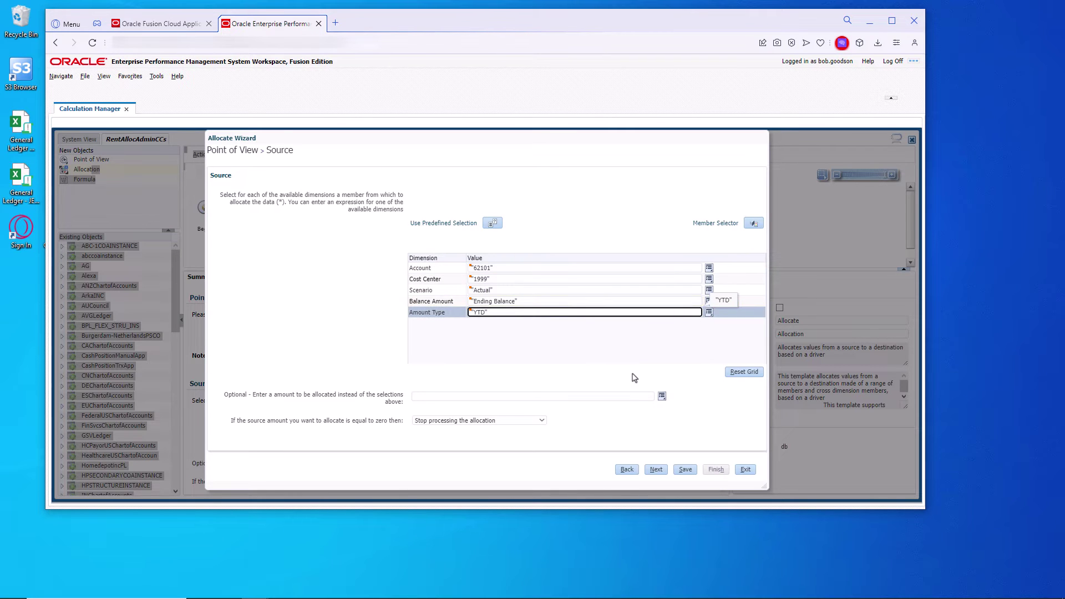
click(663, 469)
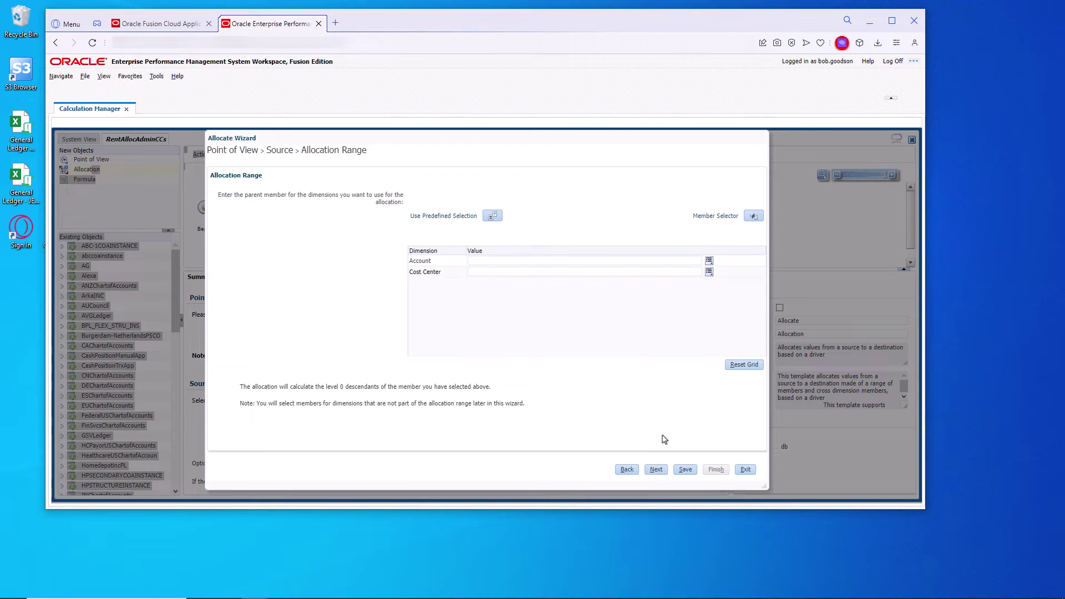
Set the allocation range Cost Center to 1000 (Admin) from the hierarchy
drag(320, 151, 367, 151)
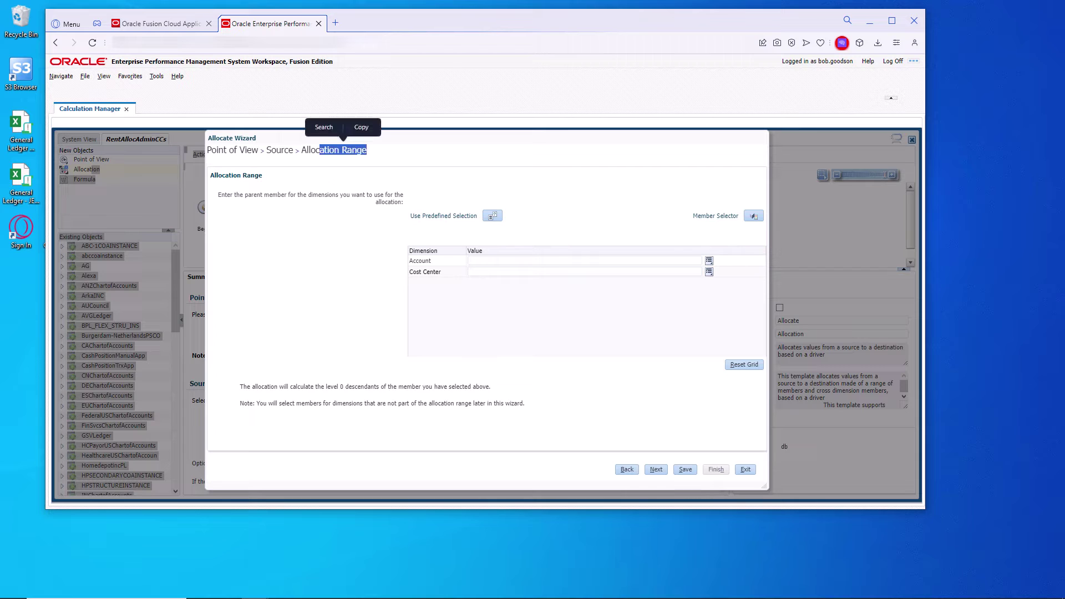
key(ctrl+c)
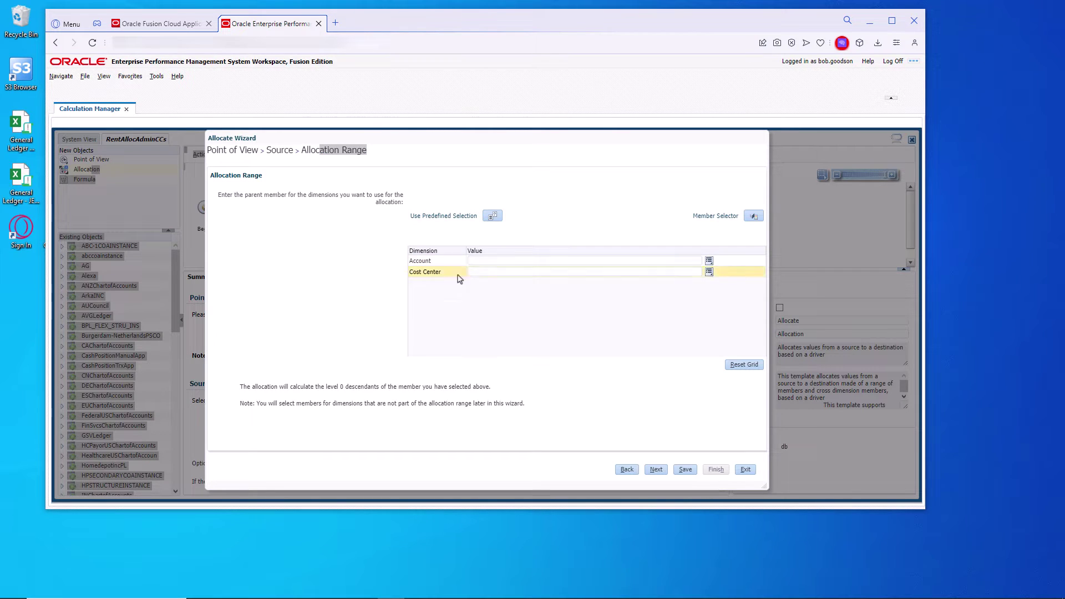
click(709, 273)
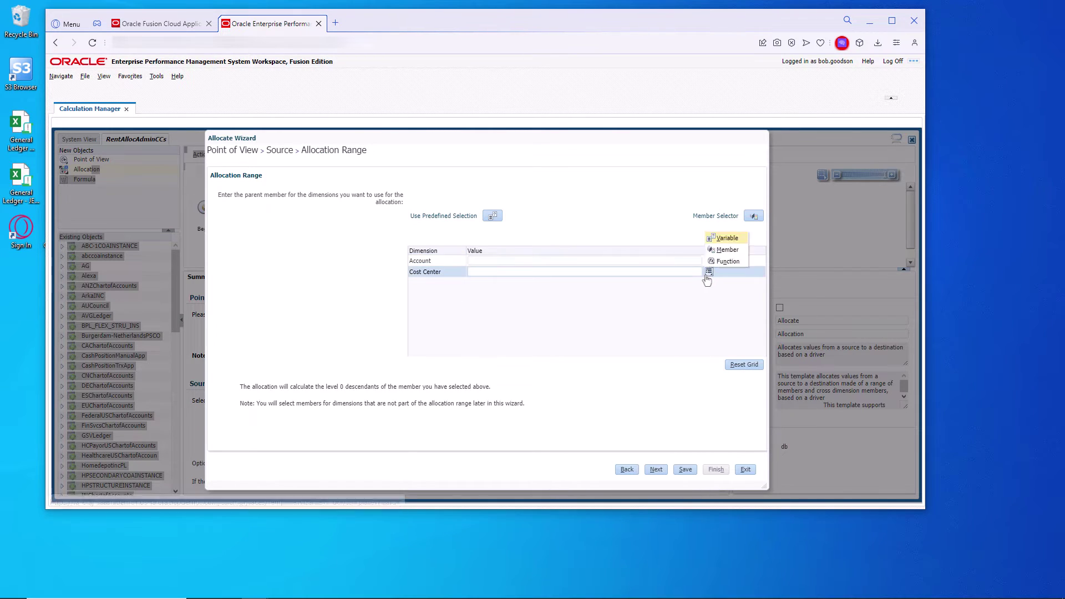
click(727, 250)
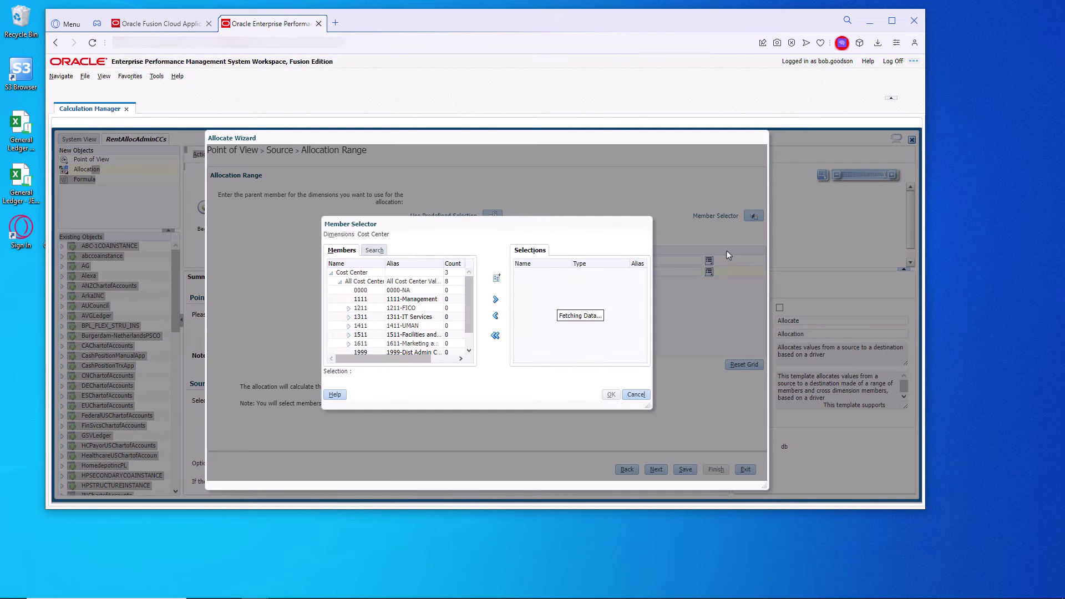
click(339, 281)
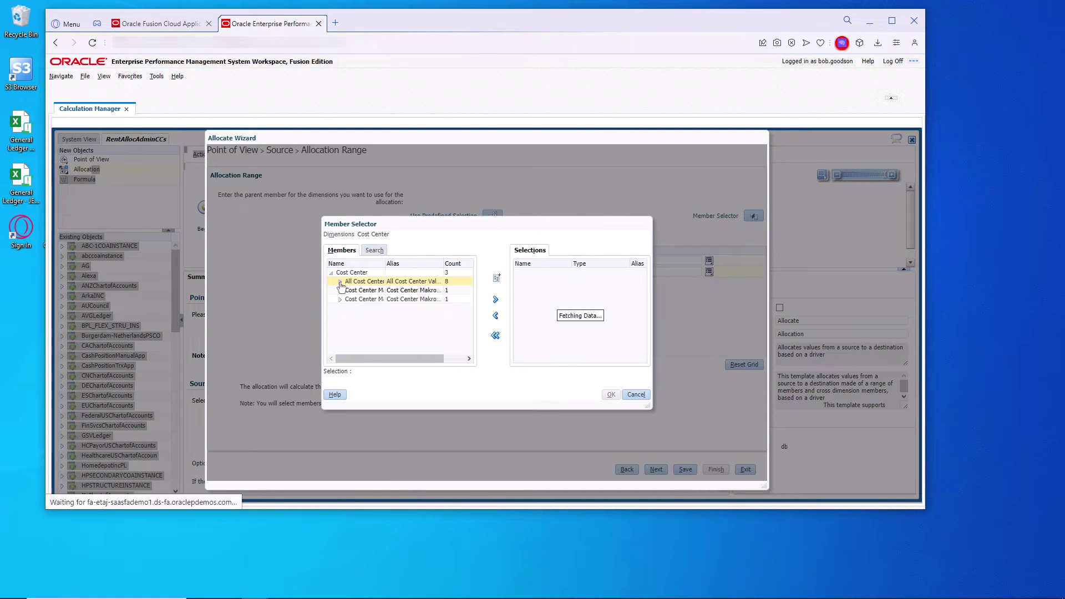
click(339, 299)
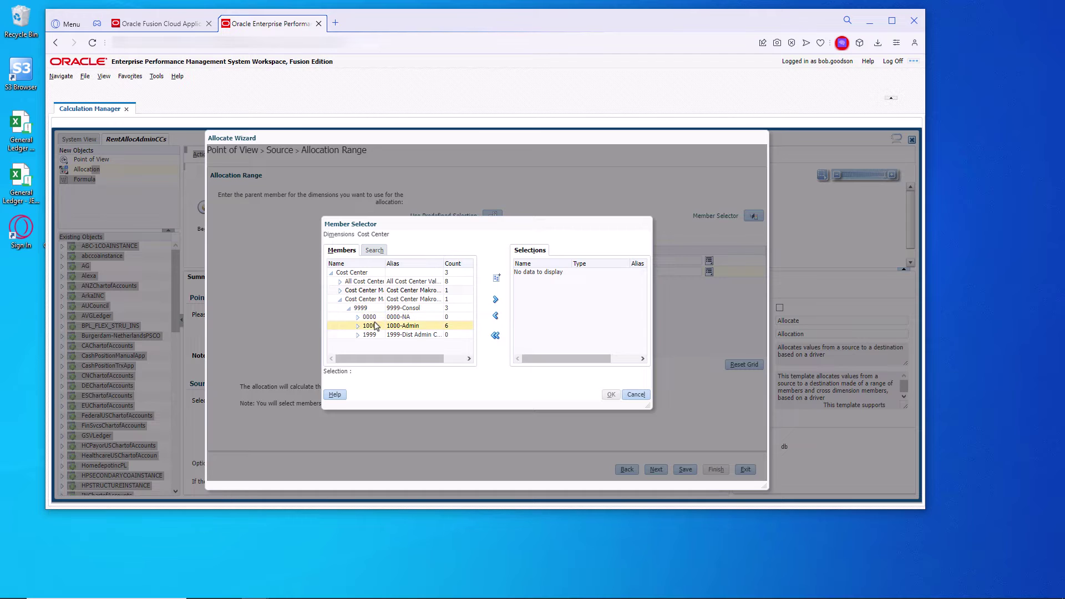
click(358, 325)
scroll(380, 296, down, 1)
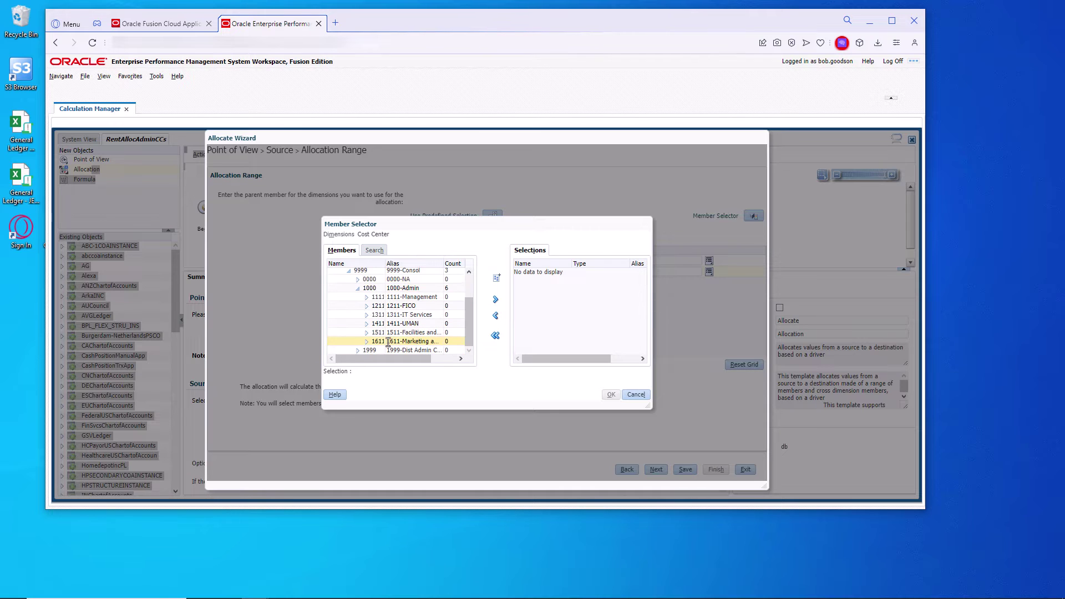
click(378, 287)
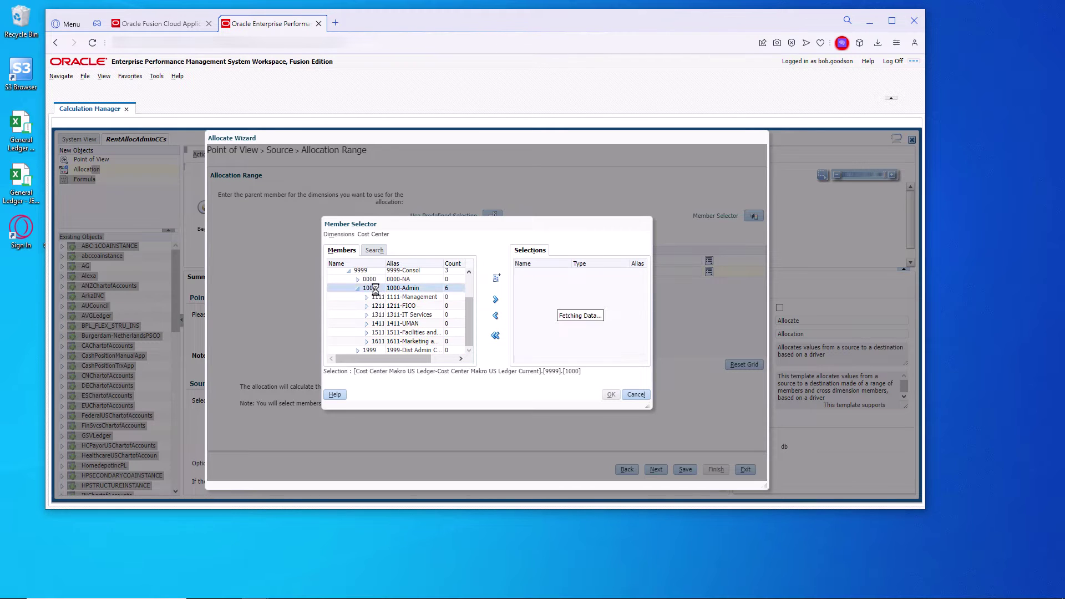
click(496, 300)
drag(587, 358, 614, 358)
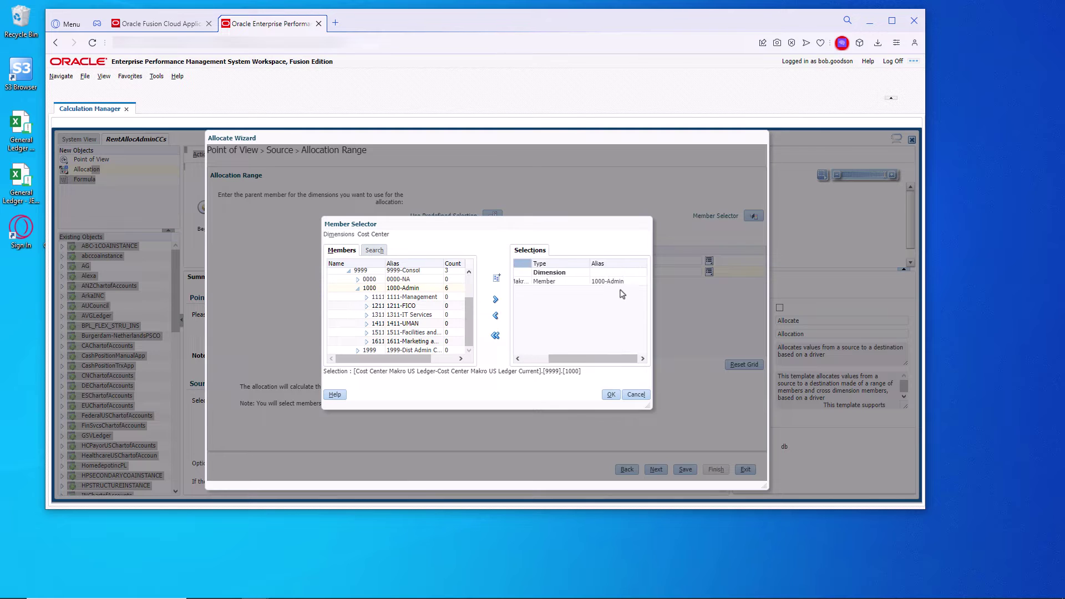
click(611, 394)
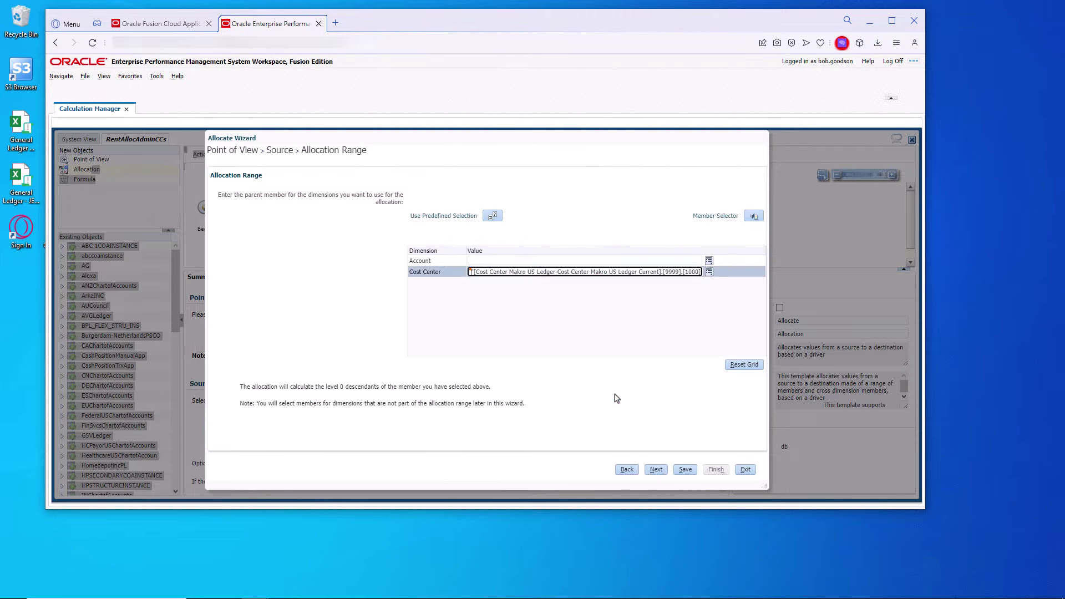
Save the allocation rule and continue to the Target step
click(675, 471)
click(560, 246)
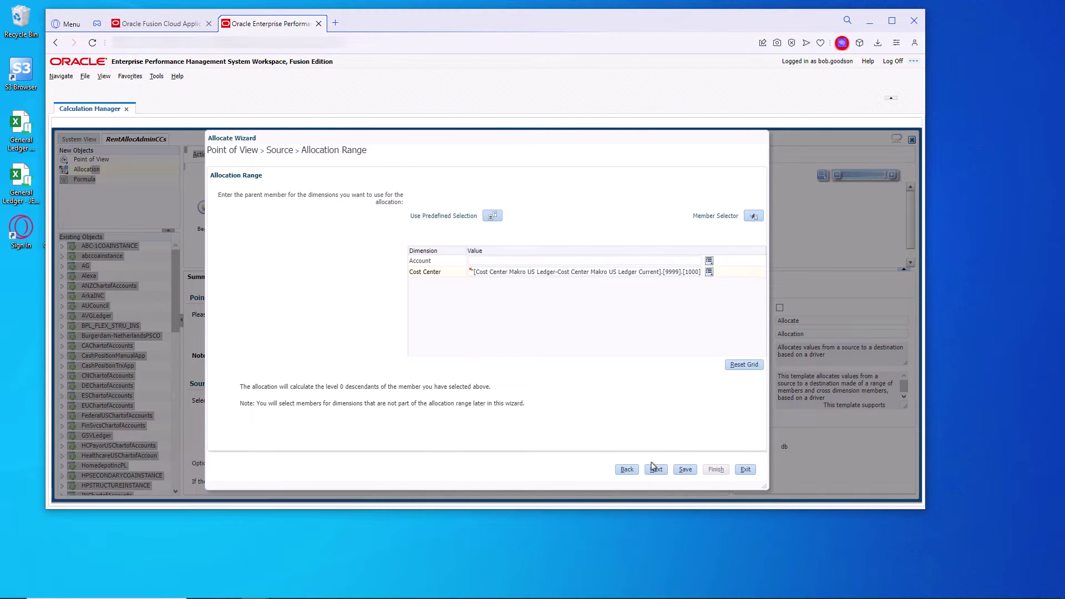
click(656, 469)
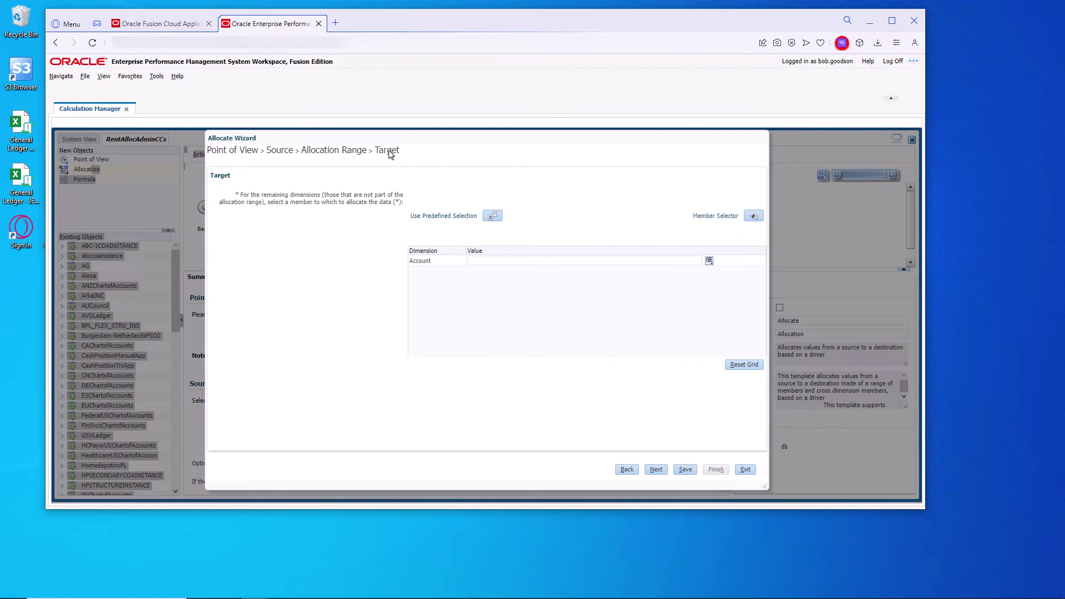
Search for 62101, set it as the target Account, and continue to Offset
click(709, 261)
click(718, 244)
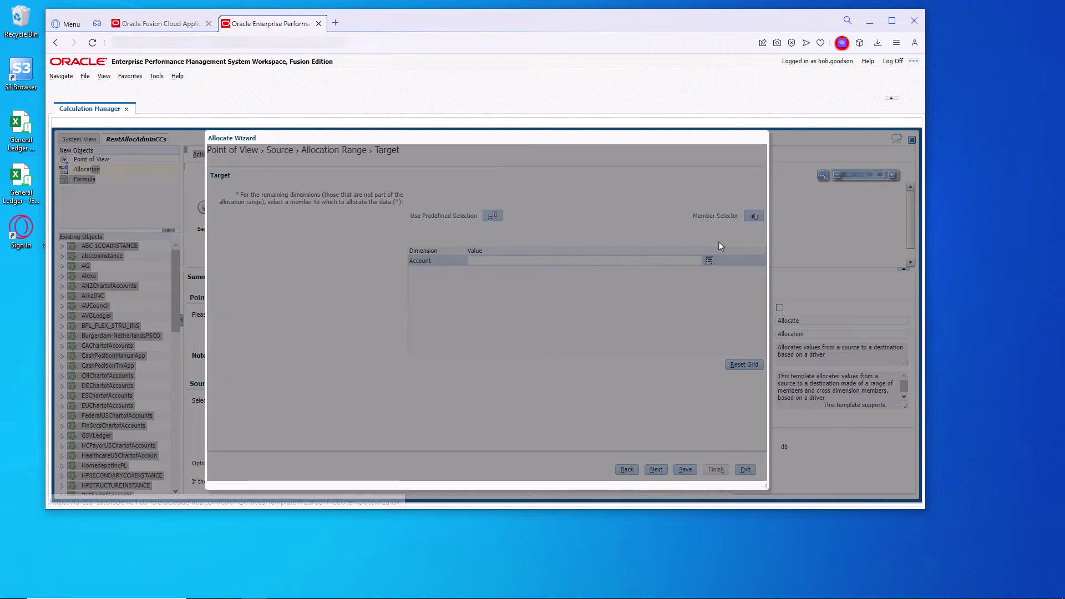
click(375, 251)
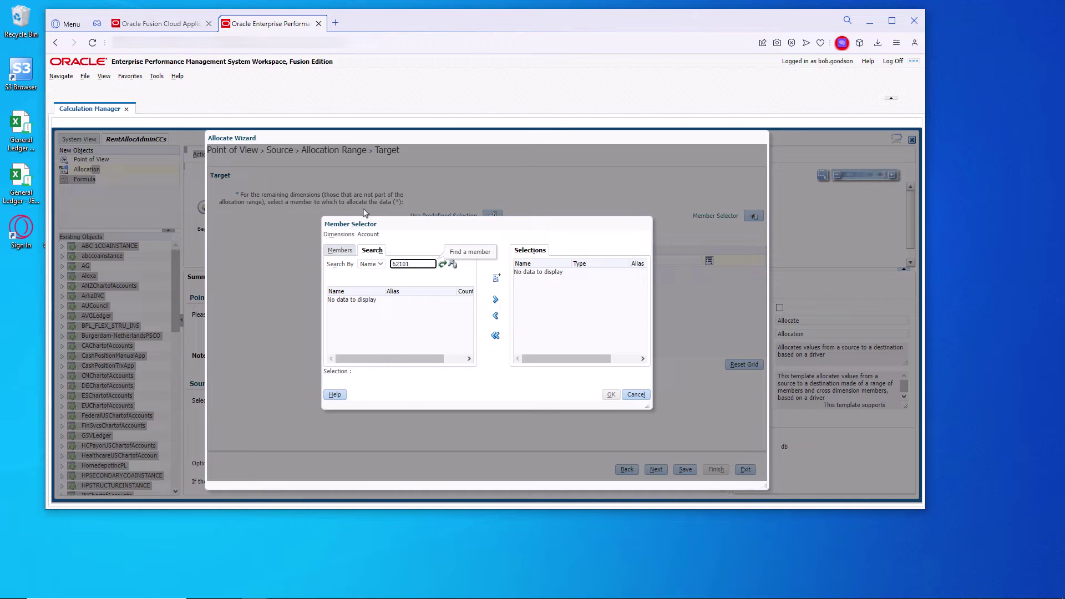
click(442, 264)
click(338, 300)
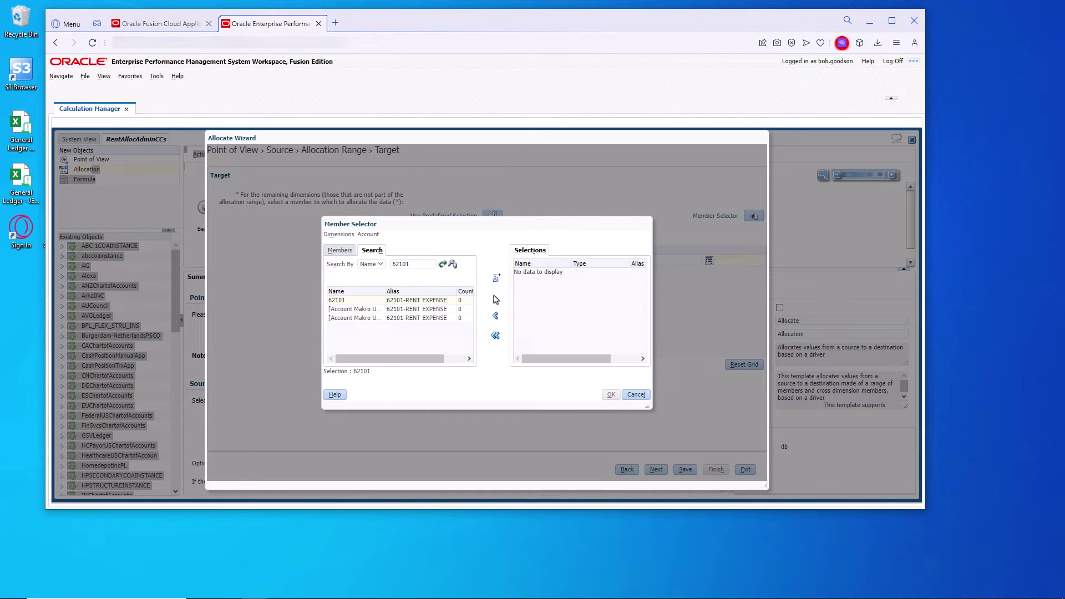
click(496, 300)
click(612, 394)
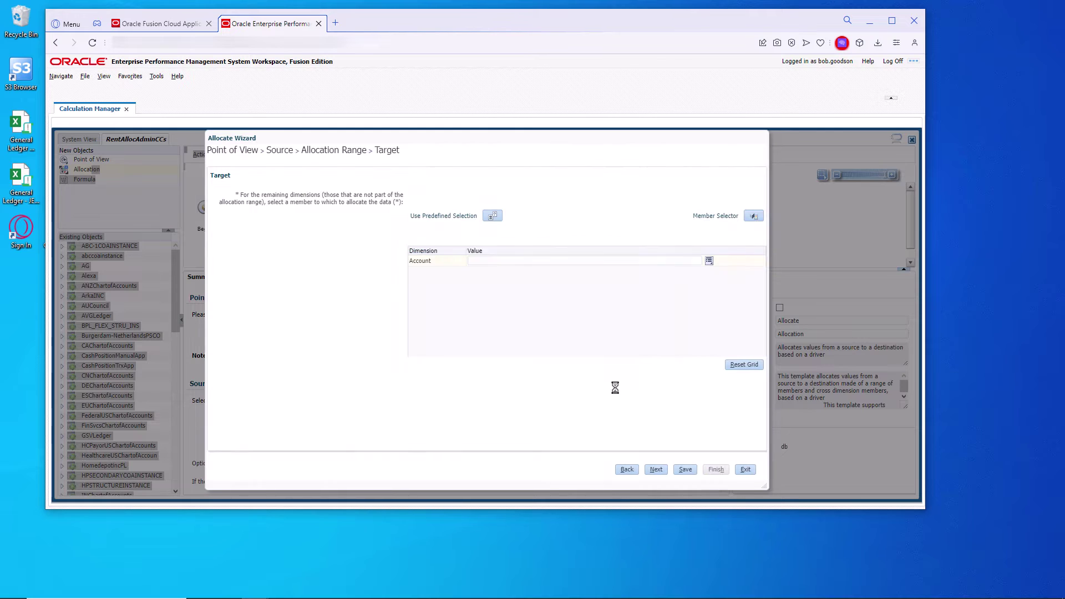
click(656, 469)
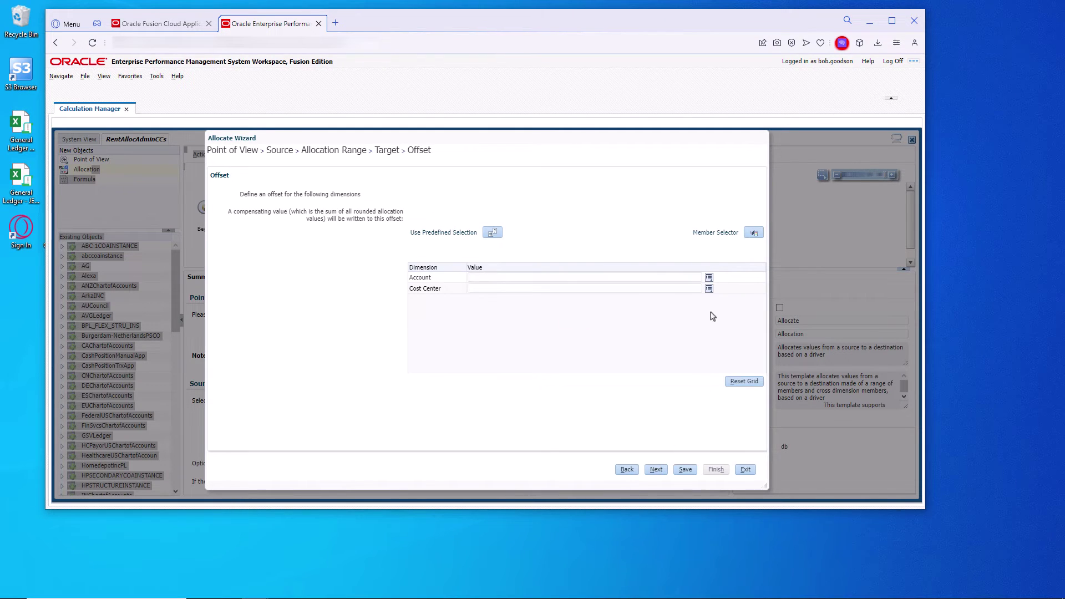
Search for account 62101 and set it as the offset Account
click(708, 277)
click(721, 256)
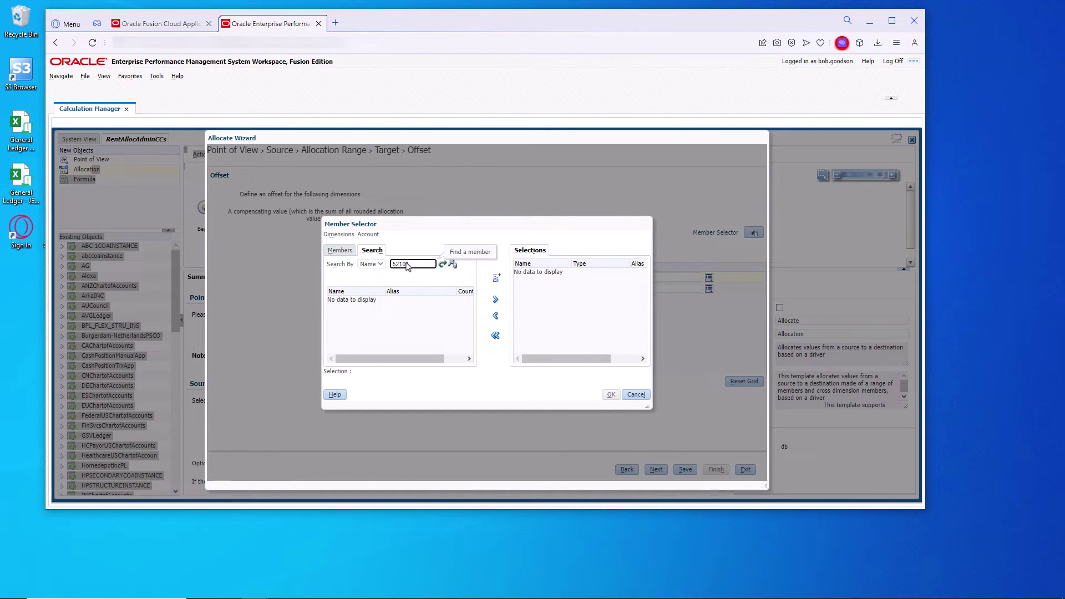
click(443, 265)
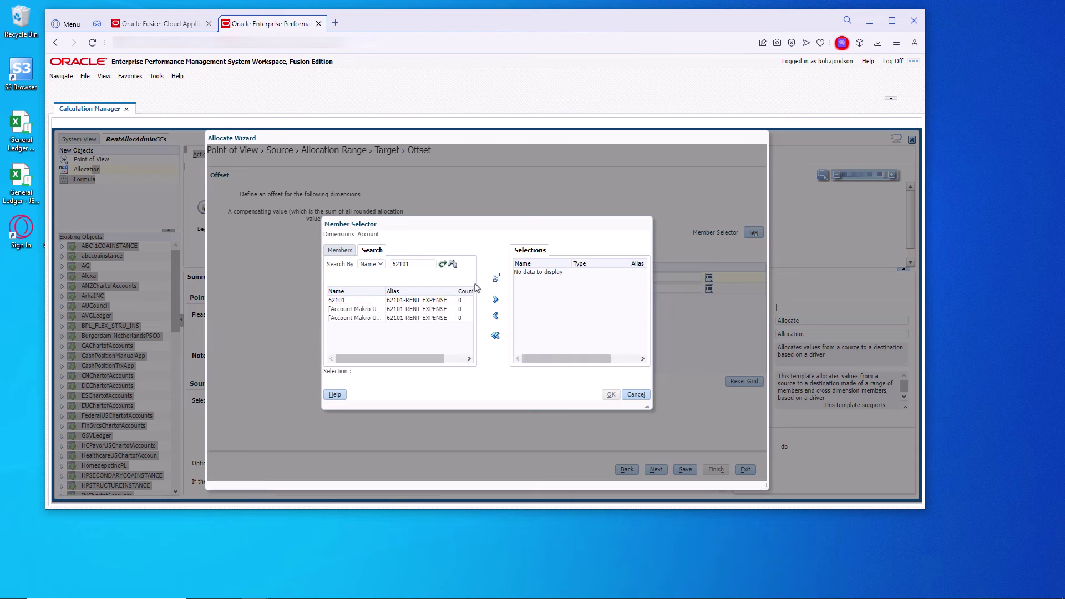
click(458, 300)
click(495, 299)
click(610, 395)
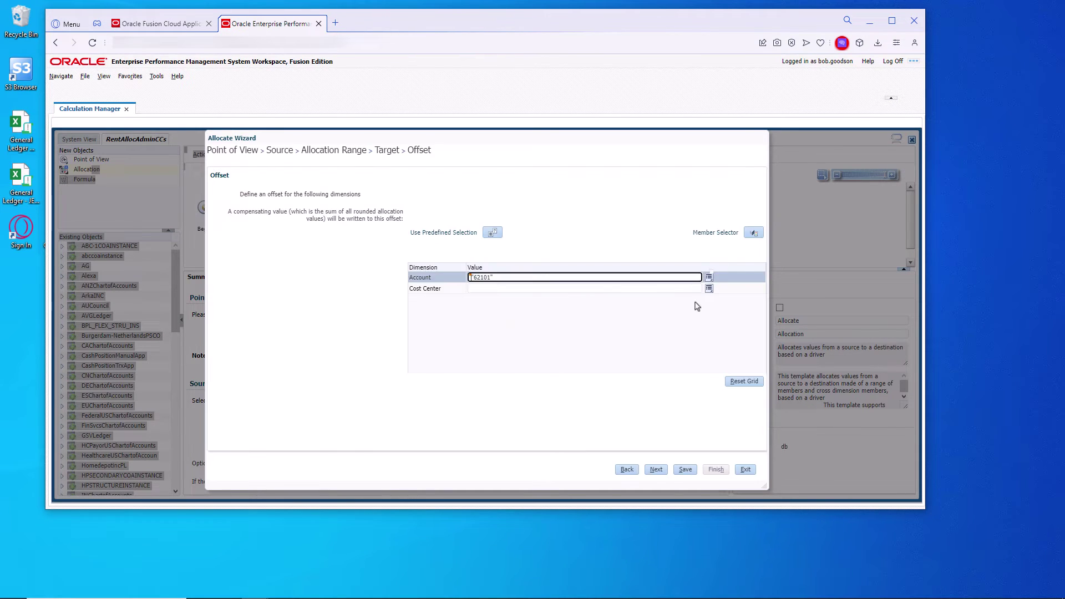
Set the offset Cost Center to 1999 from the All Cost Center hierarchy
click(709, 288)
click(721, 267)
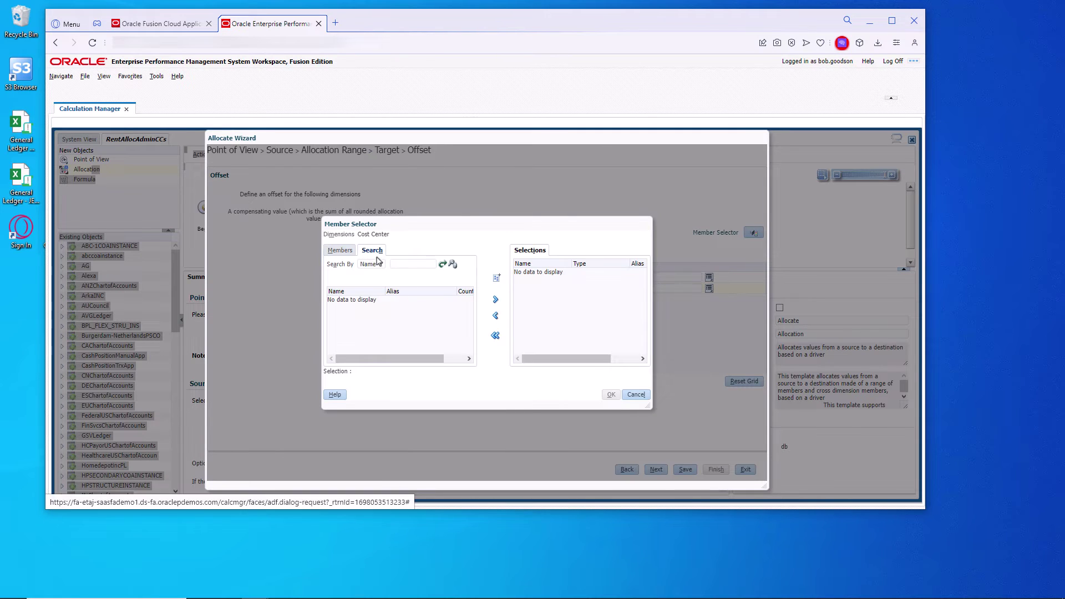
click(341, 250)
click(339, 299)
click(339, 281)
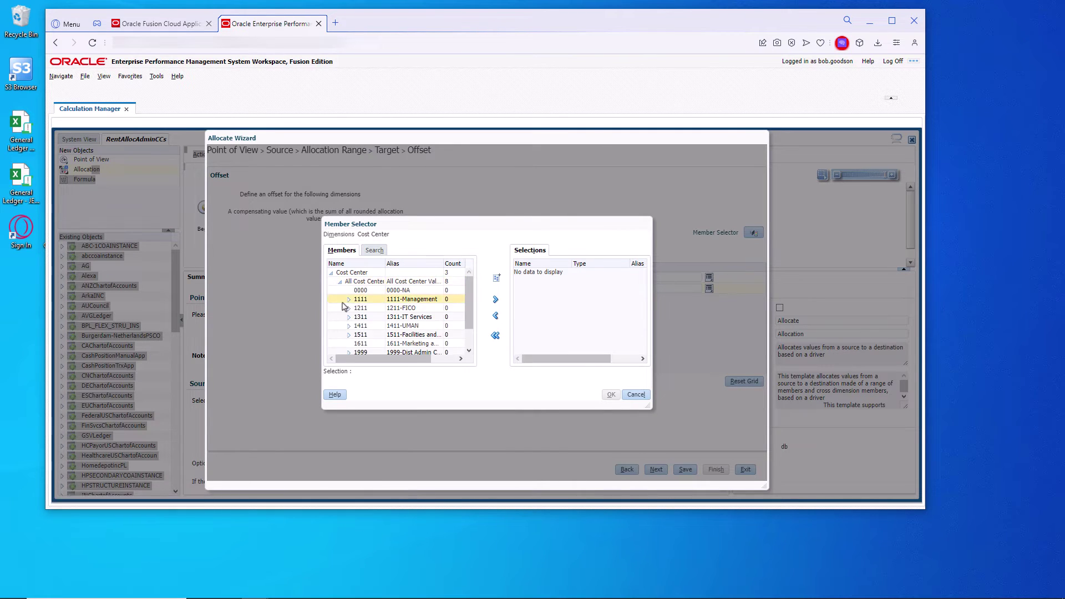
scroll(360, 321, down, 1)
click(361, 323)
click(495, 299)
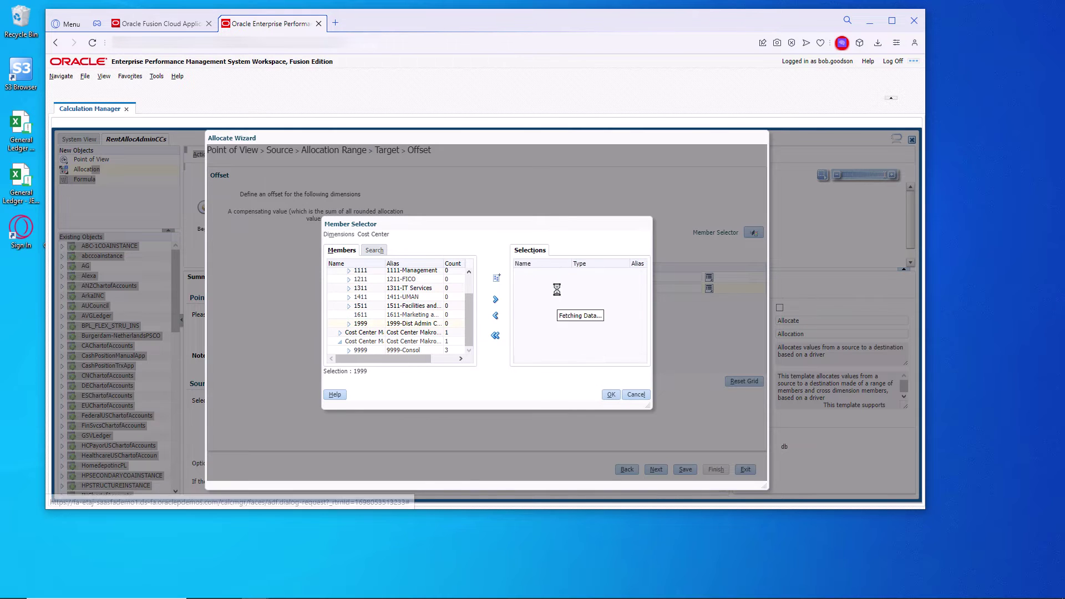
click(611, 394)
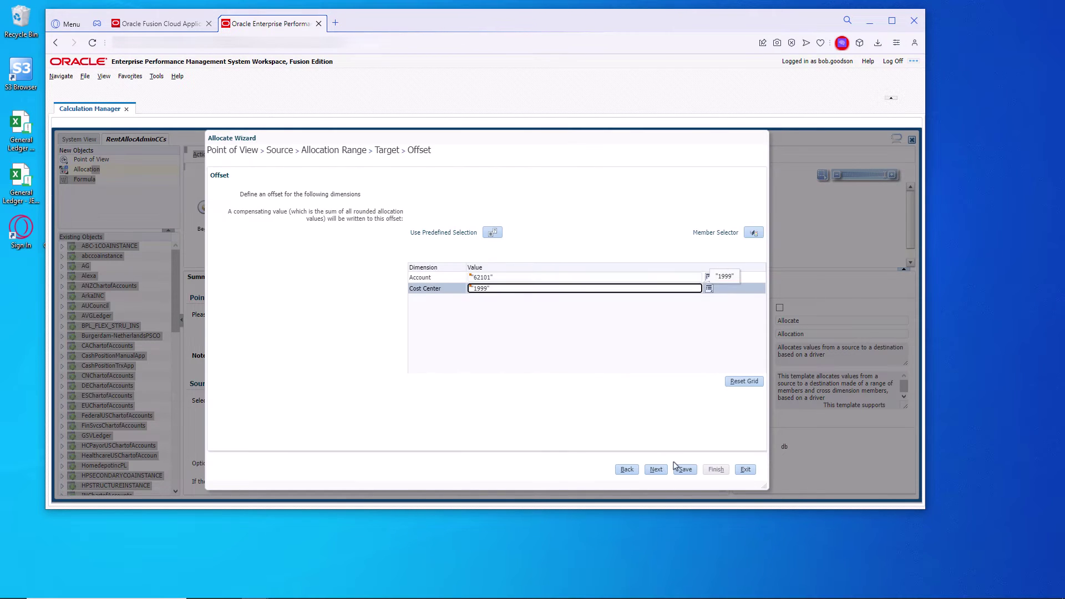
Go to the Basis step and search for and set the basis Account to 62101
click(656, 469)
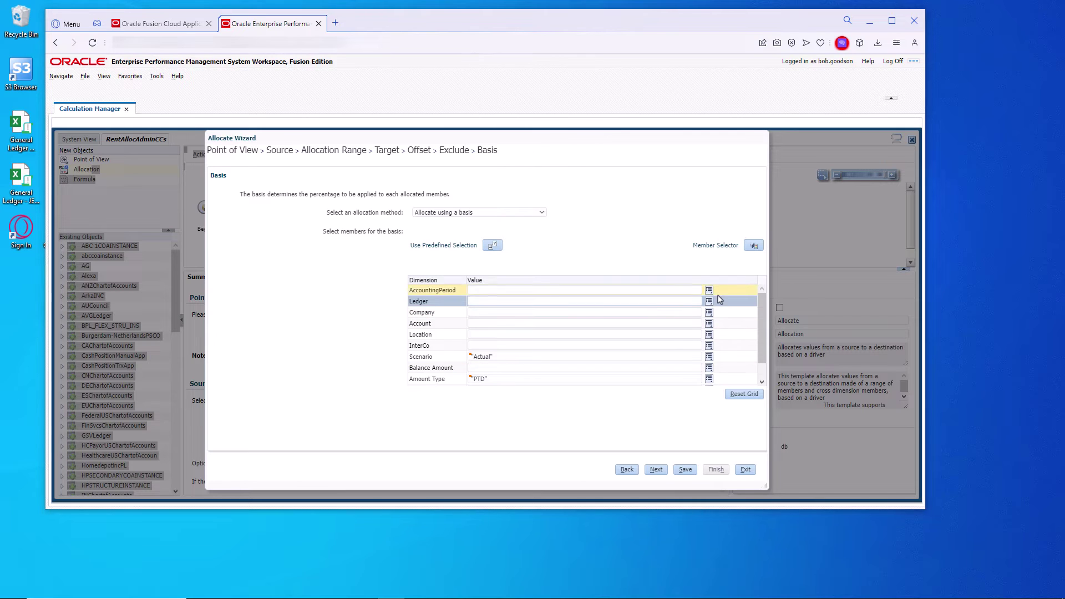
click(708, 324)
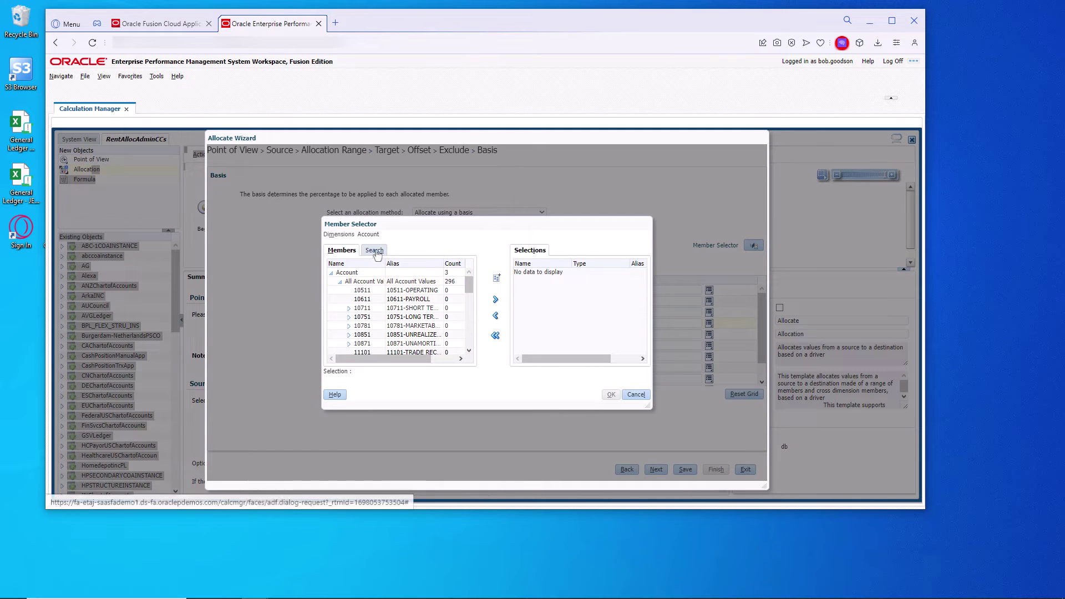
click(375, 250)
click(396, 261)
text(62101)
click(442, 264)
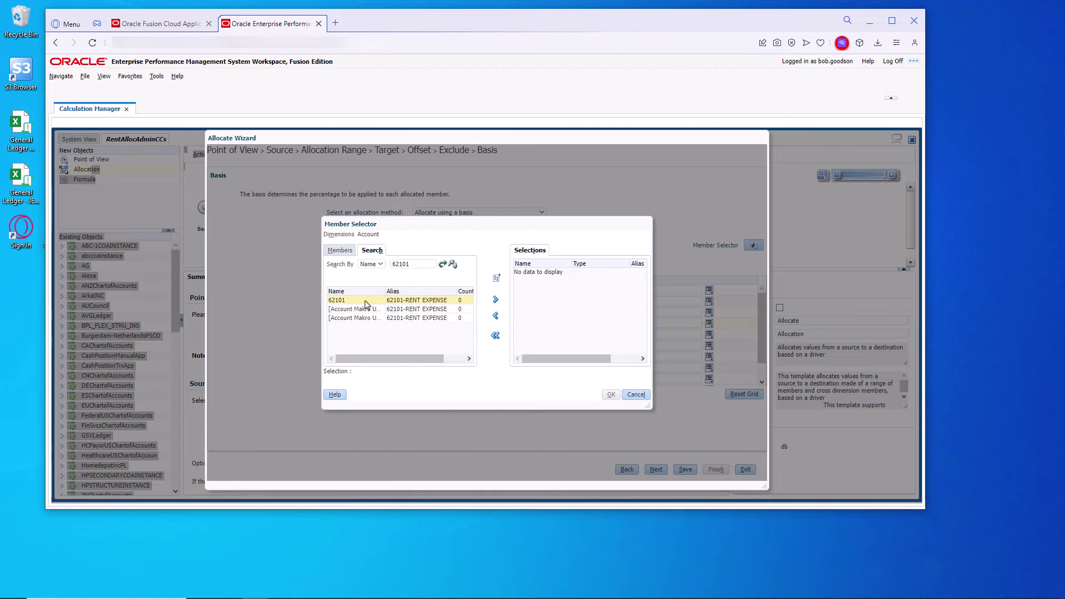
double_click(366, 304)
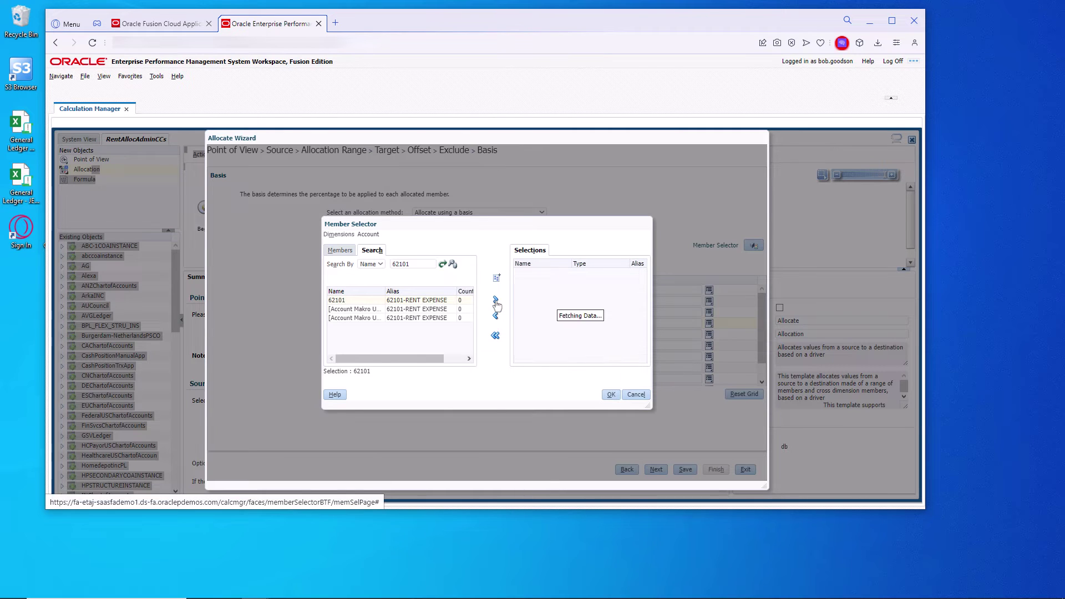
click(611, 396)
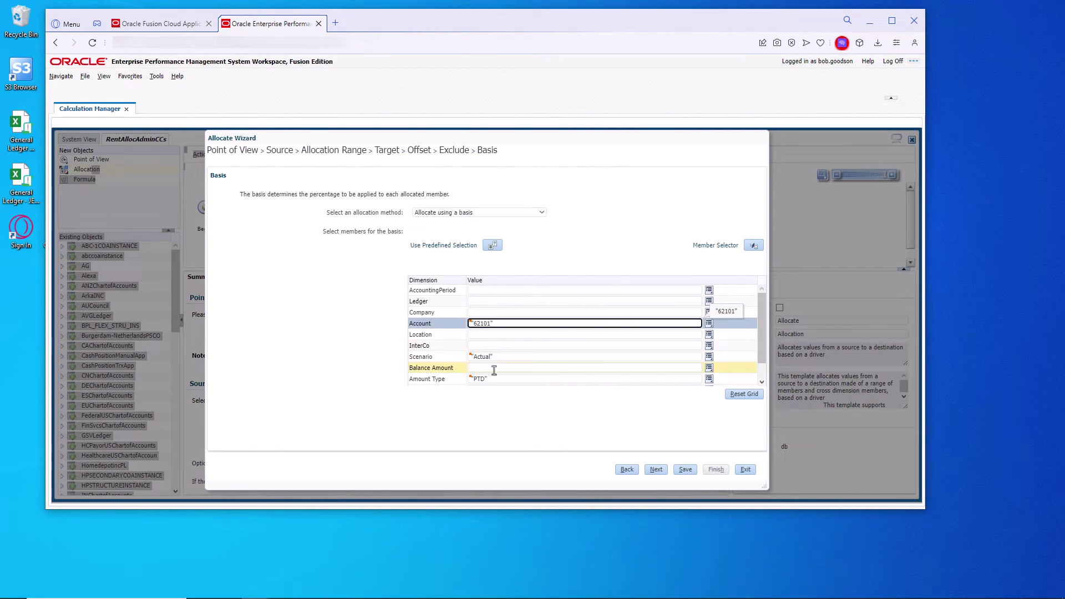
Set the basis Balance Amount to Ending Balance
click(709, 370)
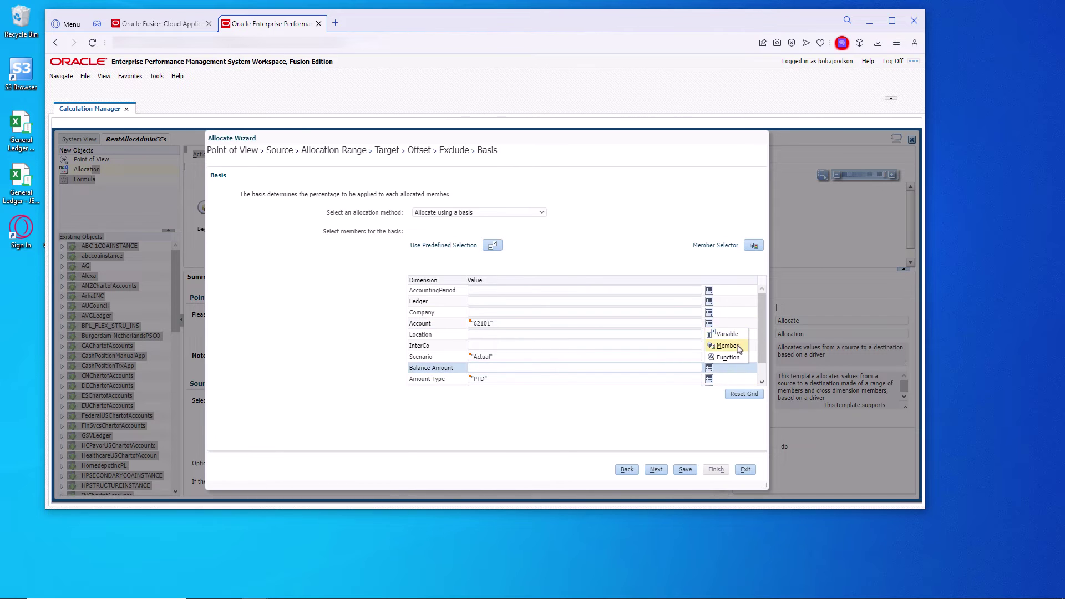
click(727, 346)
click(340, 250)
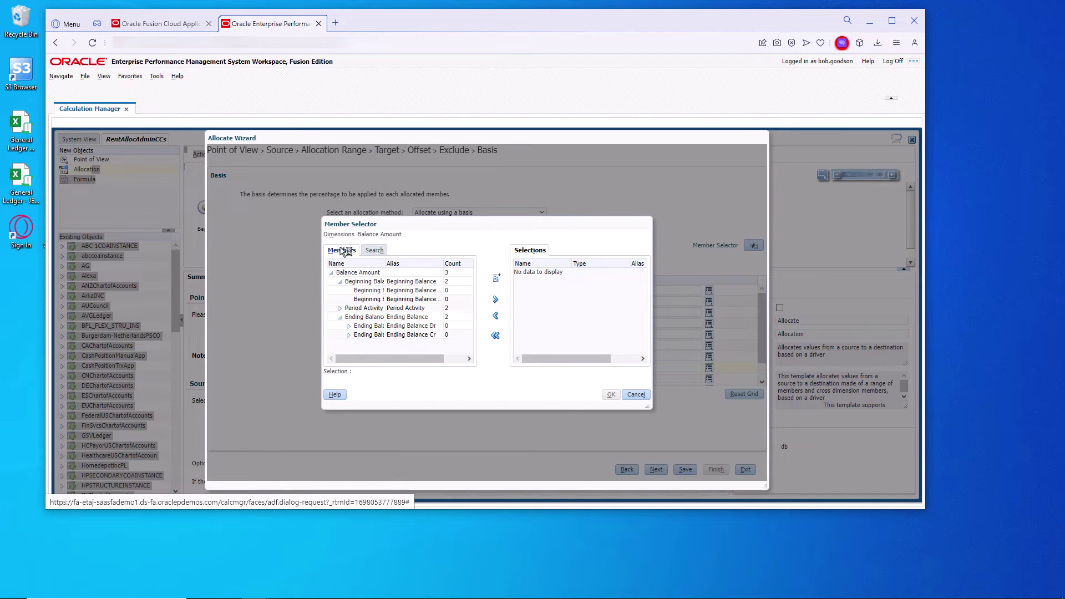
click(362, 318)
click(495, 300)
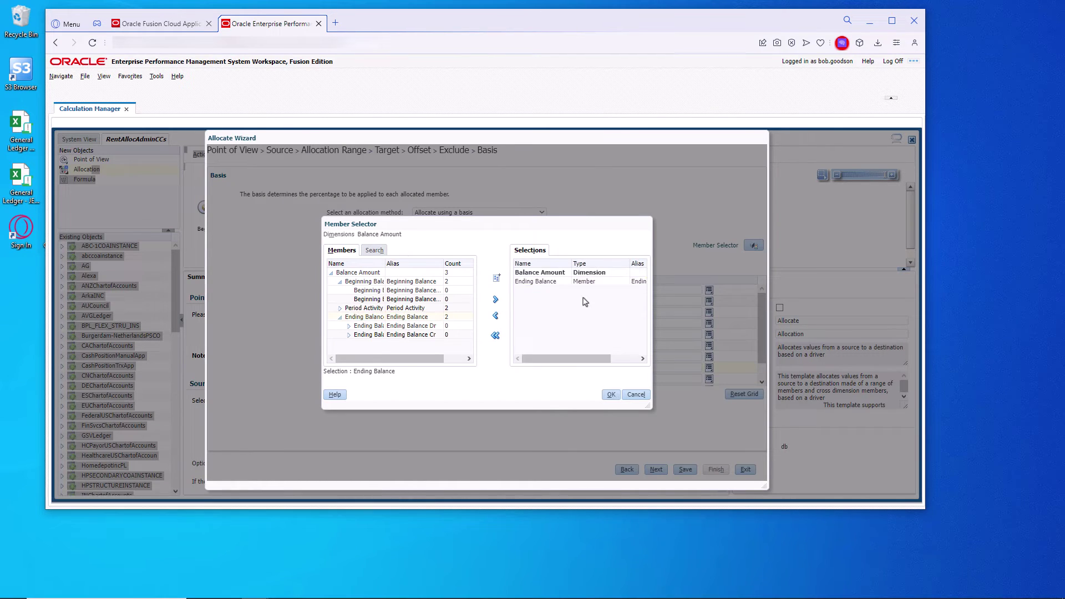
click(611, 394)
click(762, 382)
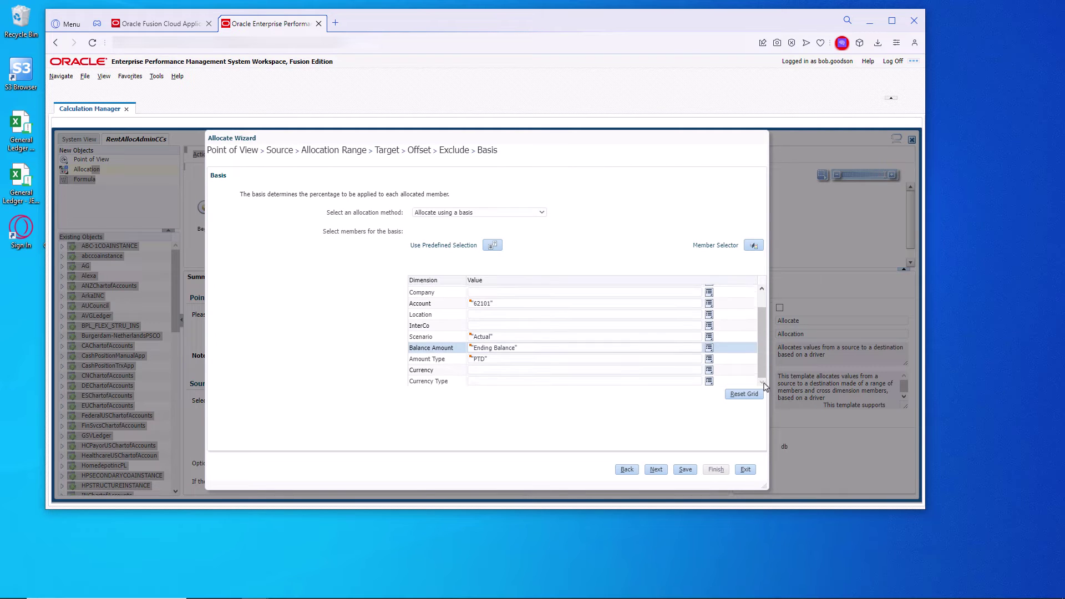
click(710, 359)
Set the basis Amount Type to YTD and Currency to STAT via search
click(726, 339)
click(355, 308)
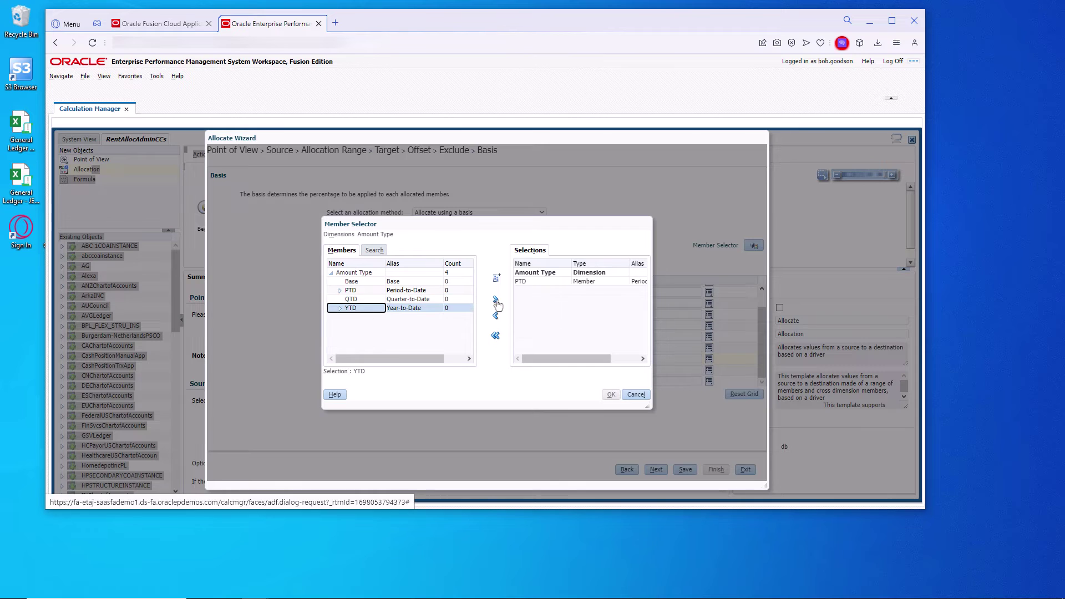
click(612, 395)
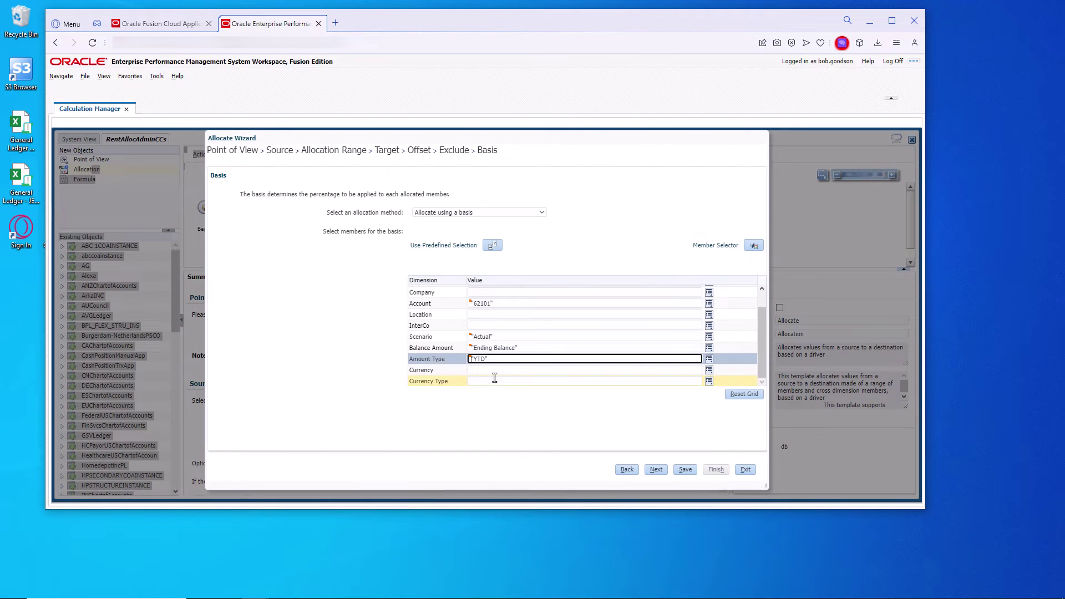
click(707, 373)
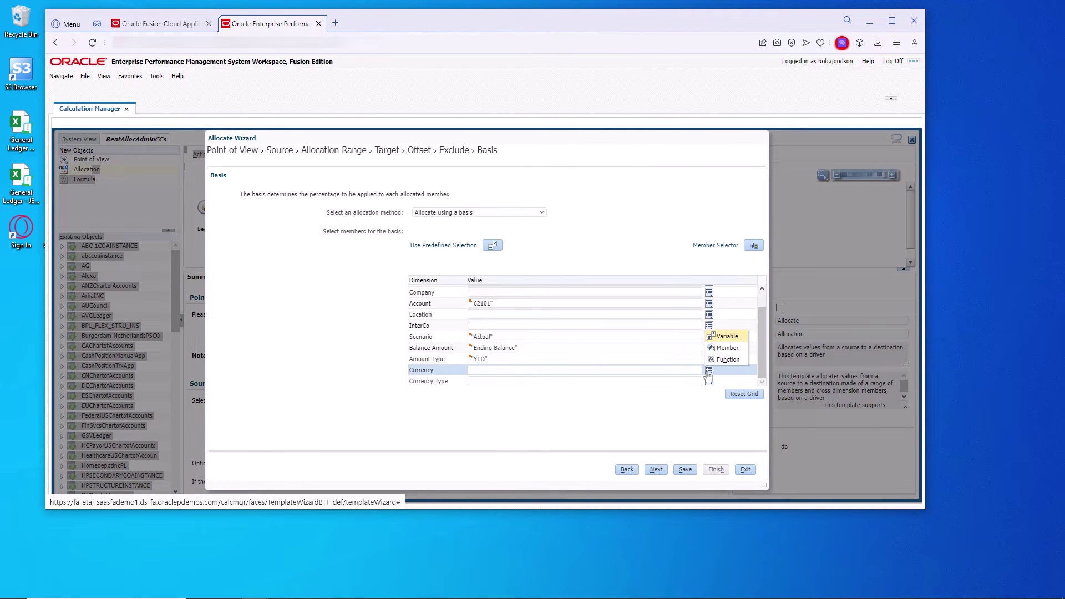
click(727, 348)
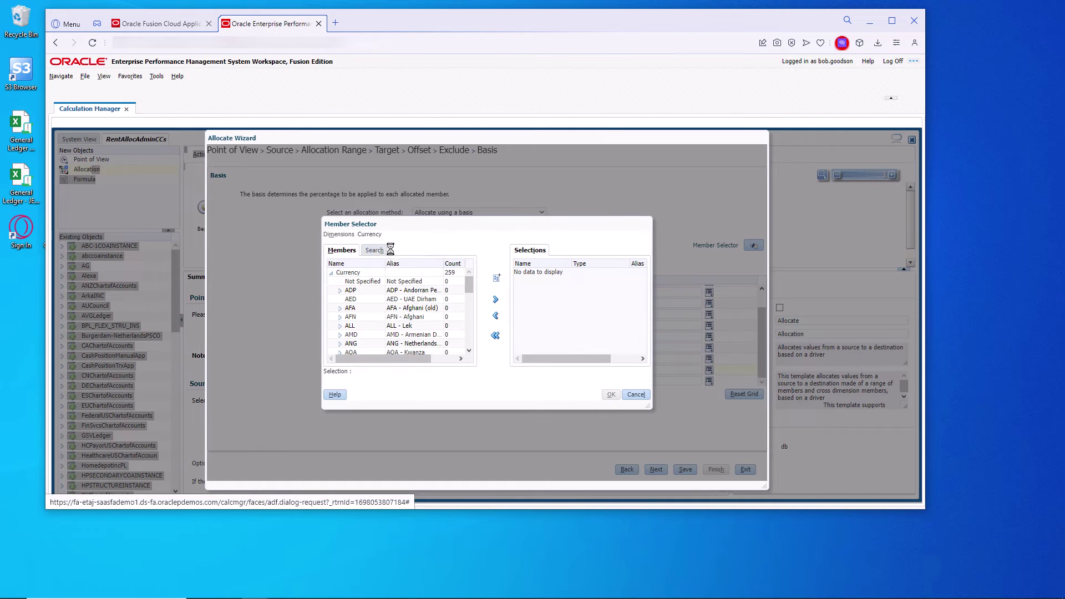
click(372, 250)
click(411, 264)
text(STAT)
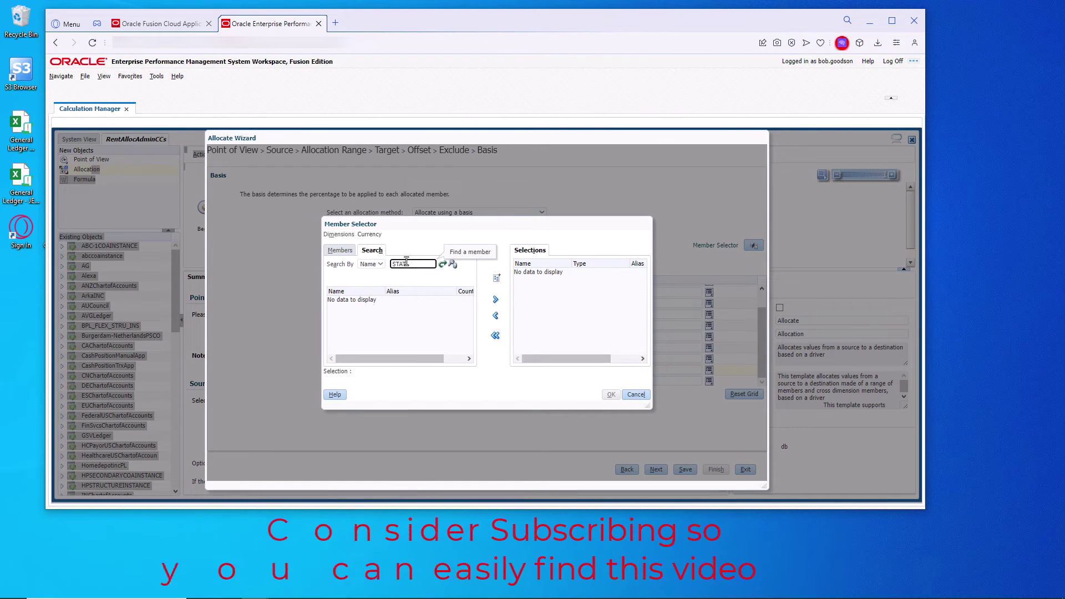
click(442, 264)
click(349, 300)
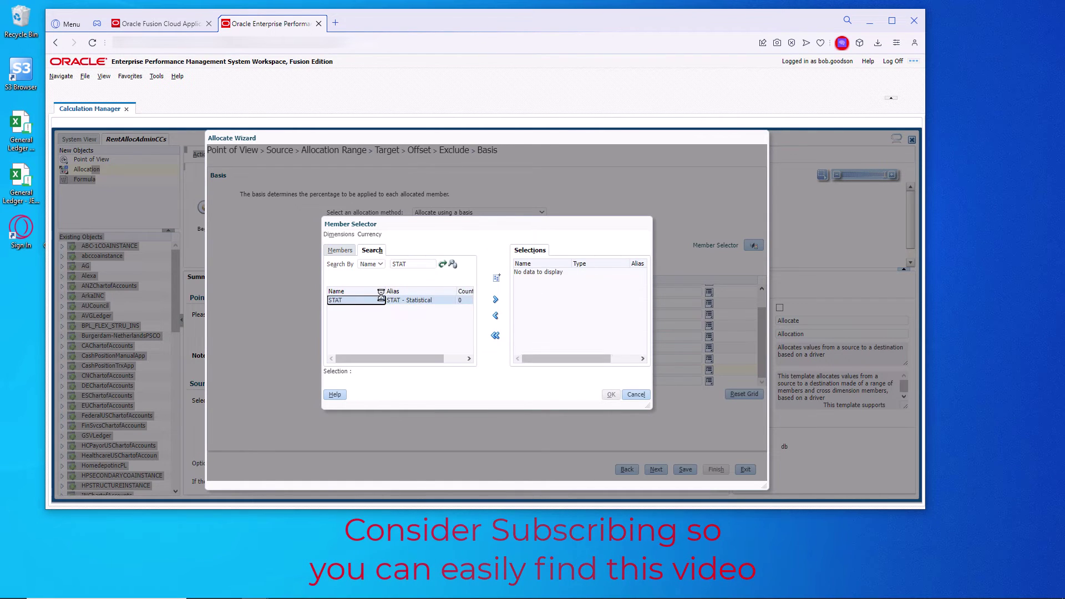
click(496, 300)
click(610, 394)
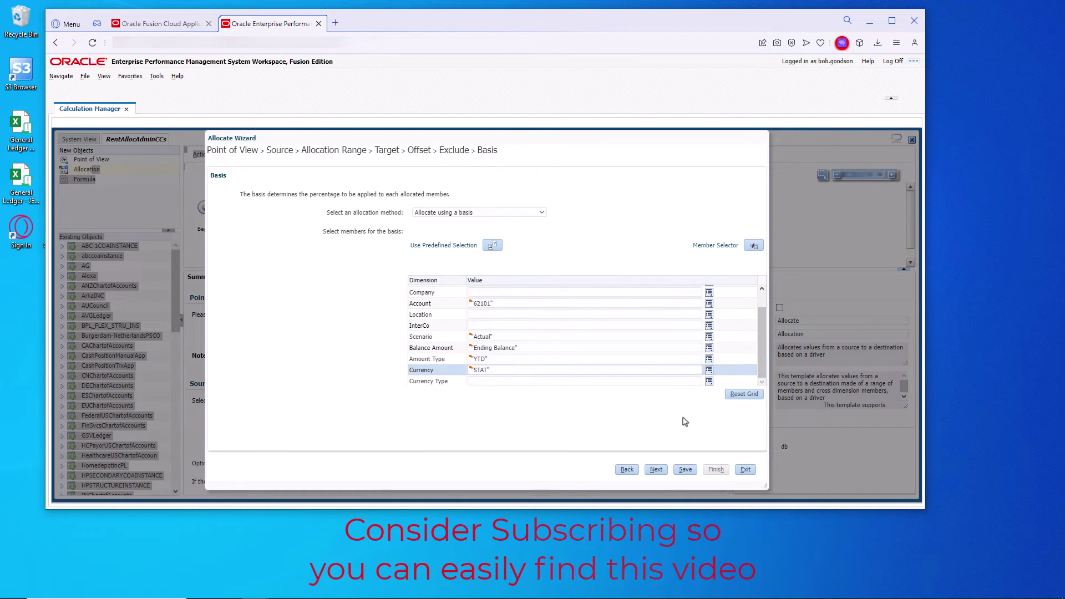
Set the basis Currency Type to Total
click(702, 383)
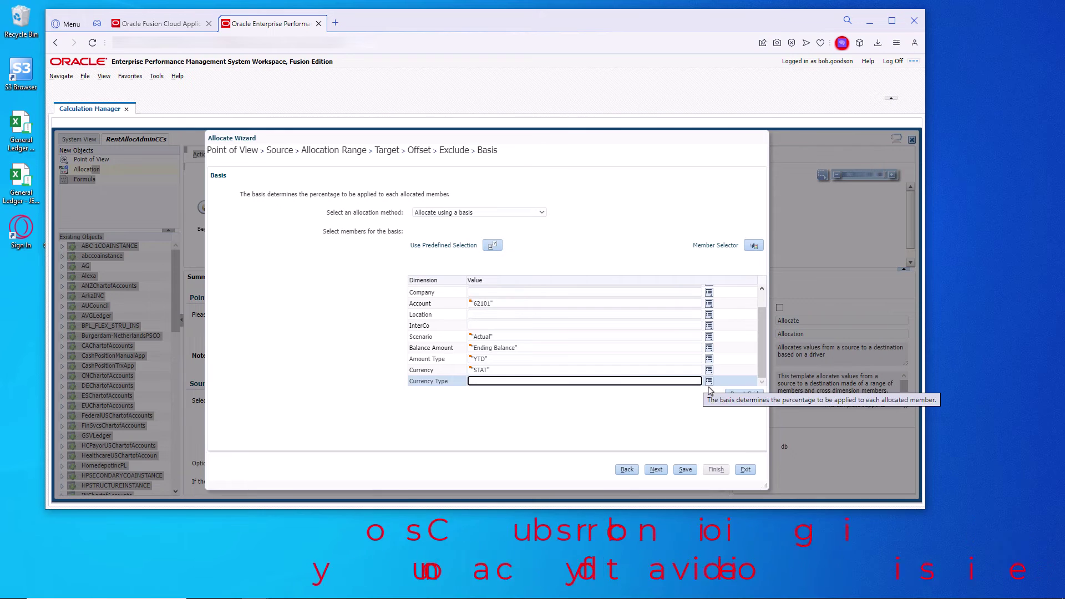
click(709, 381)
click(724, 346)
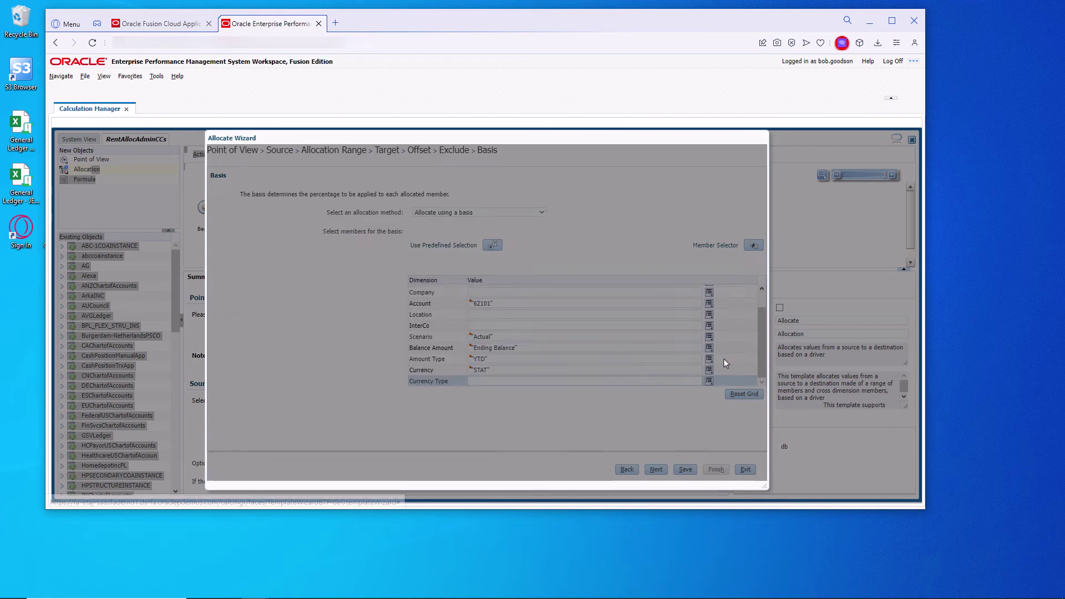
click(340, 250)
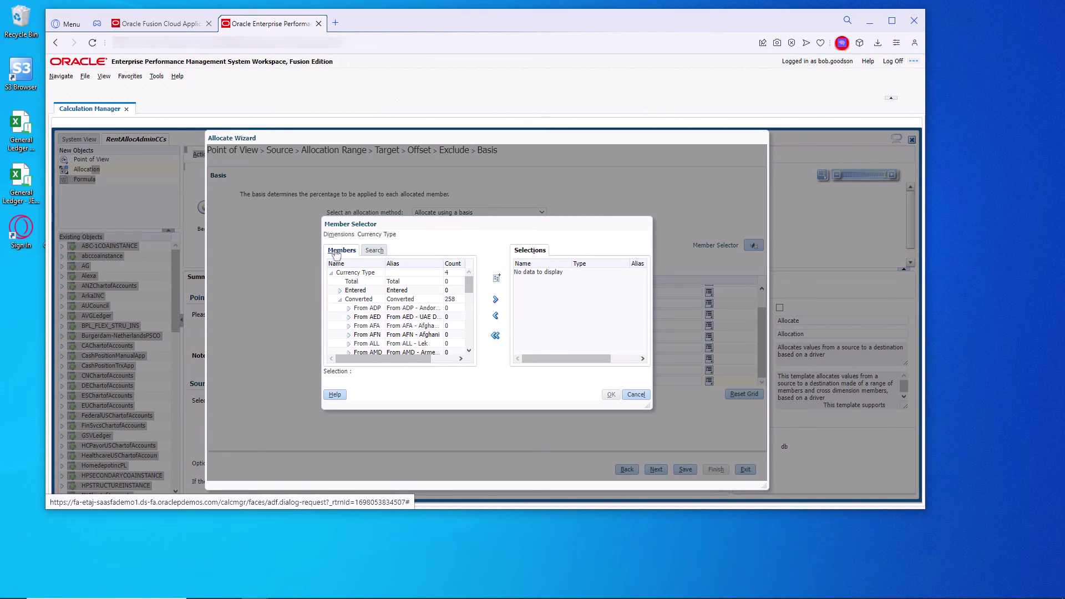
click(366, 282)
click(496, 300)
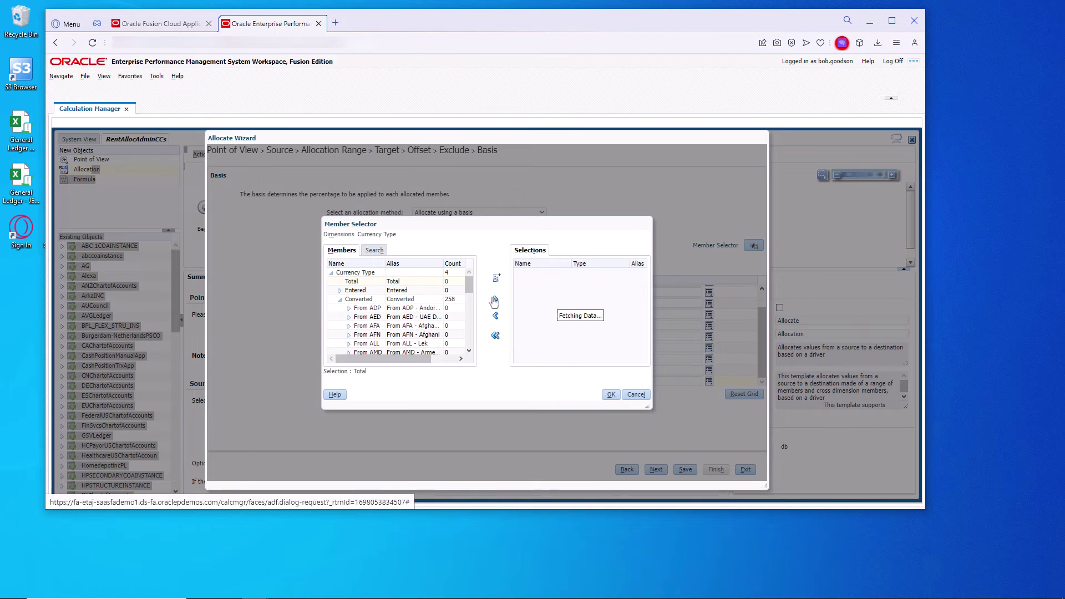
click(610, 394)
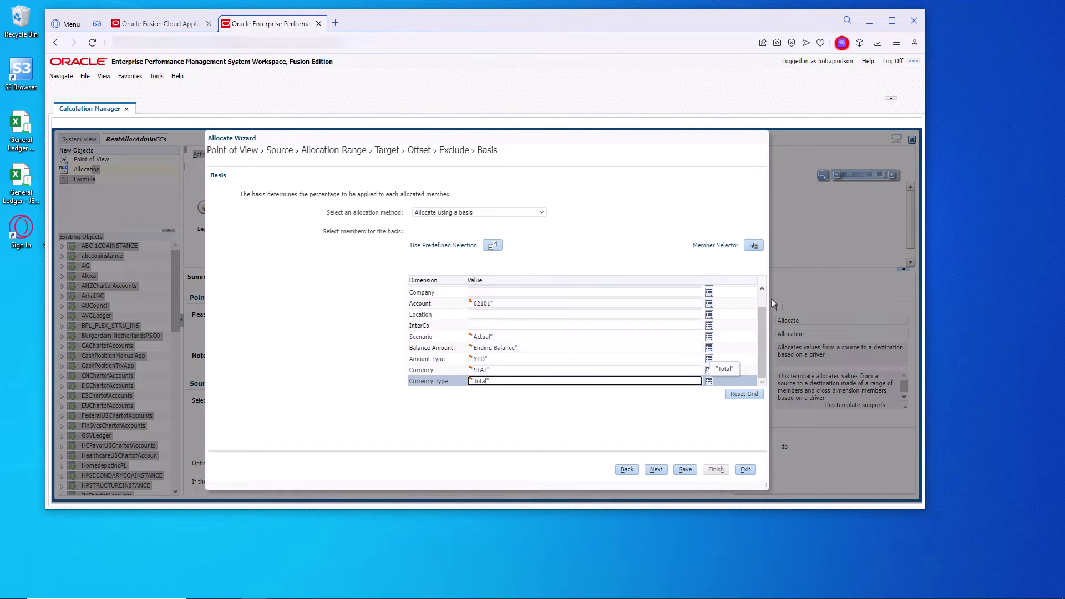
click(762, 290)
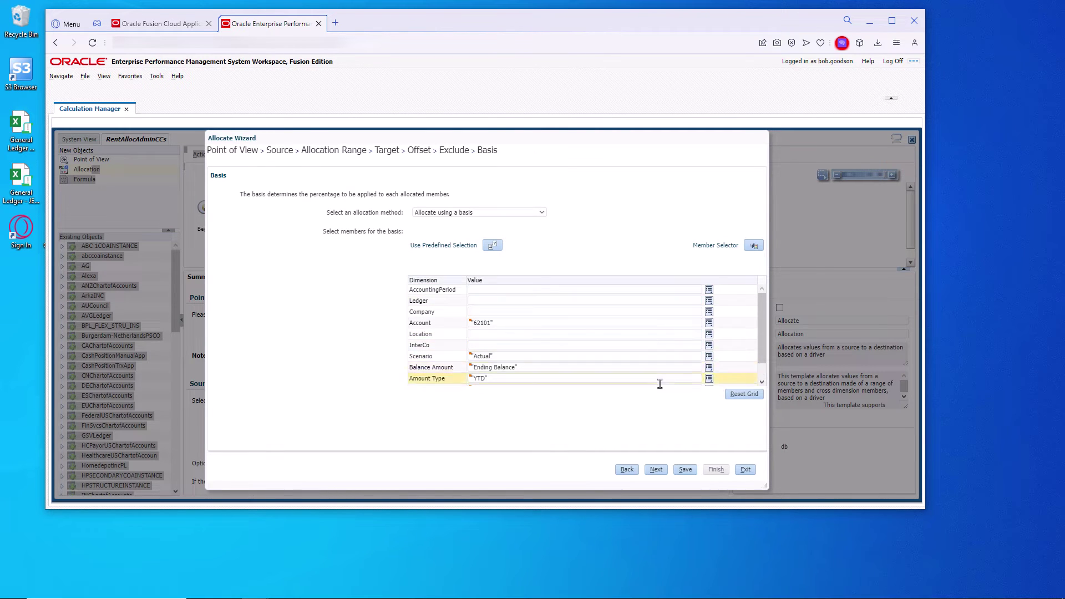
Save the rule and move through Basis Options to Rounding, keeping 2 decimals with the biggest value
click(684, 470)
click(562, 246)
click(656, 470)
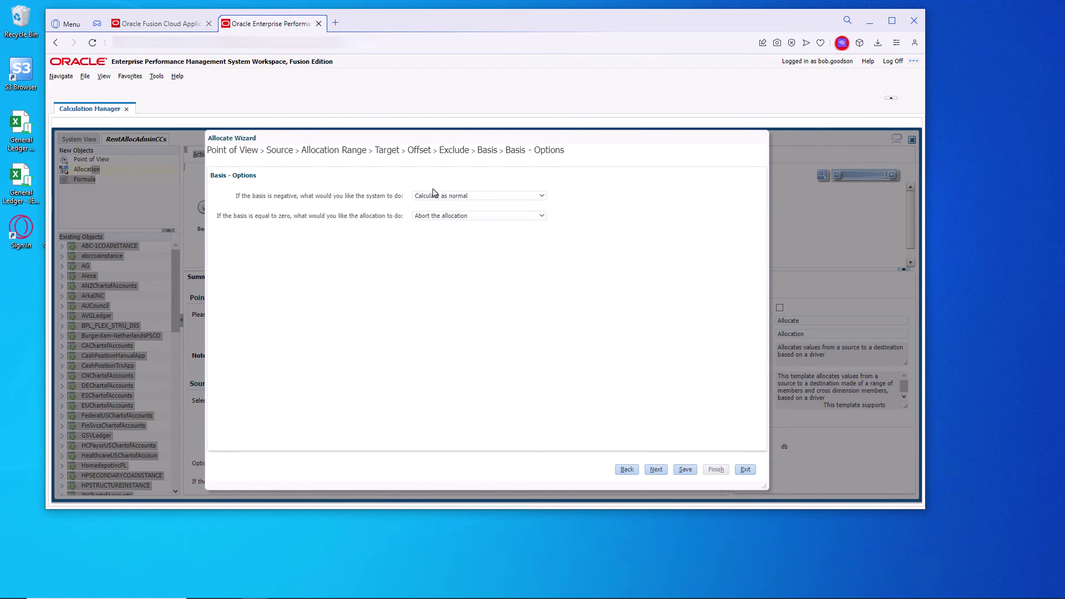
click(656, 470)
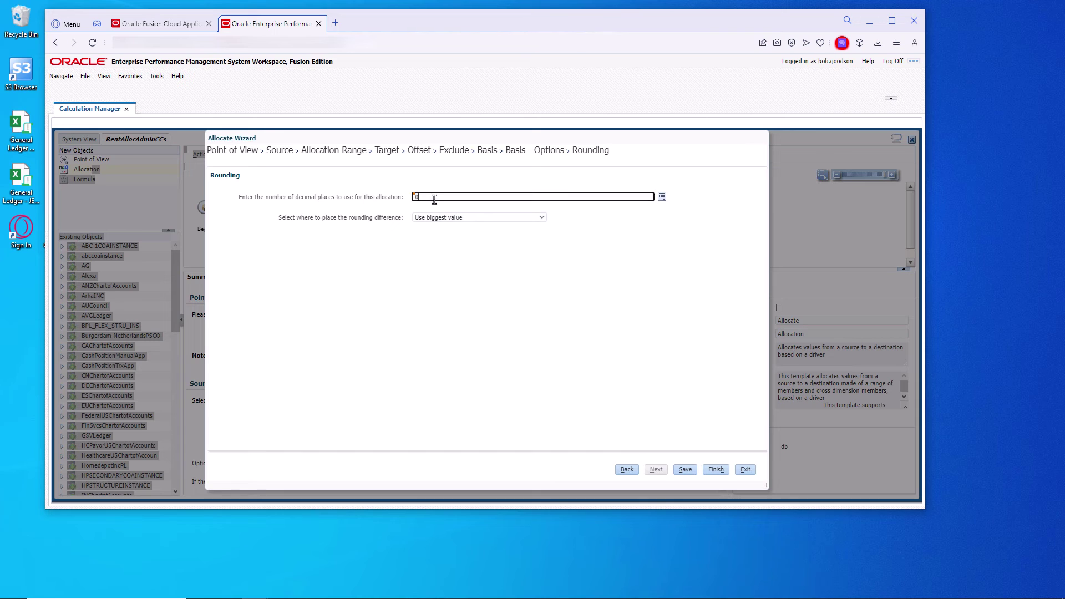
click(686, 470)
click(560, 247)
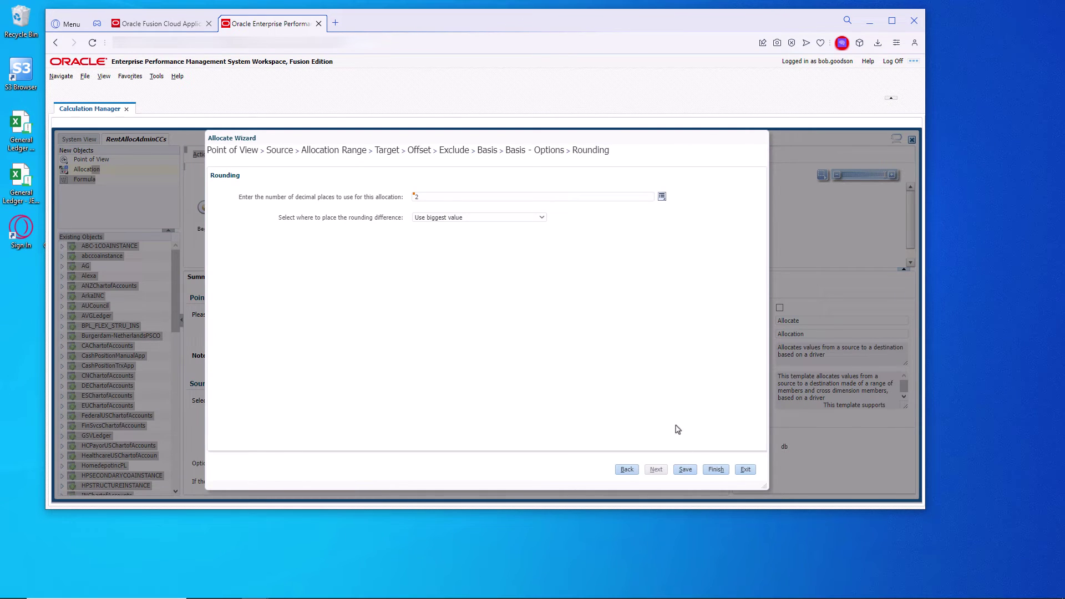
Finish the allocation wizard and save the RentAllocAdminCCs rule
click(715, 470)
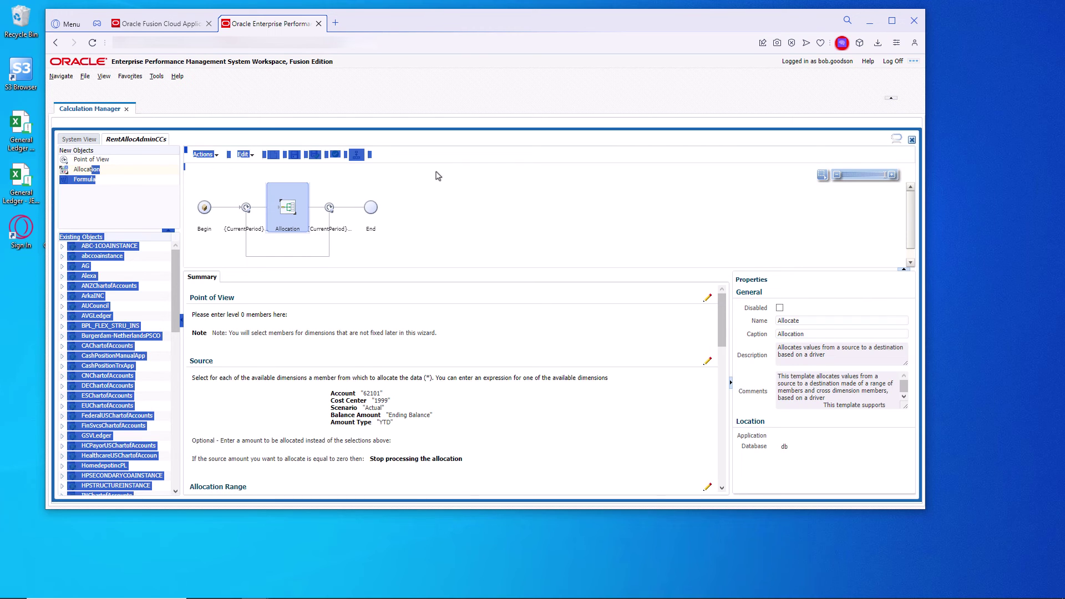
click(294, 155)
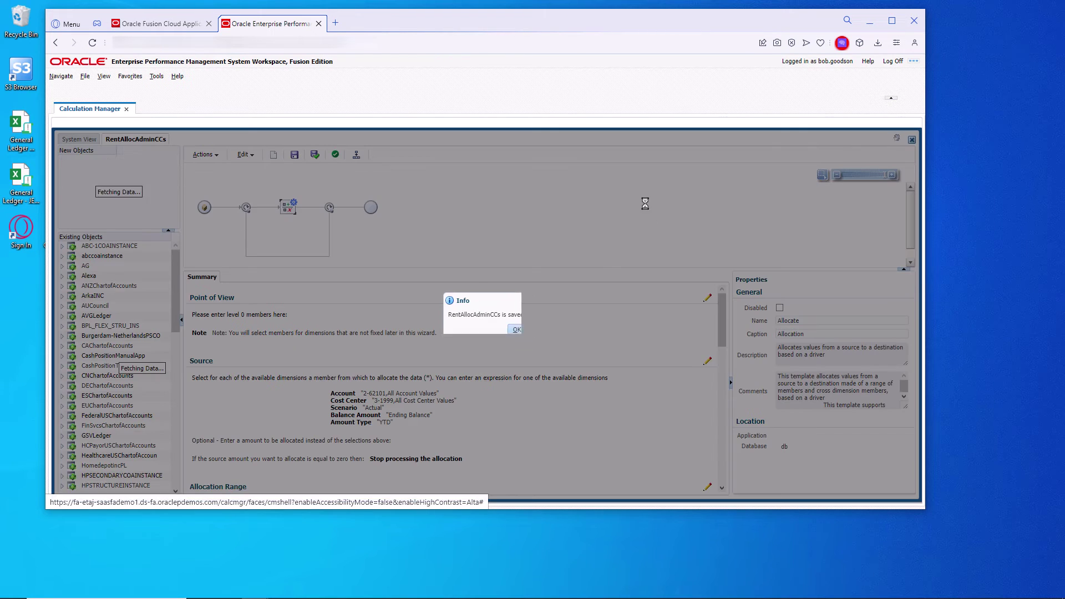
click(516, 328)
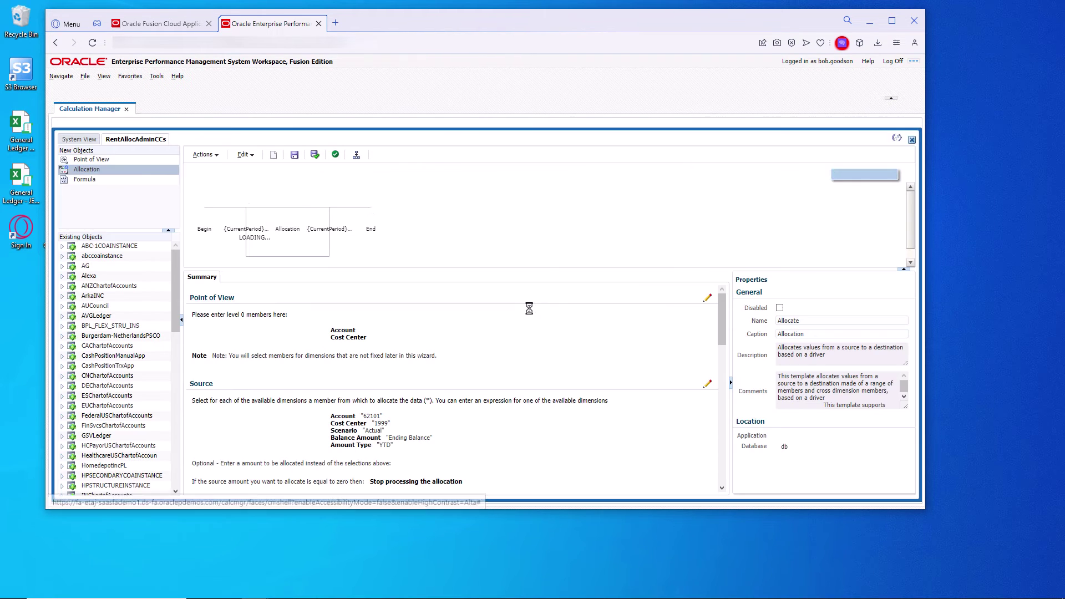
Validate the rule with CurrentPeriod Jan-22 picked from the 2022 Qtr1 members
click(315, 156)
click(748, 297)
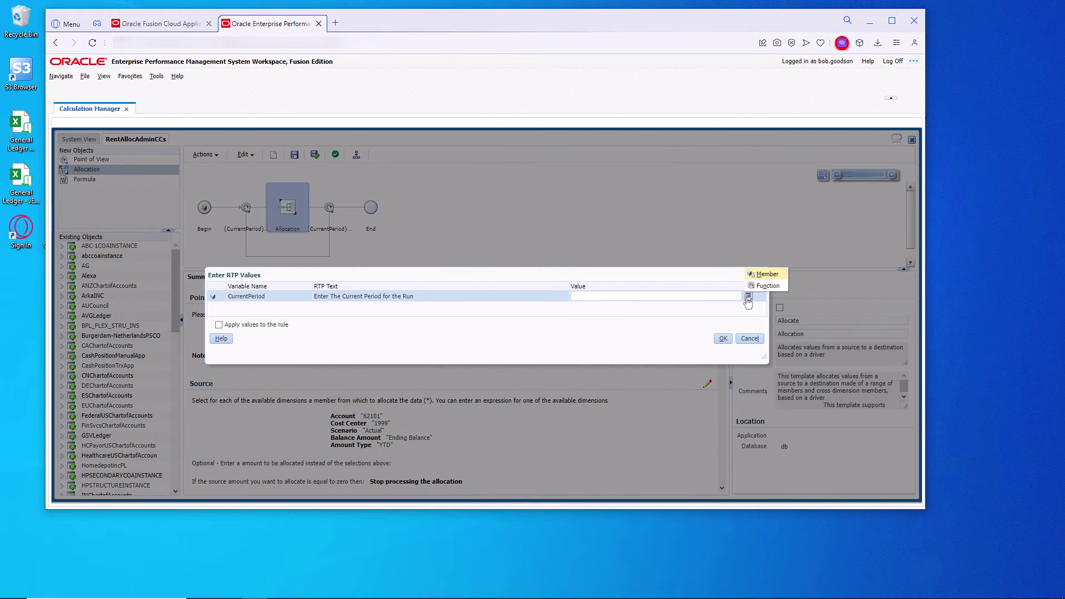
click(767, 276)
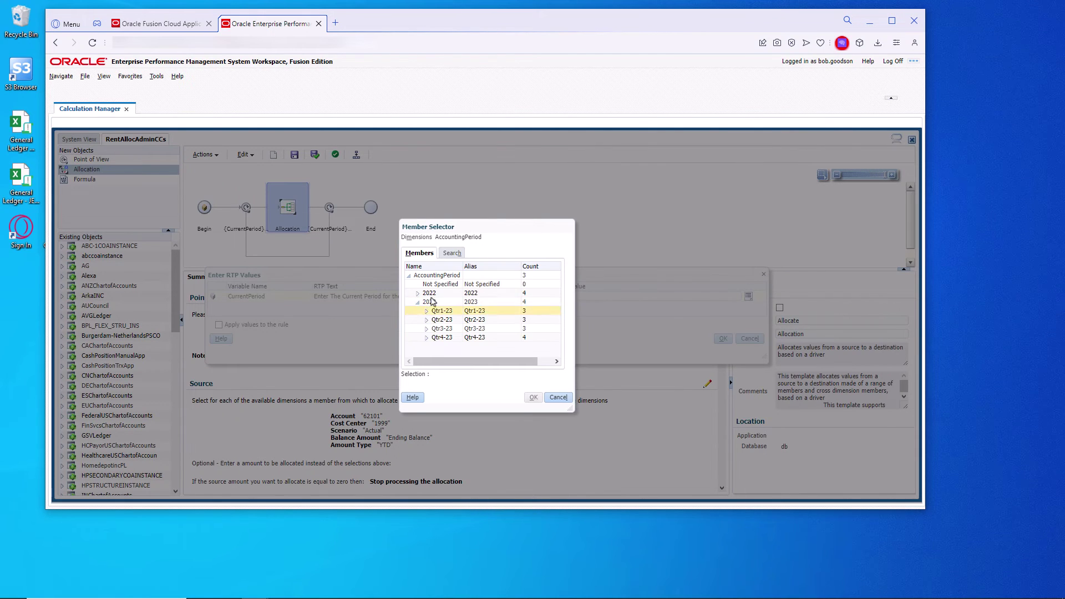
click(417, 303)
click(418, 294)
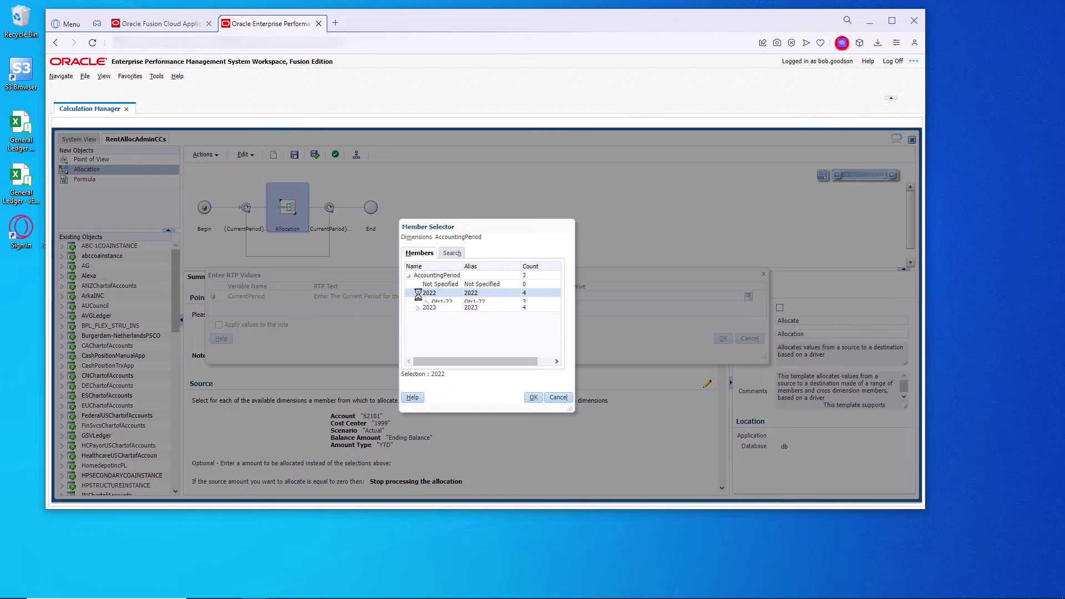
click(426, 302)
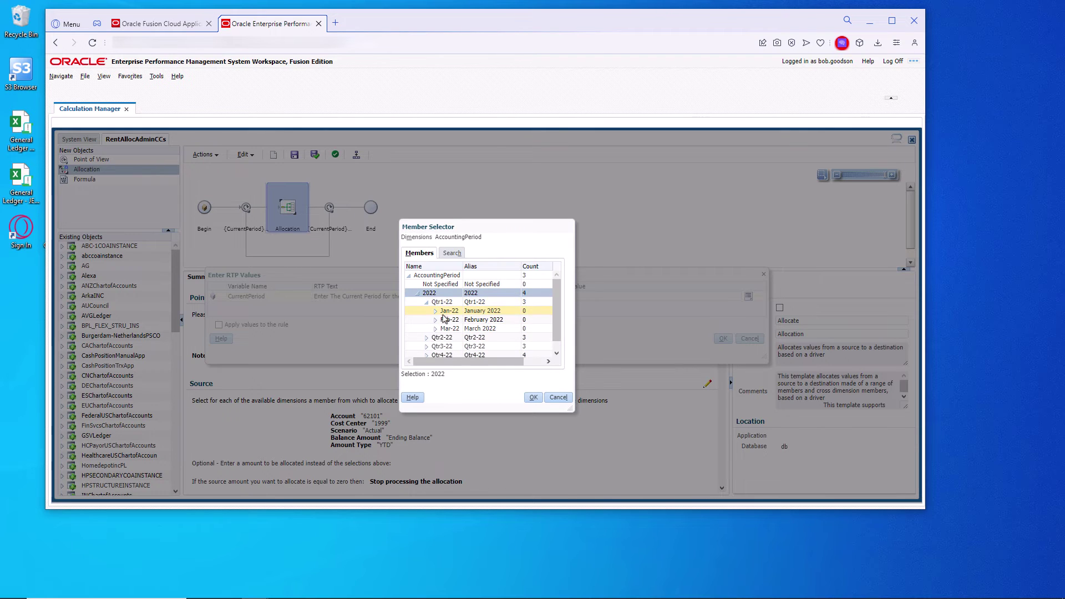
click(533, 396)
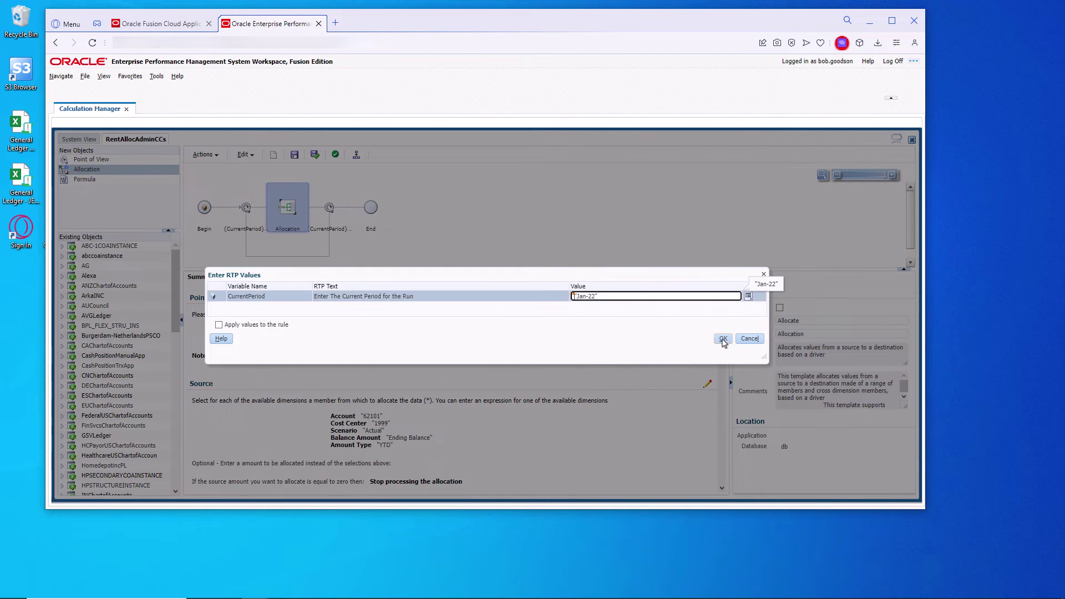
click(723, 339)
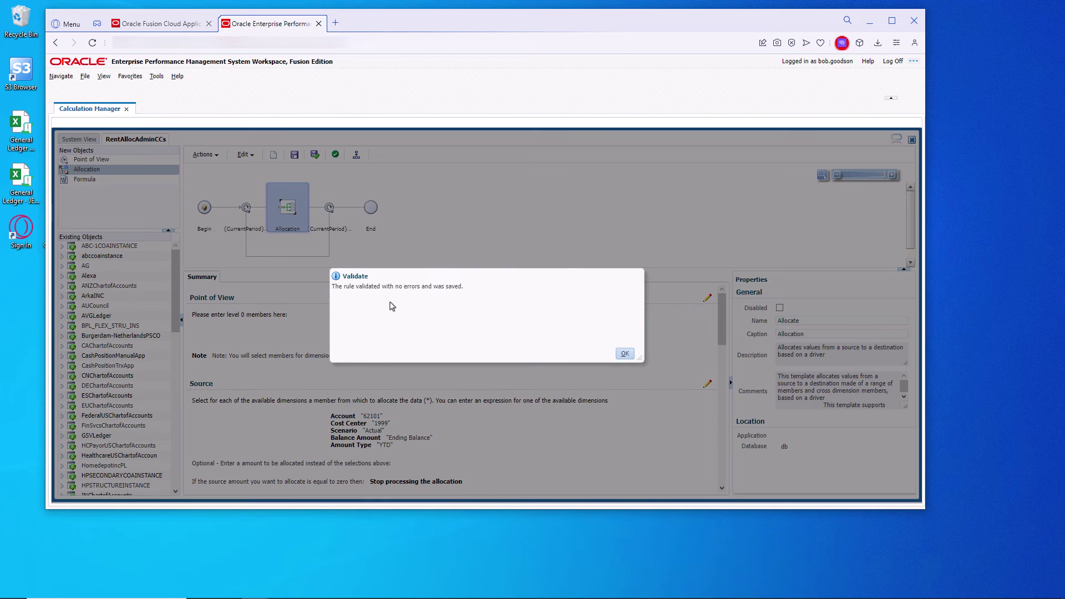
click(624, 354)
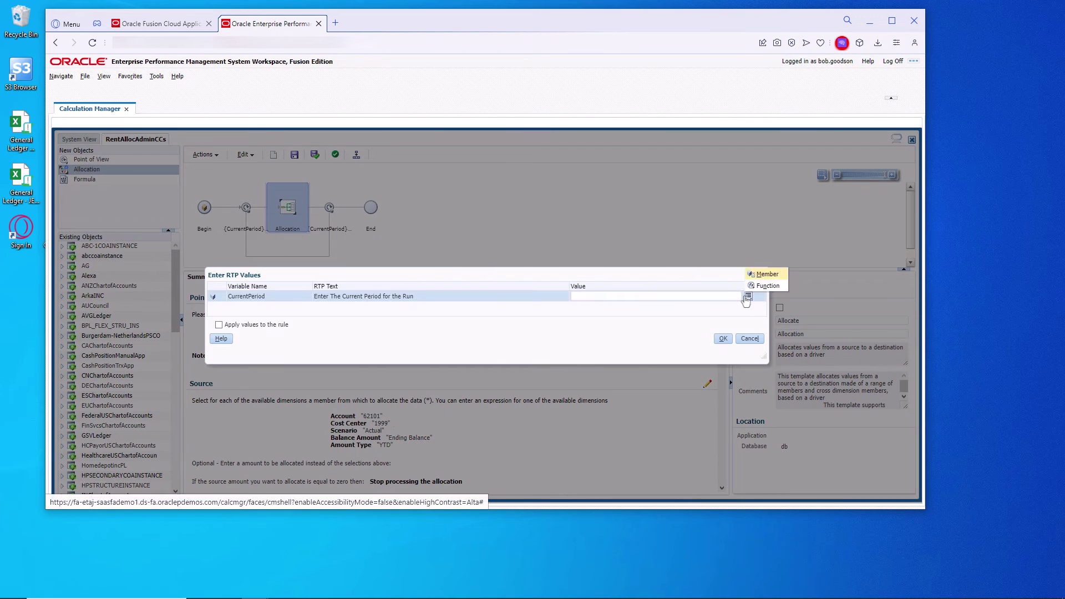
Run validation again with Jan-22 as the current period
click(748, 296)
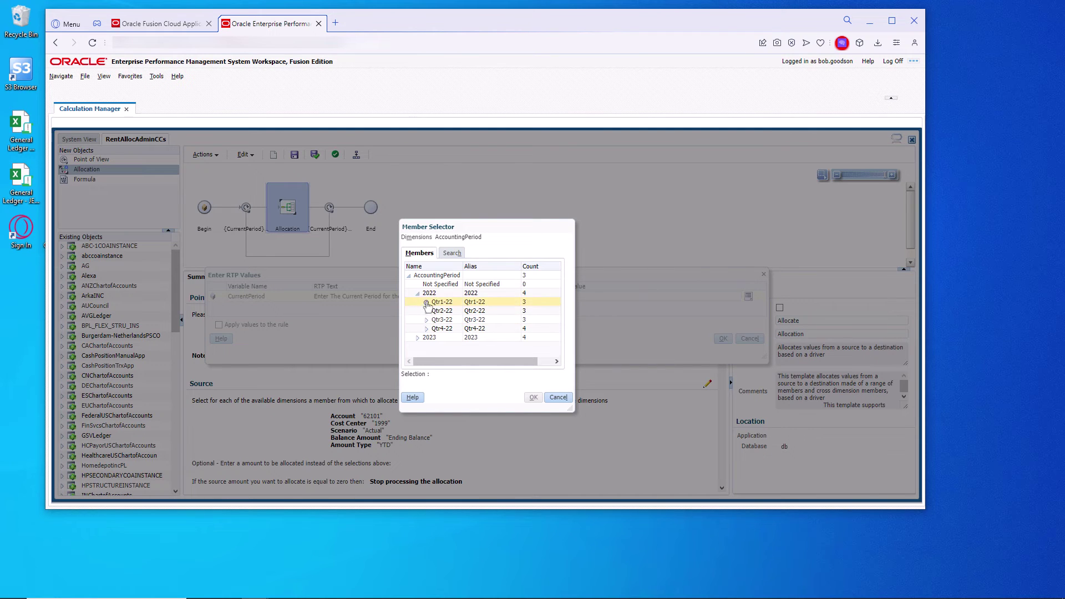
click(534, 397)
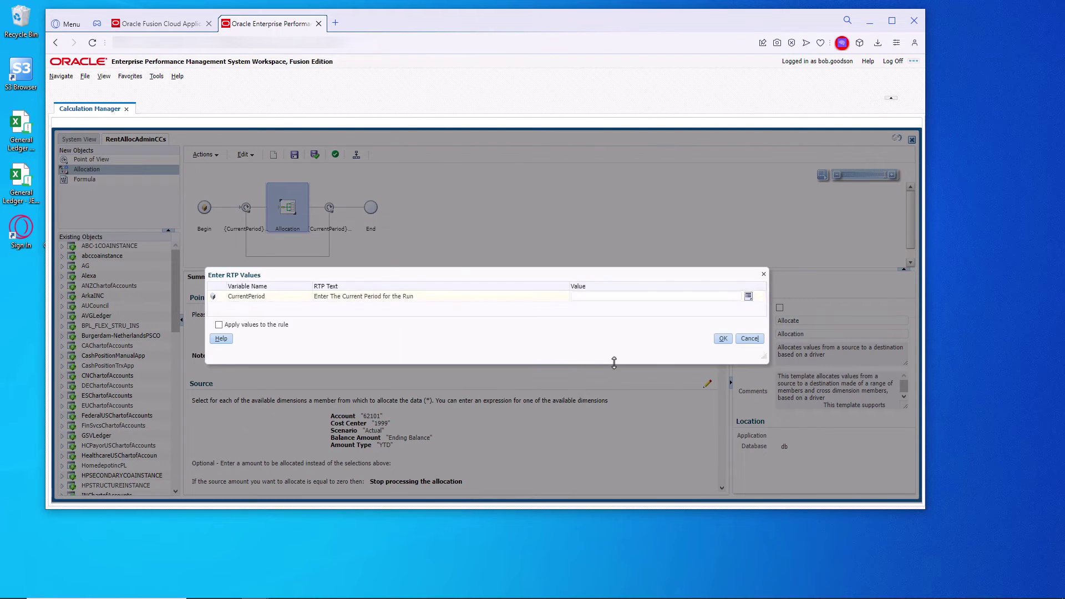
click(722, 338)
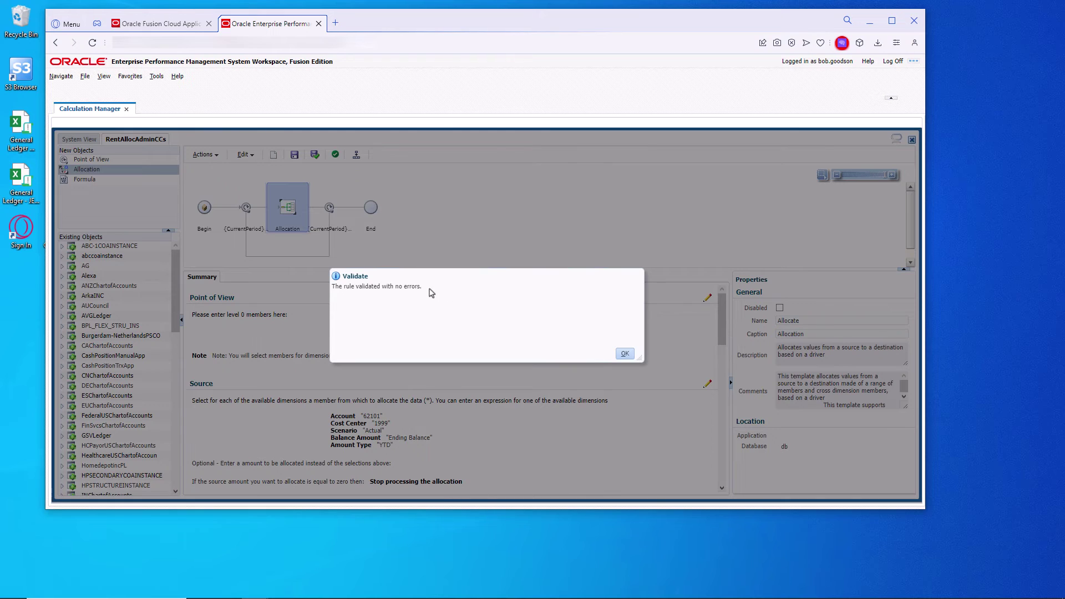
Validate and deploy RentAllocAdminCCs with Jan-22 as the period
click(624, 355)
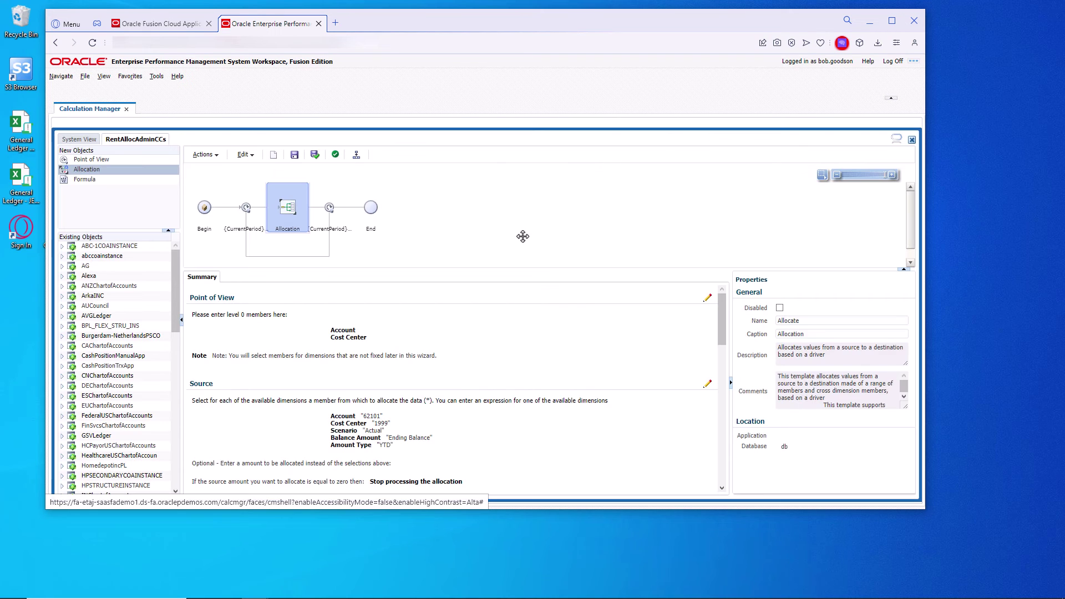
click(356, 156)
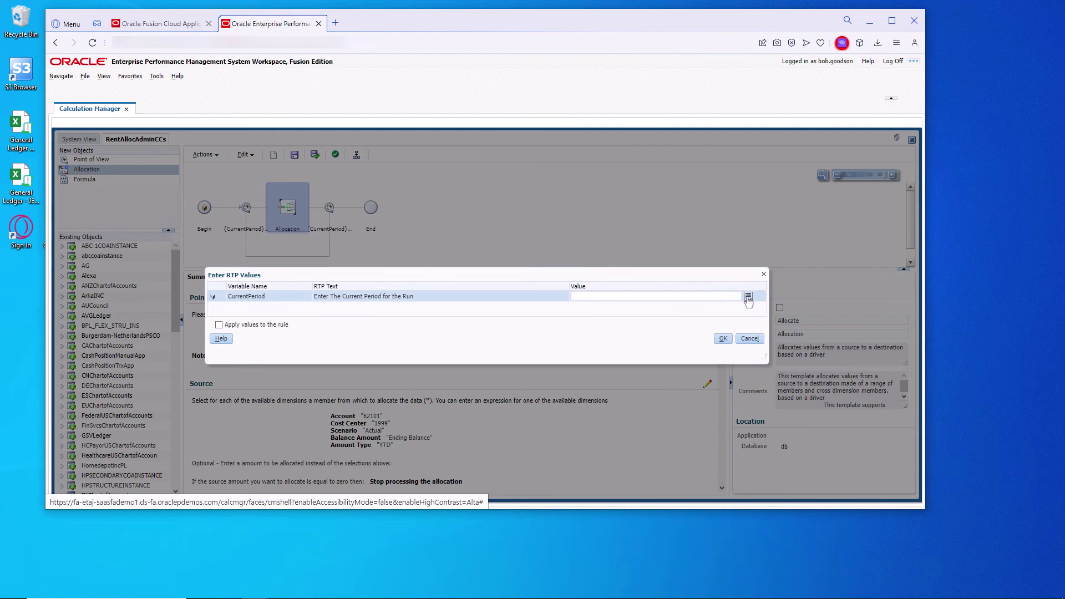
click(748, 296)
click(767, 274)
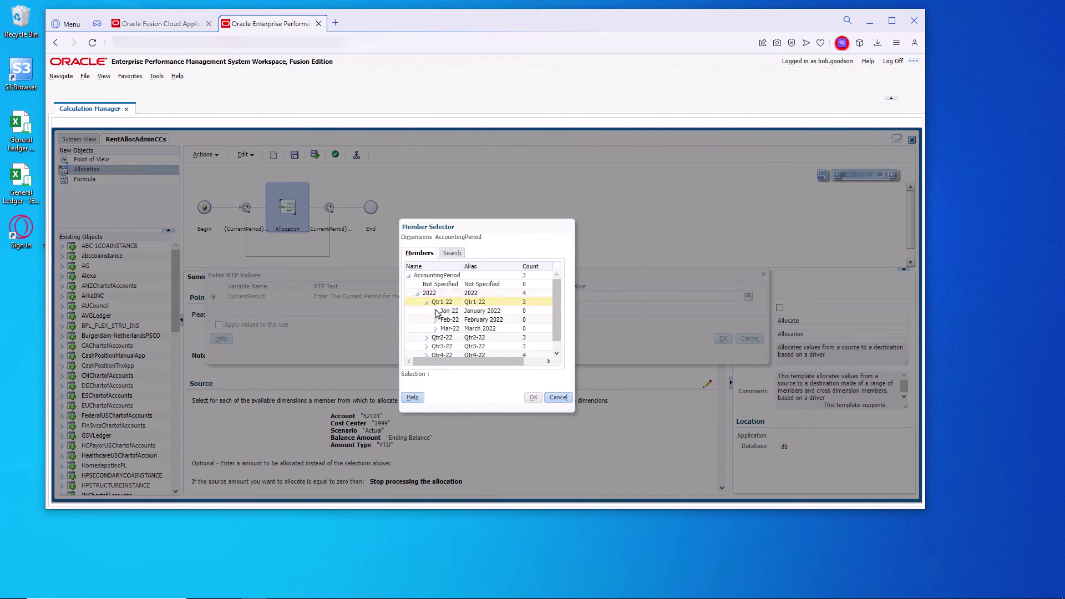
click(499, 310)
click(533, 397)
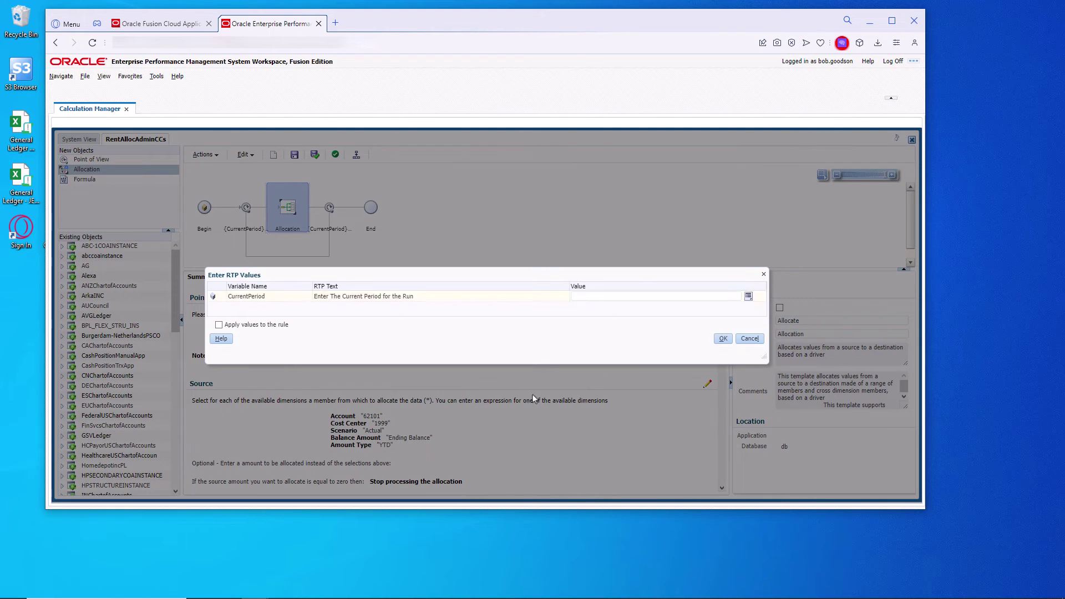
click(722, 338)
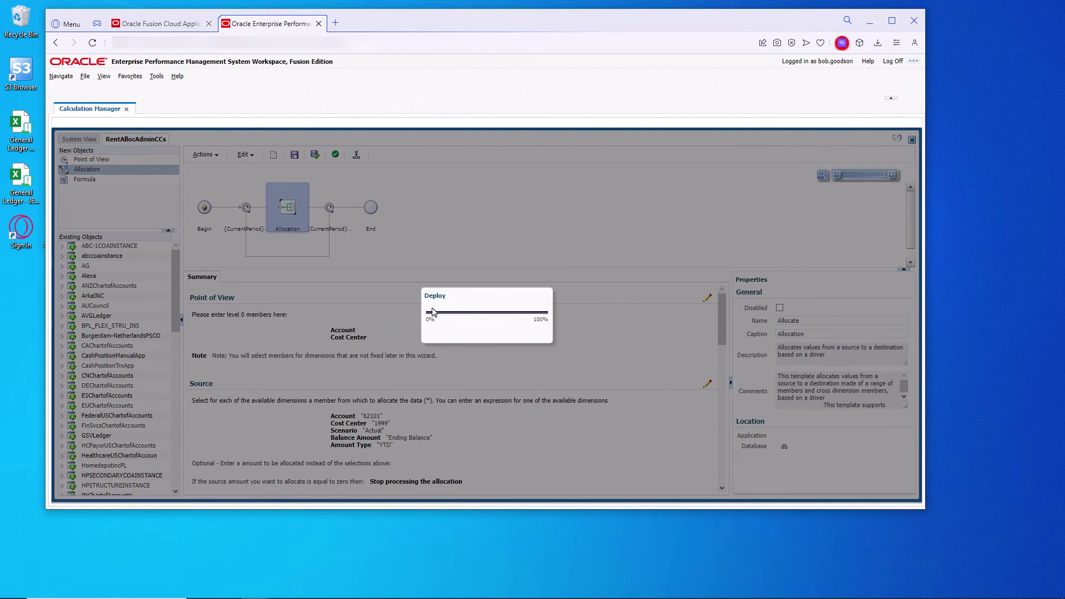
click(625, 353)
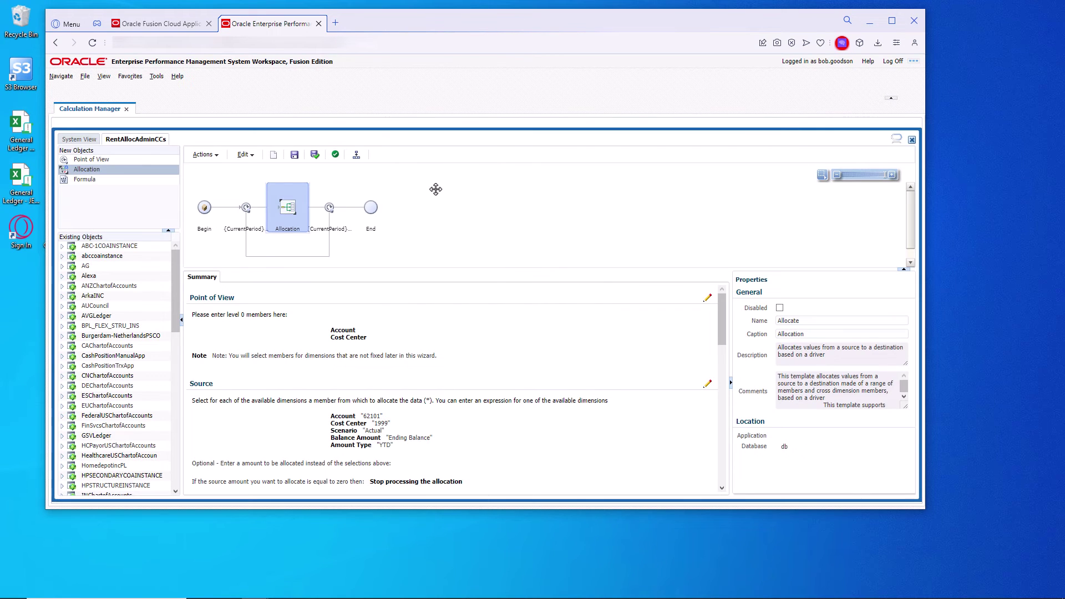
Save the deployed rule and close the Calculation Manager page
click(319, 24)
click(581, 101)
click(297, 156)
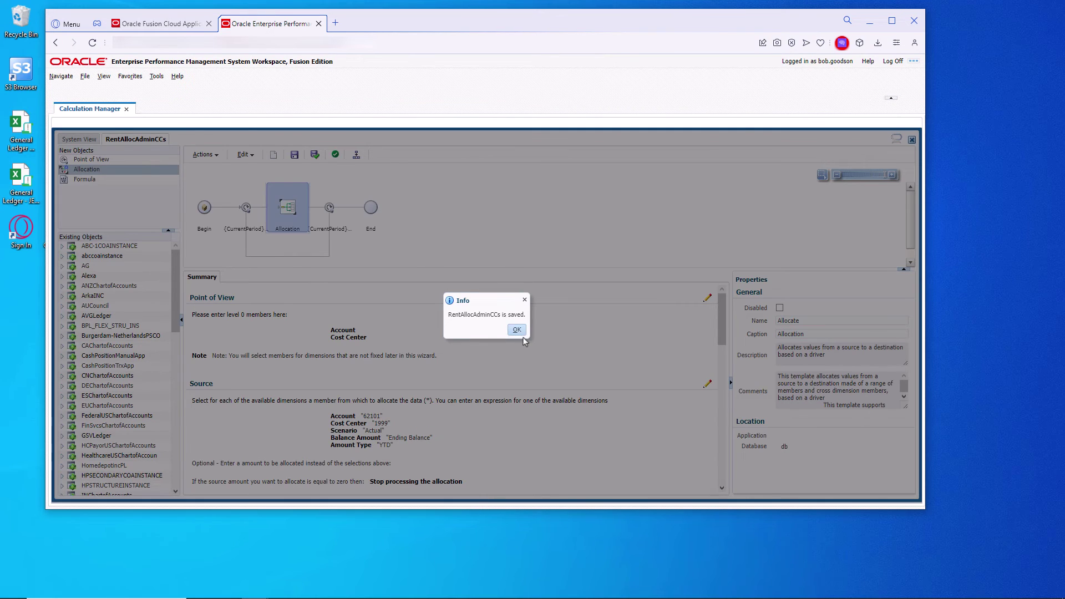
click(516, 331)
click(318, 24)
Leave the EPM workspace and submit Generate General Ledger Allocations for RENTALLOCADMINCCS, period Jan-22
click(533, 117)
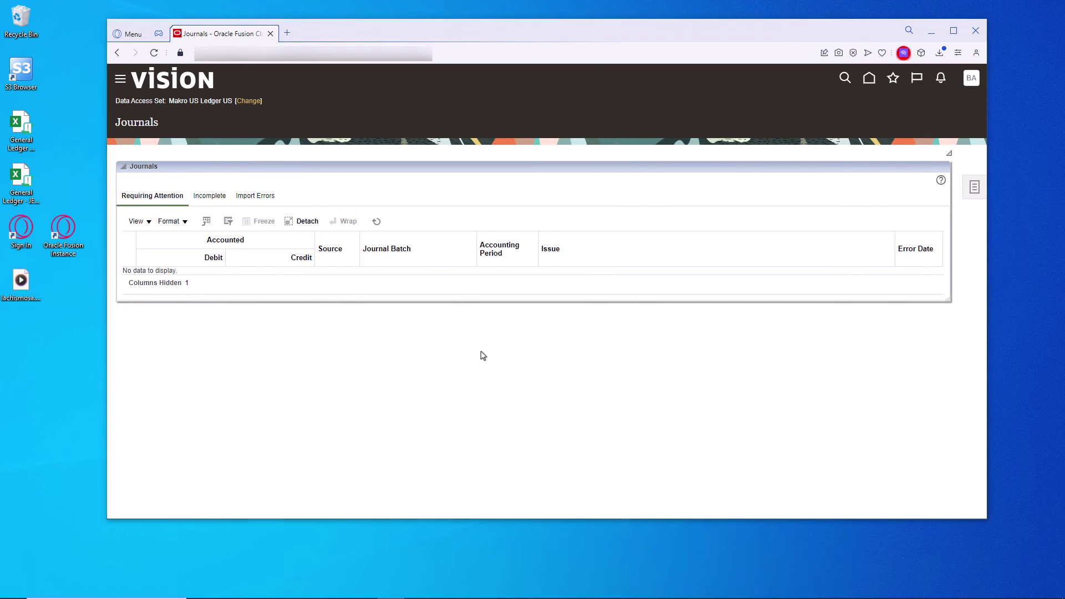
click(974, 188)
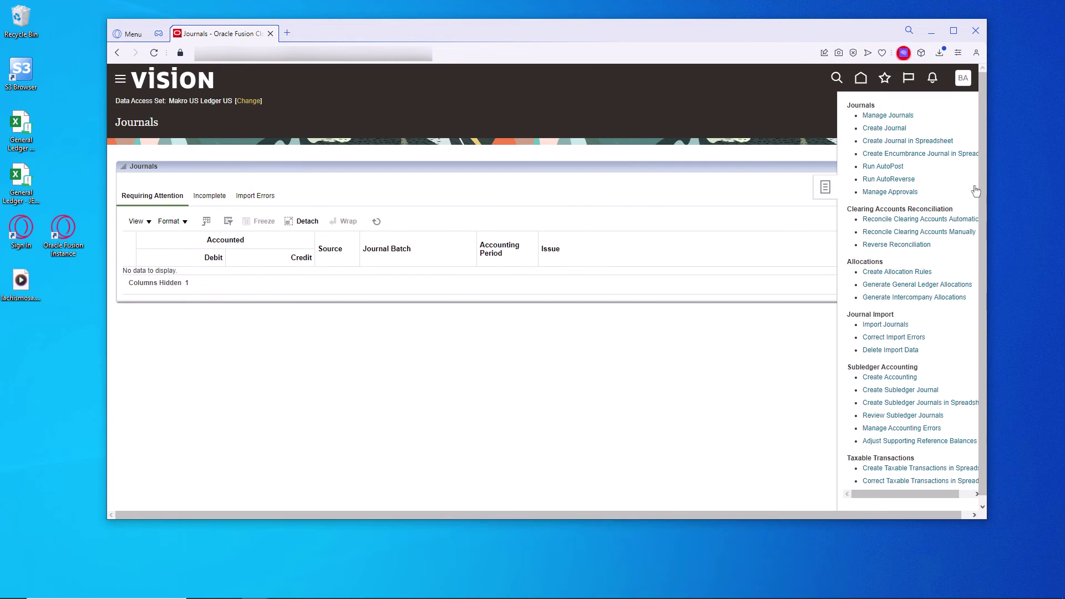
click(959, 284)
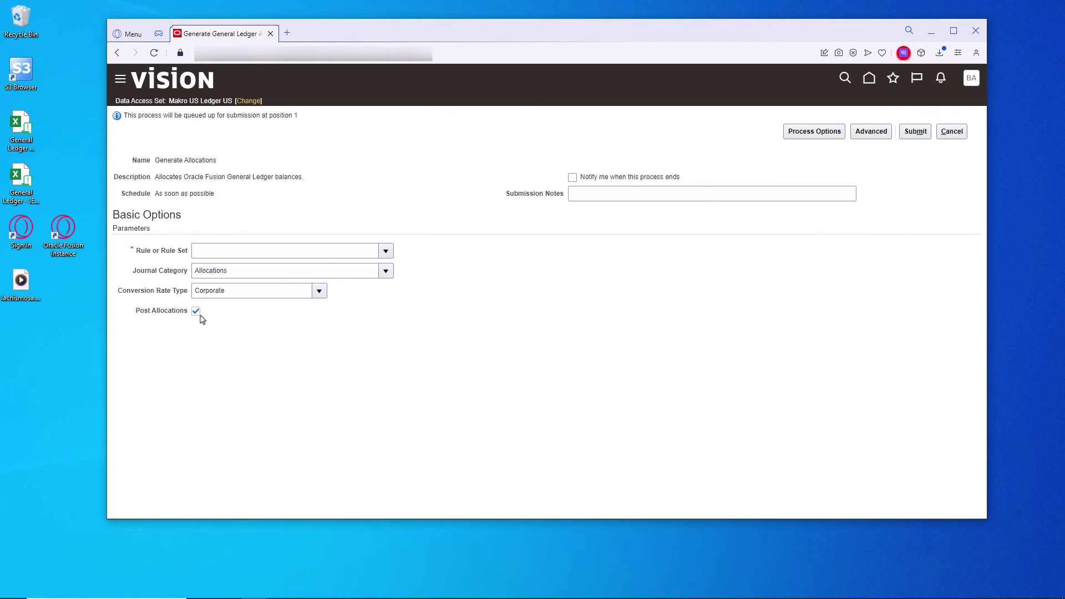
click(268, 272)
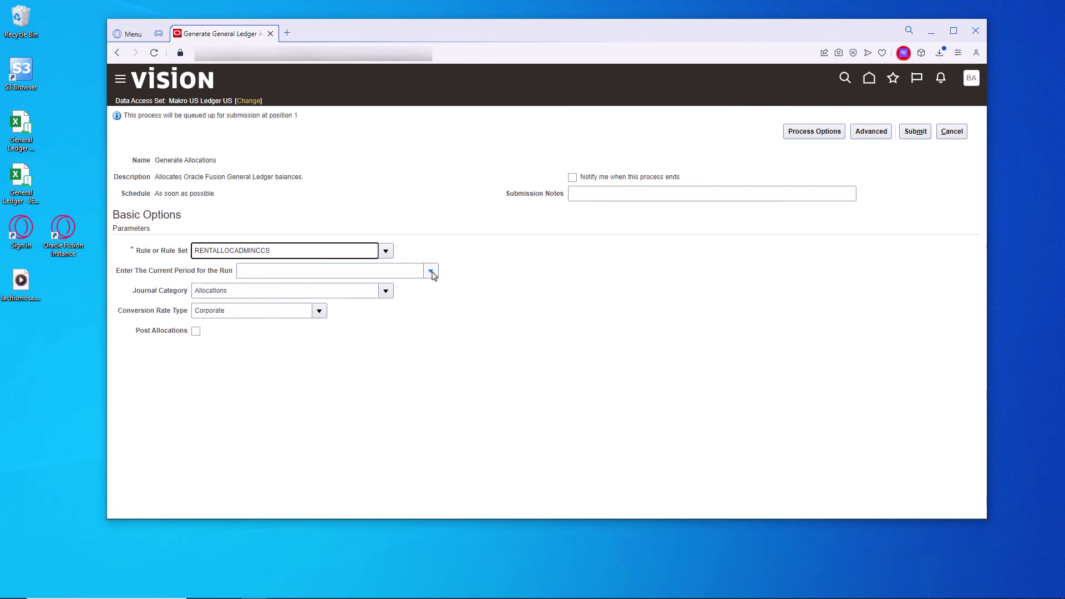
click(430, 272)
click(278, 337)
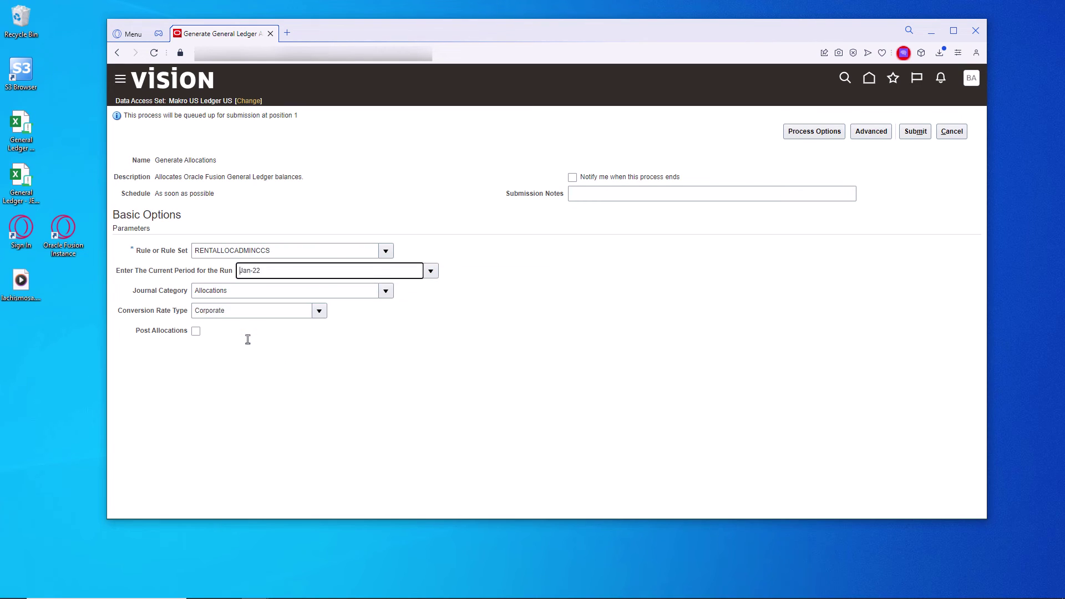
click(421, 369)
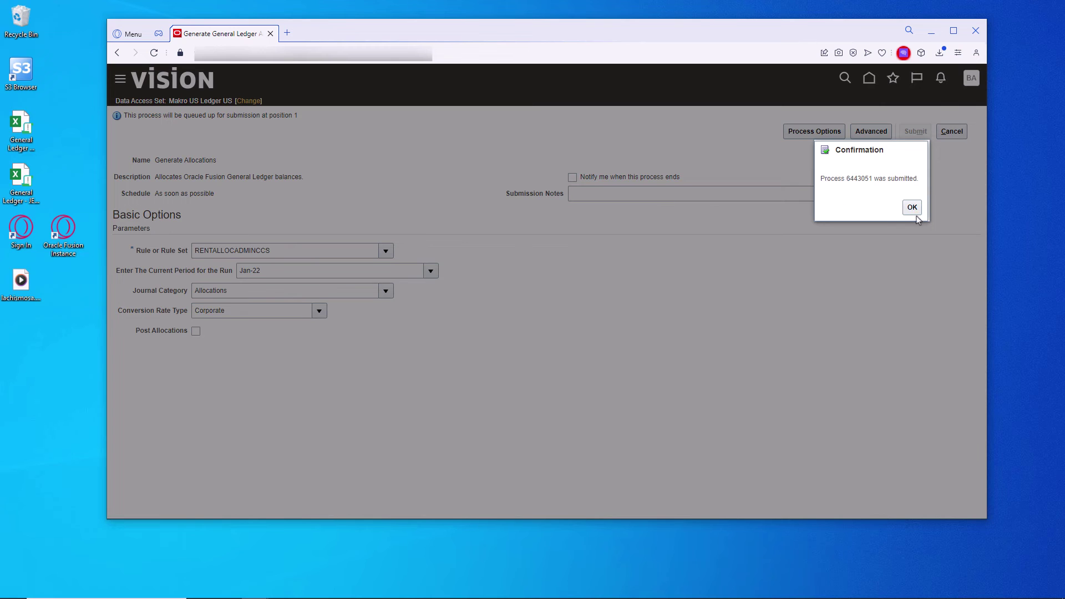
click(912, 208)
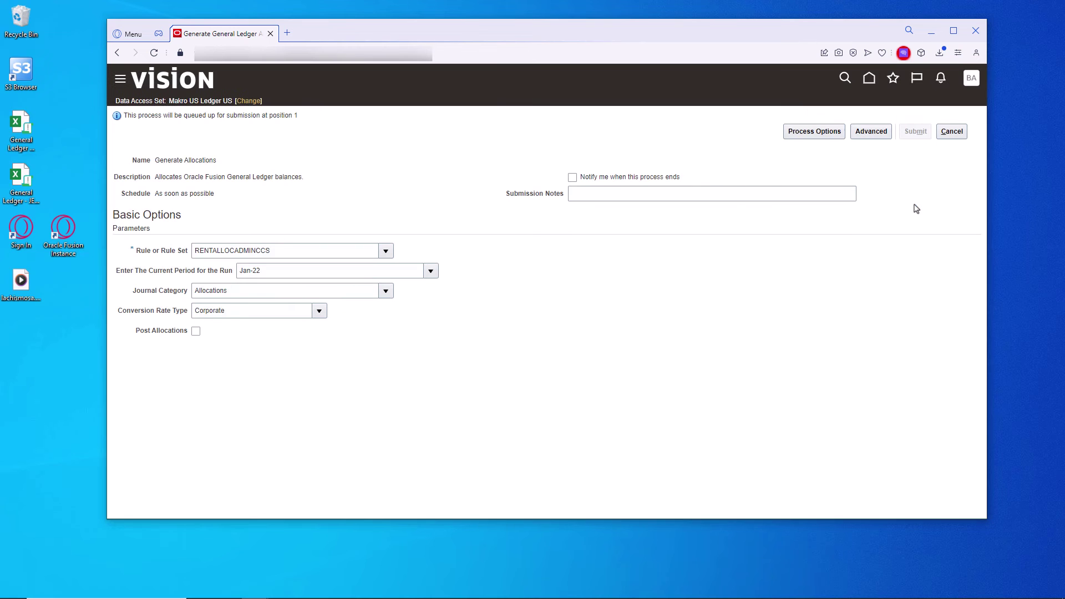
Confirm in Scheduled Processes that Allocate General Ledger Balances succeeded, then return Home
click(119, 81)
scroll(222, 288, down, 5)
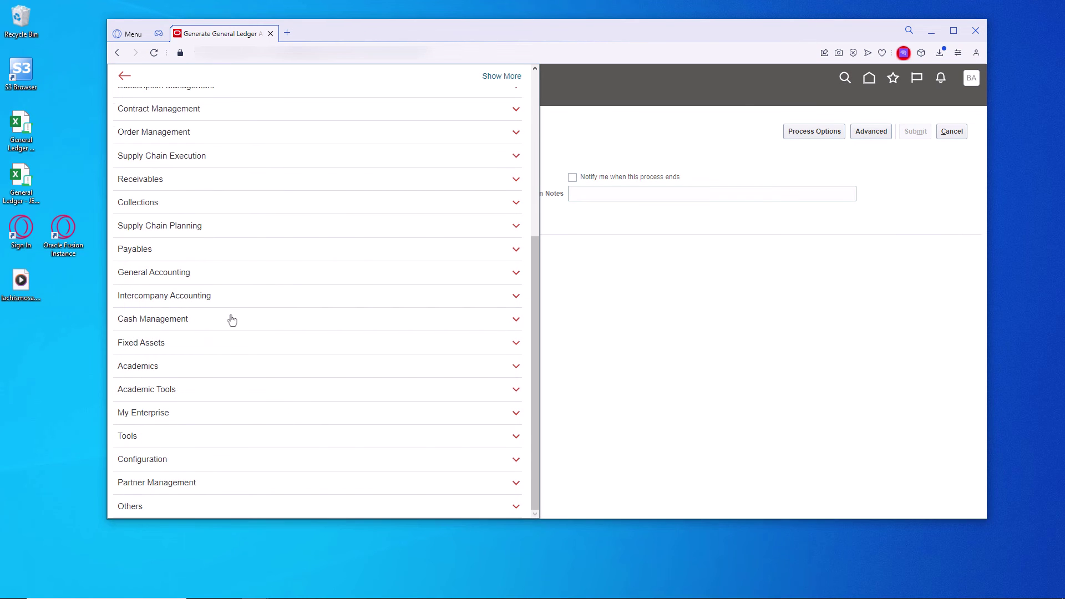
click(133, 437)
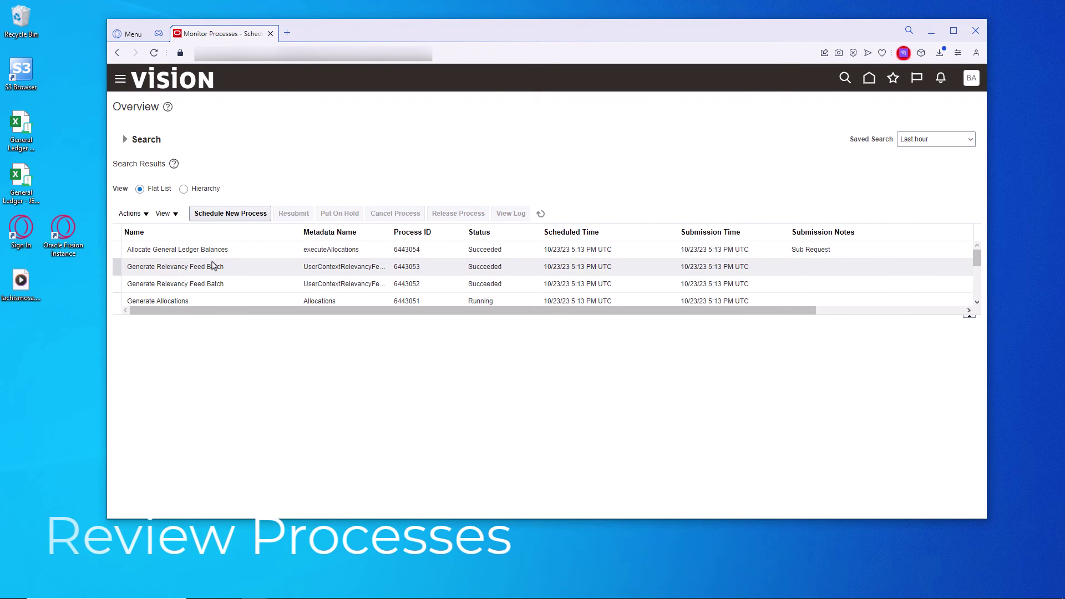
click(540, 214)
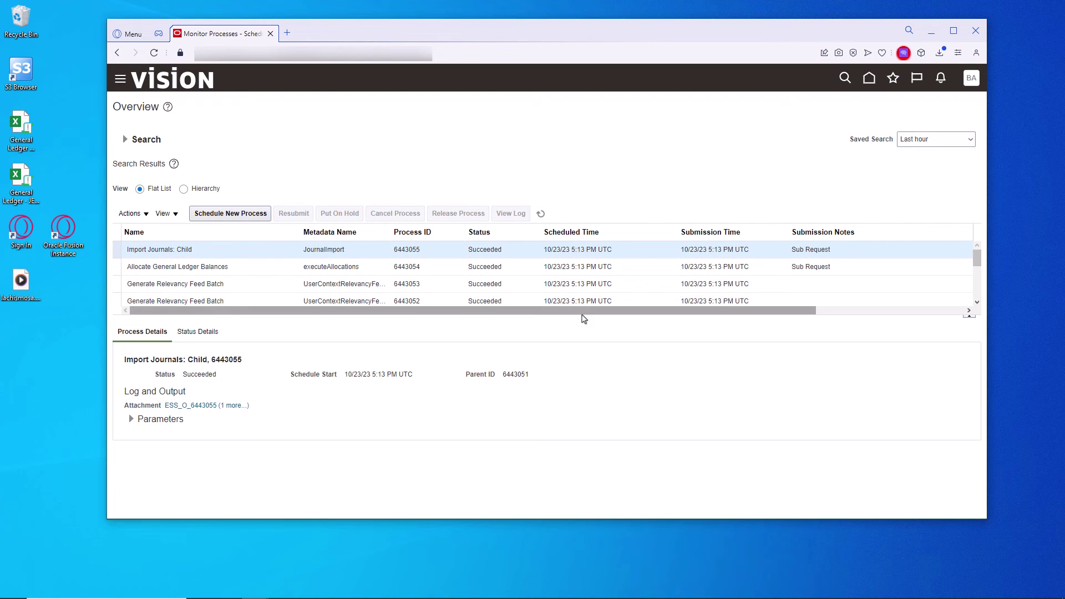
drag(580, 320, 580, 410)
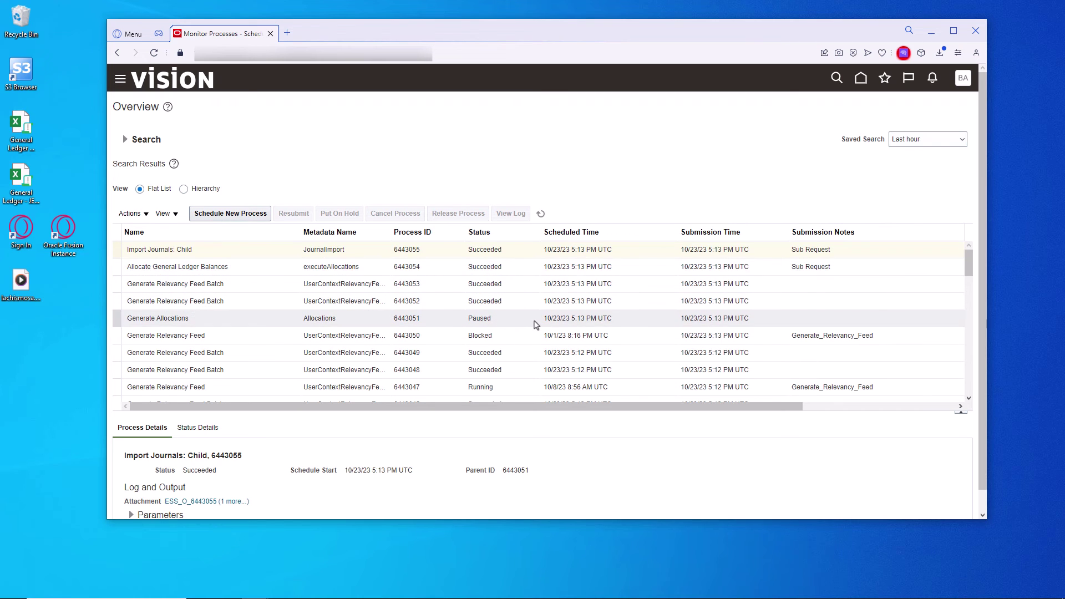
click(541, 214)
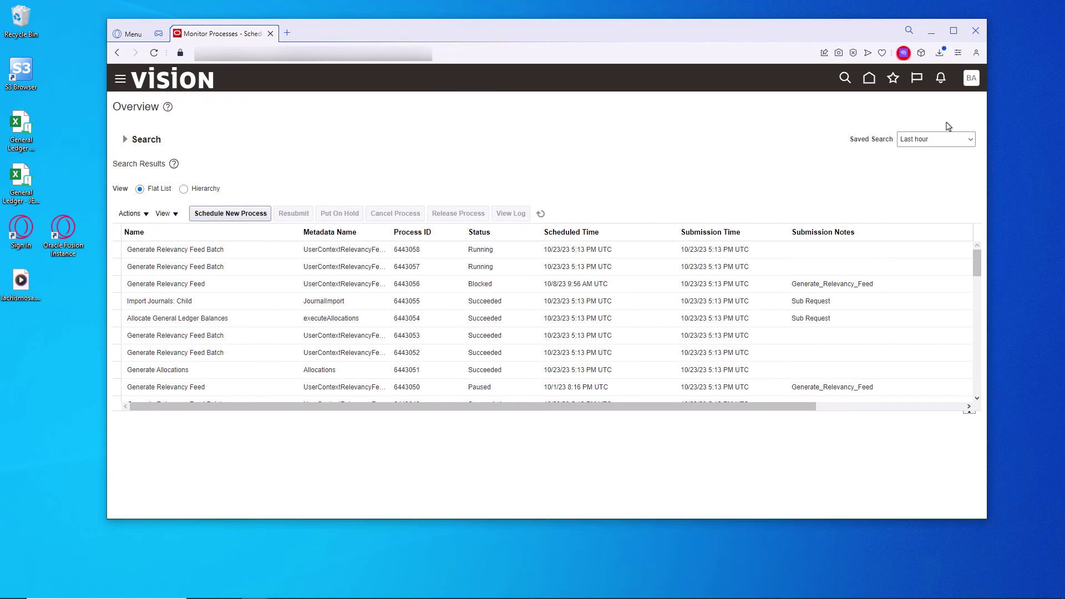
click(868, 77)
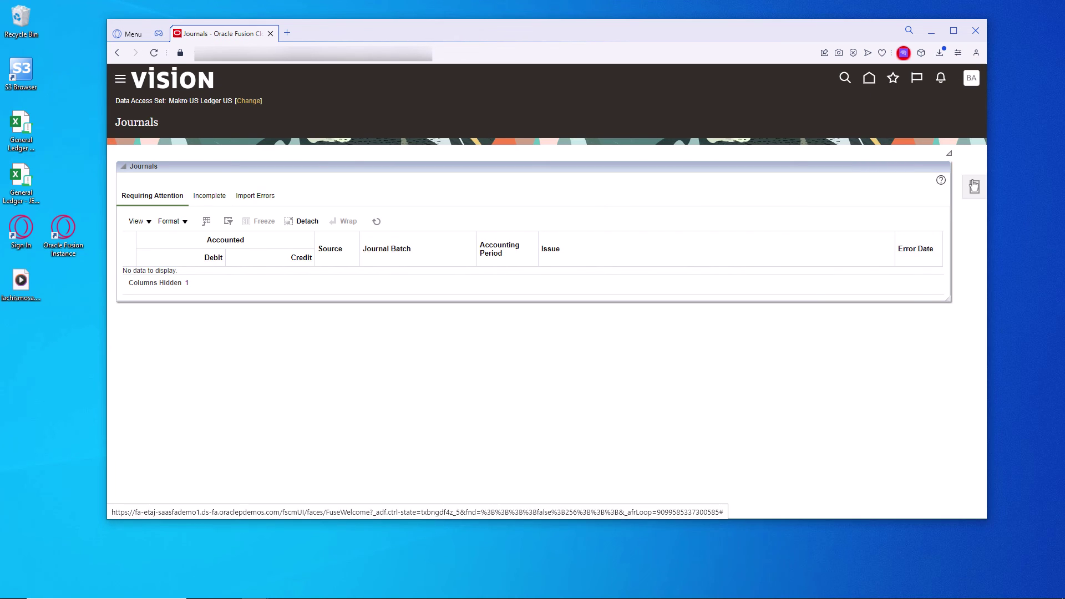
Open the RENTALLOCADMINCCS allocation journal in Manage Journals and review its 100,000 lines
click(973, 186)
click(907, 115)
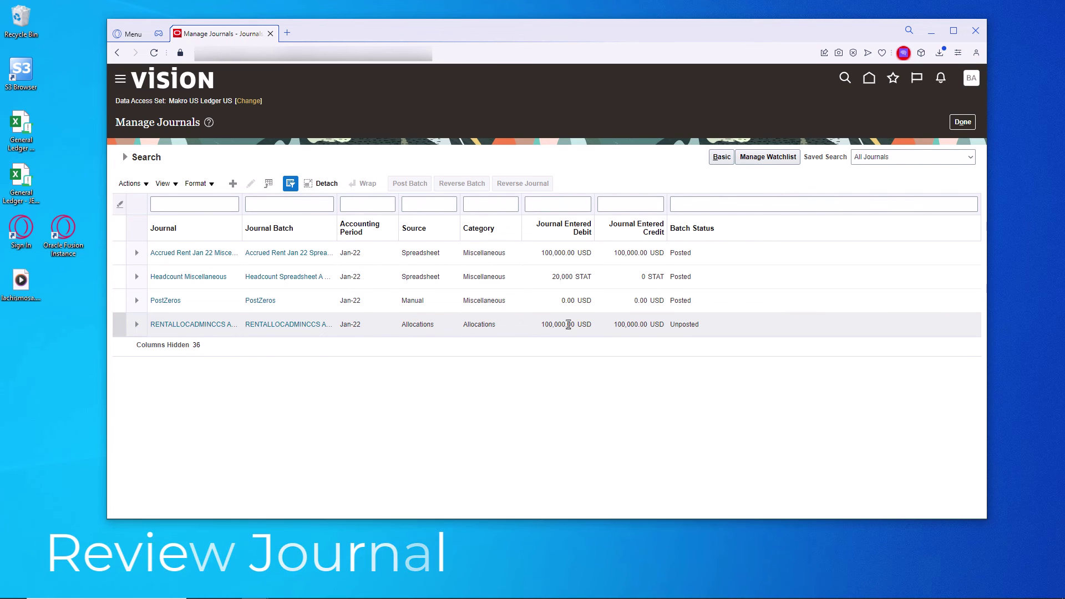
click(208, 324)
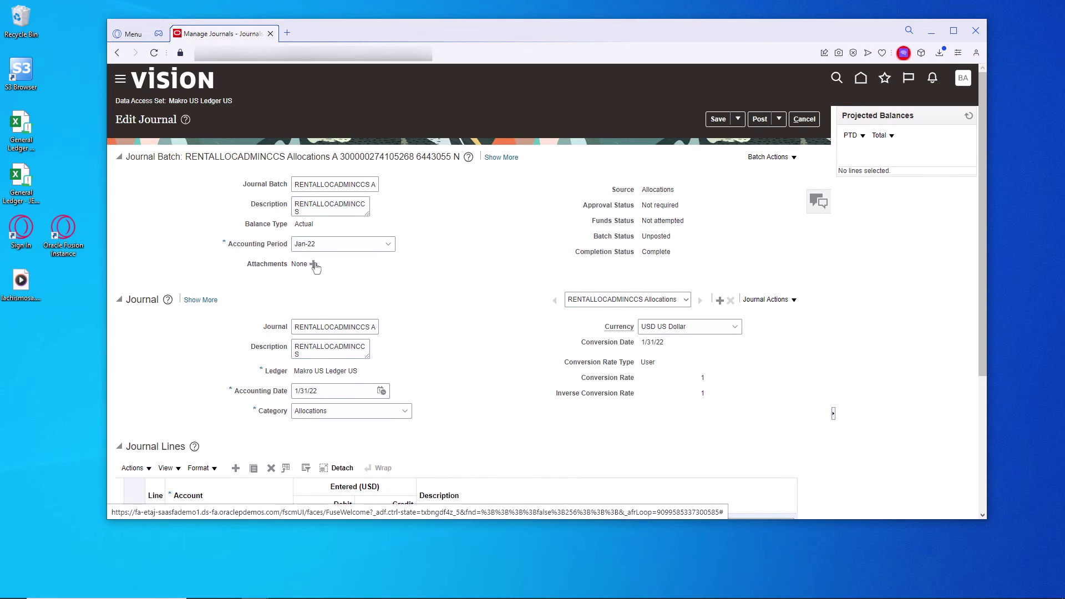
scroll(659, 358, down, 4)
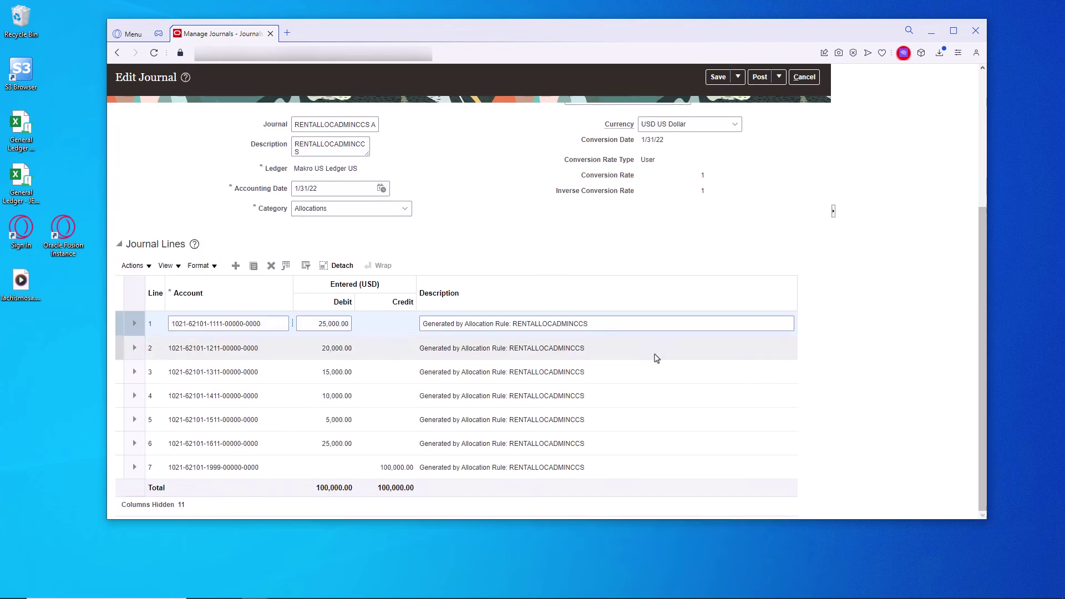
click(164, 474)
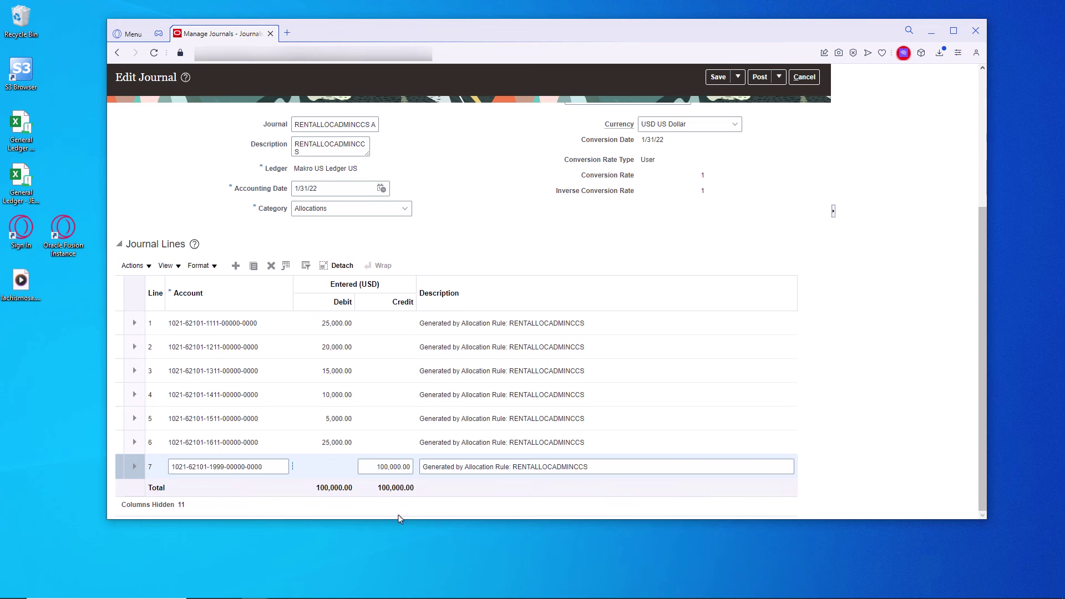
scroll(774, 251, up, 5)
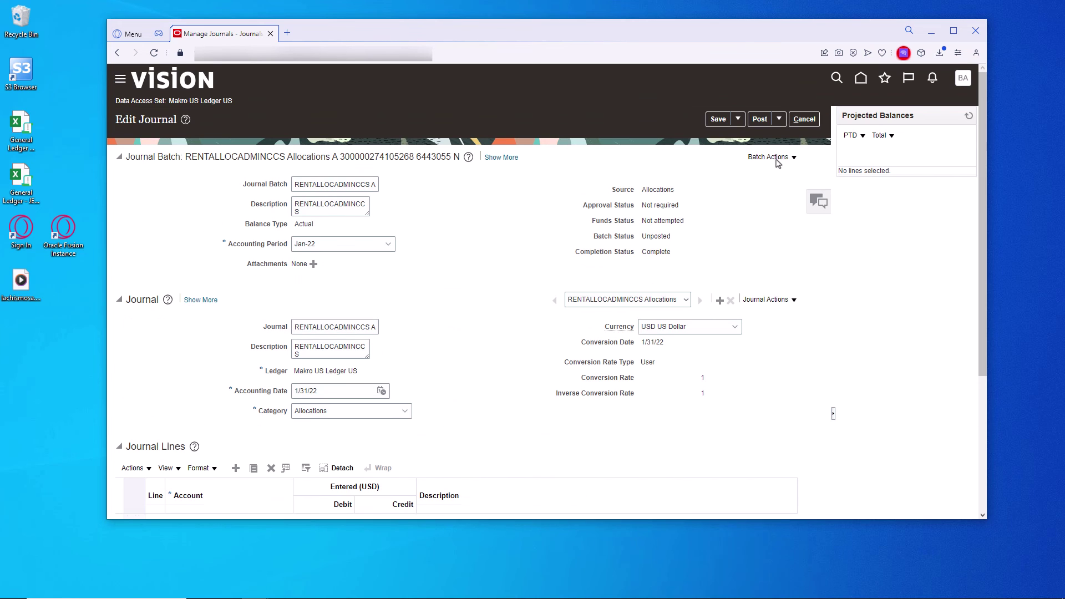
Post the Jan-22 allocation journal and return to the journal search
click(760, 118)
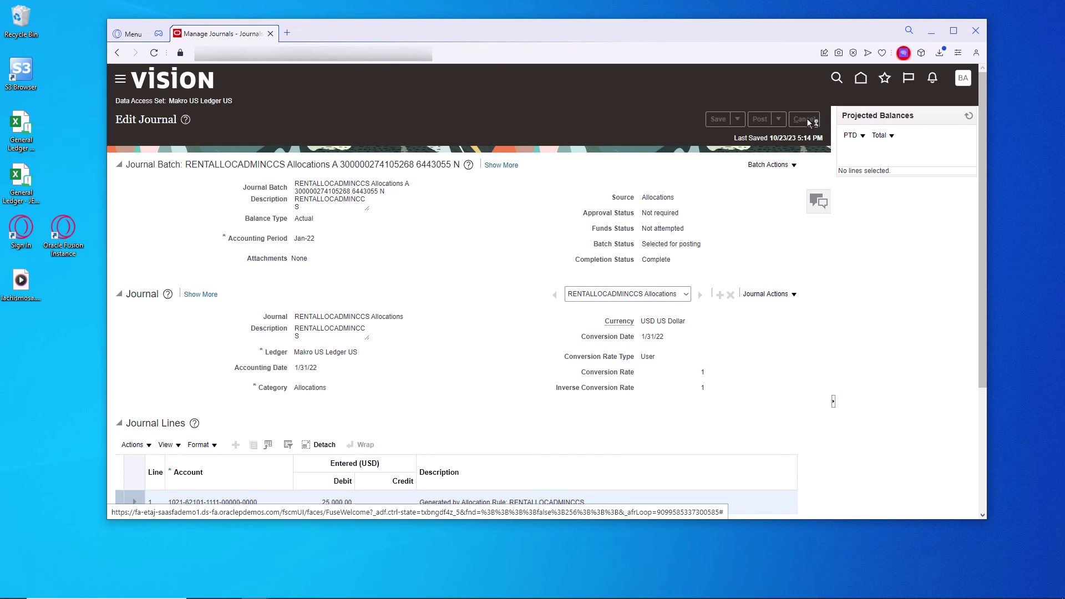
click(805, 119)
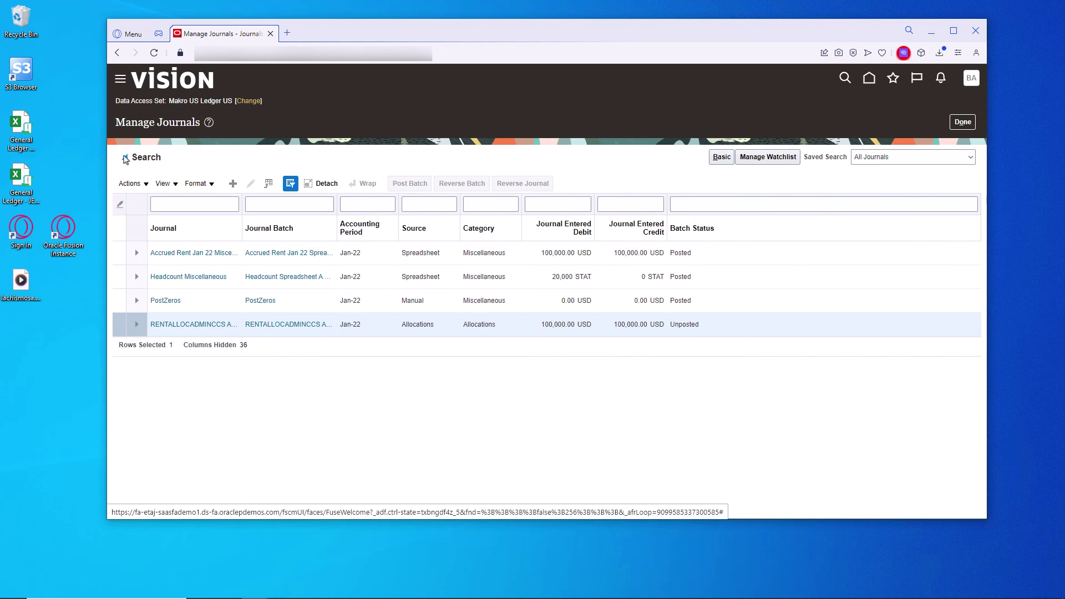
click(125, 157)
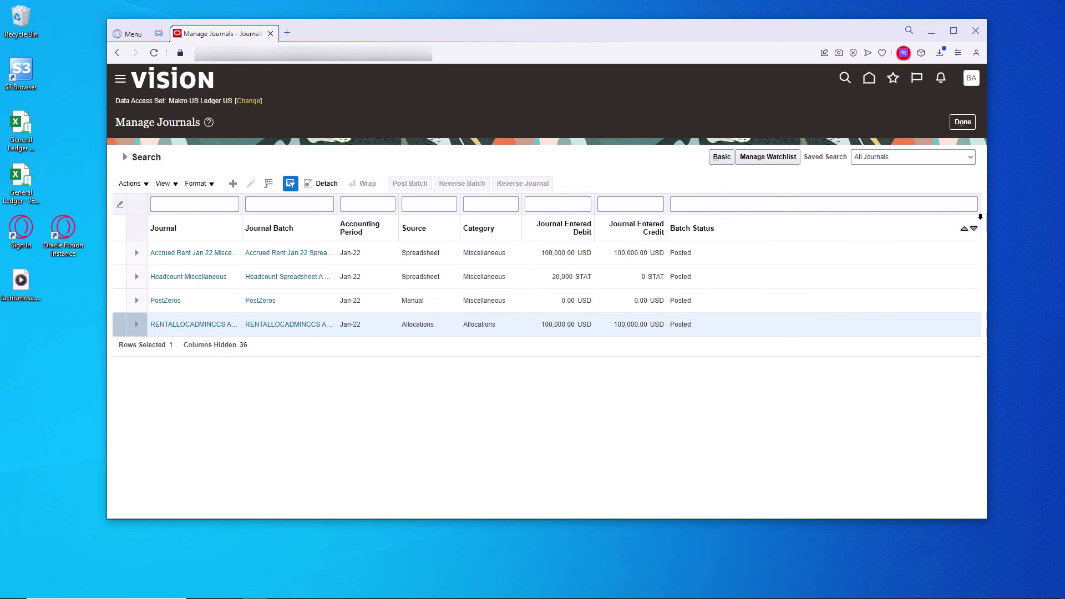
Open Inquire and Analyze Balances from the General Accounting Dashboard
click(869, 79)
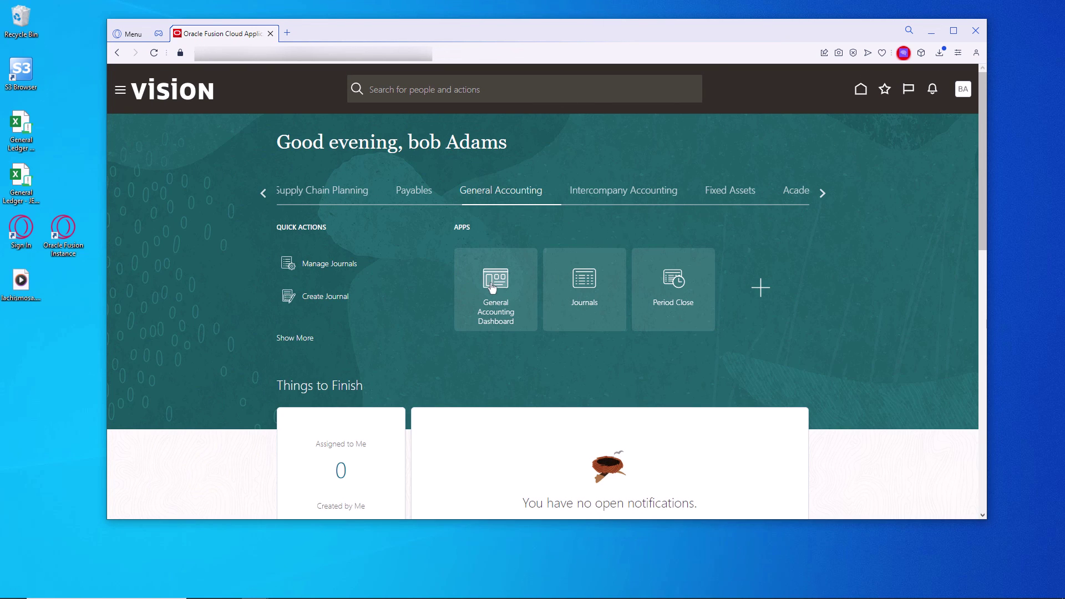
click(496, 285)
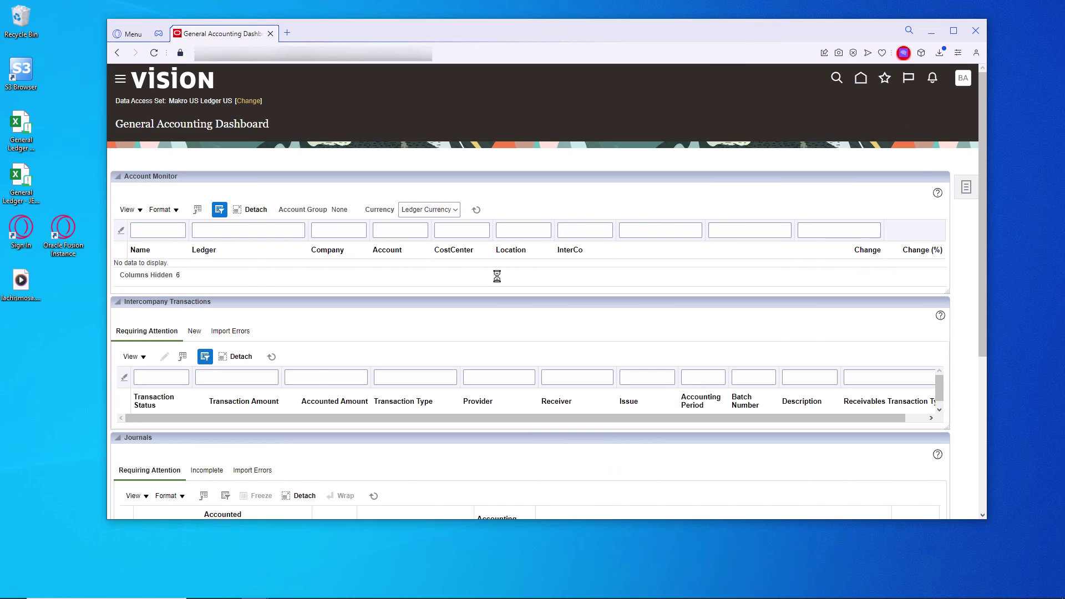
click(967, 189)
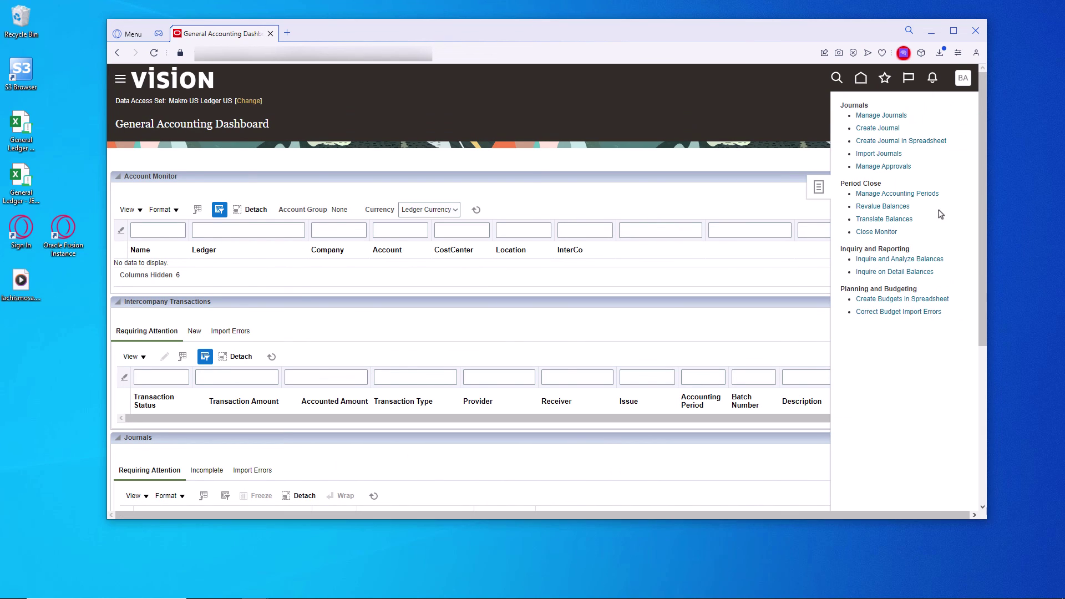
click(915, 261)
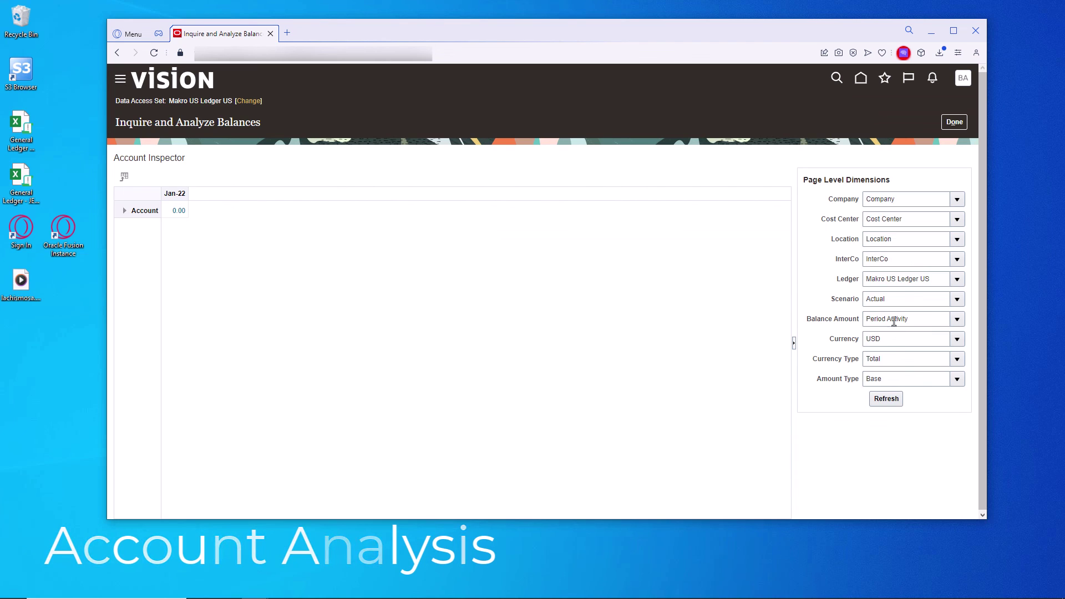
Drill Account 60000 > 62000 > 62101 to see 100,000 rent across cost centers, 1999 zeroed
click(125, 213)
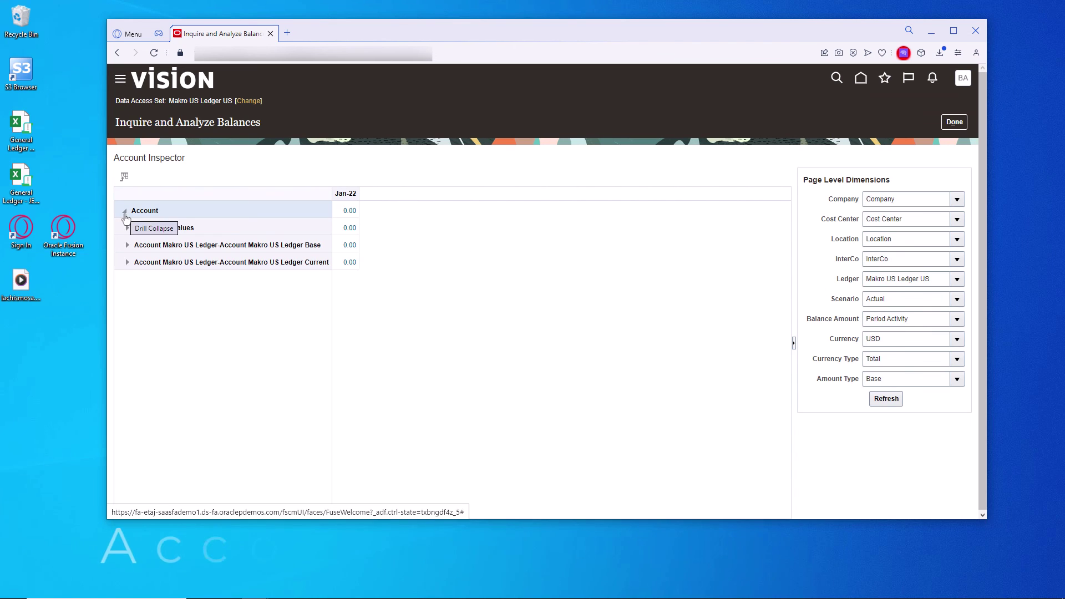
click(128, 263)
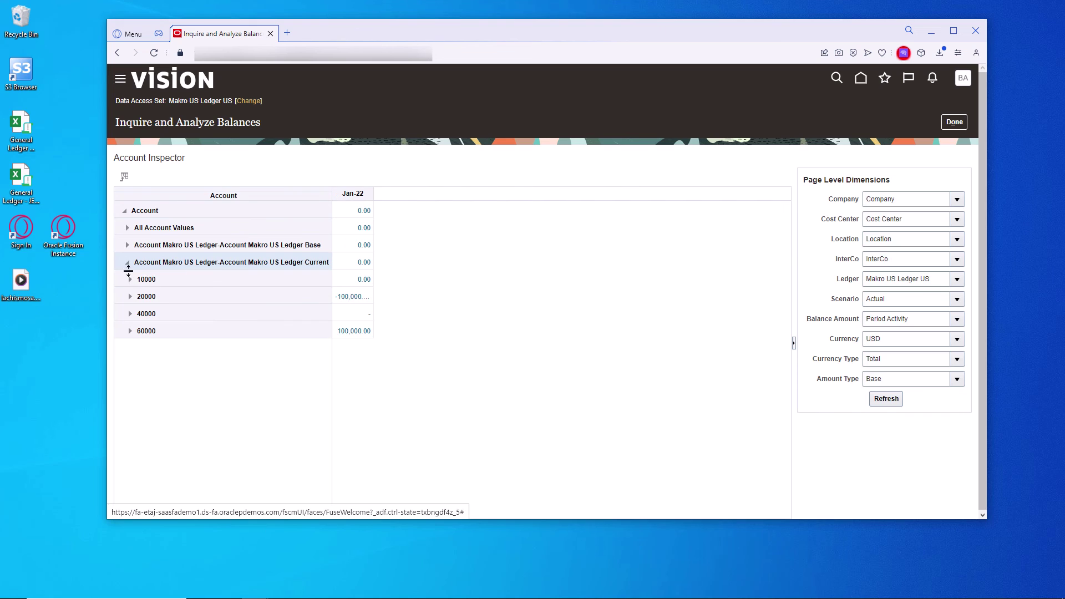
click(130, 331)
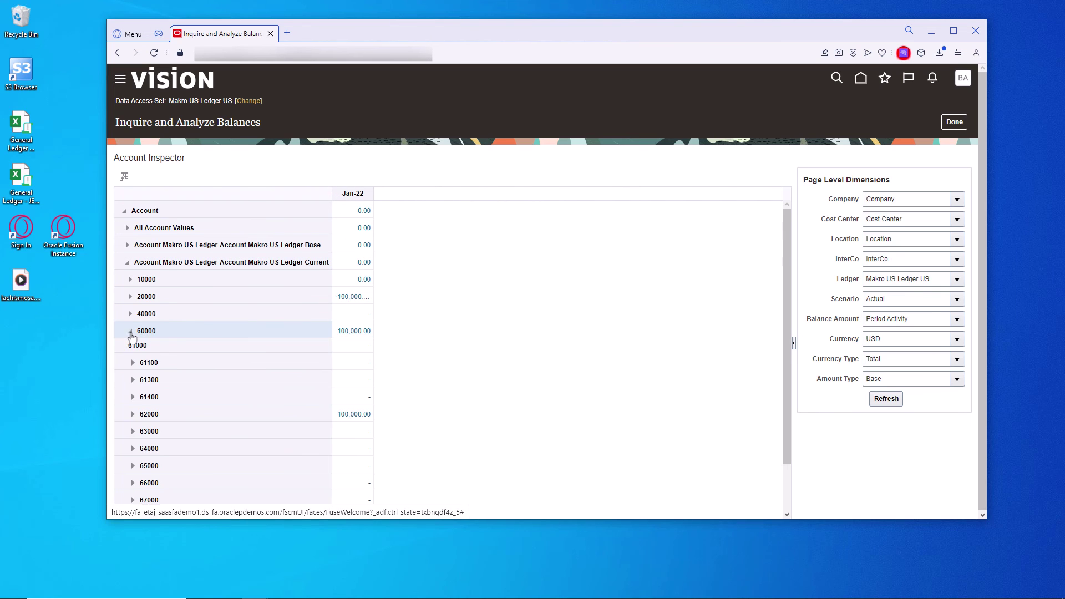
click(133, 415)
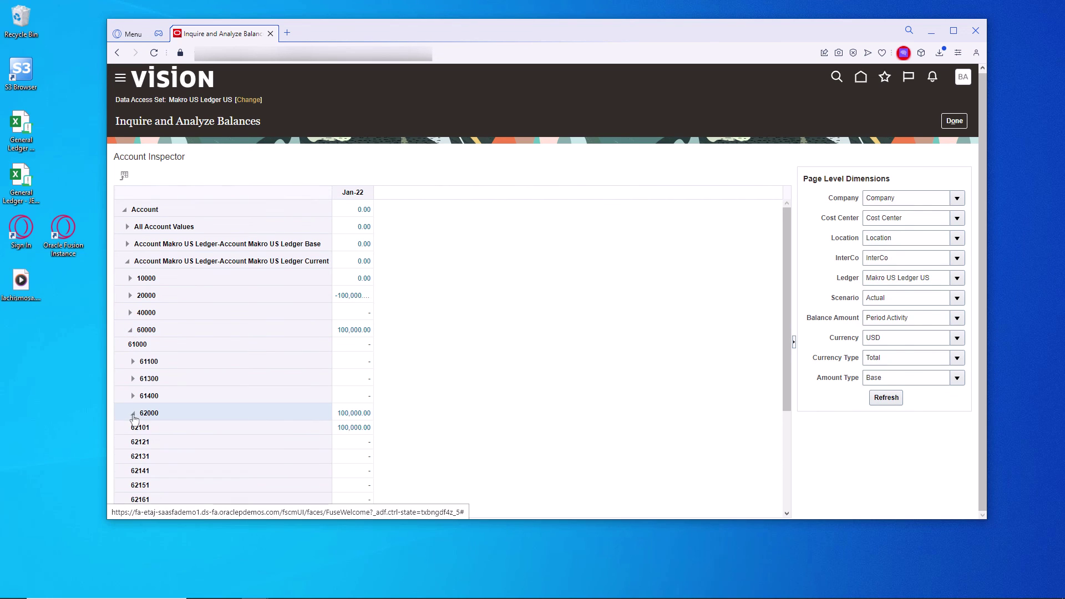
click(355, 428)
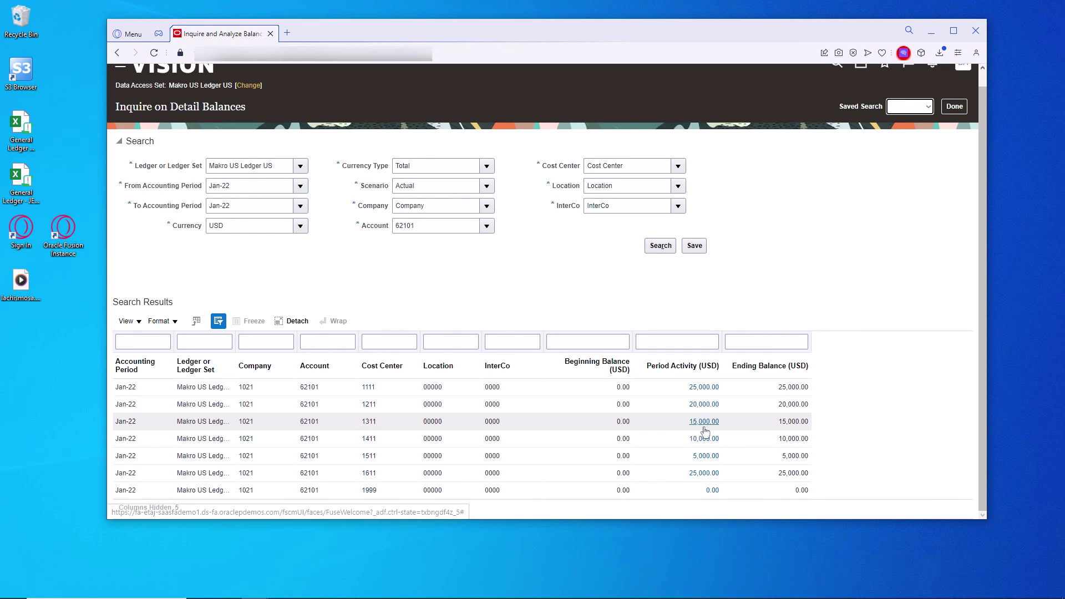
click(482, 489)
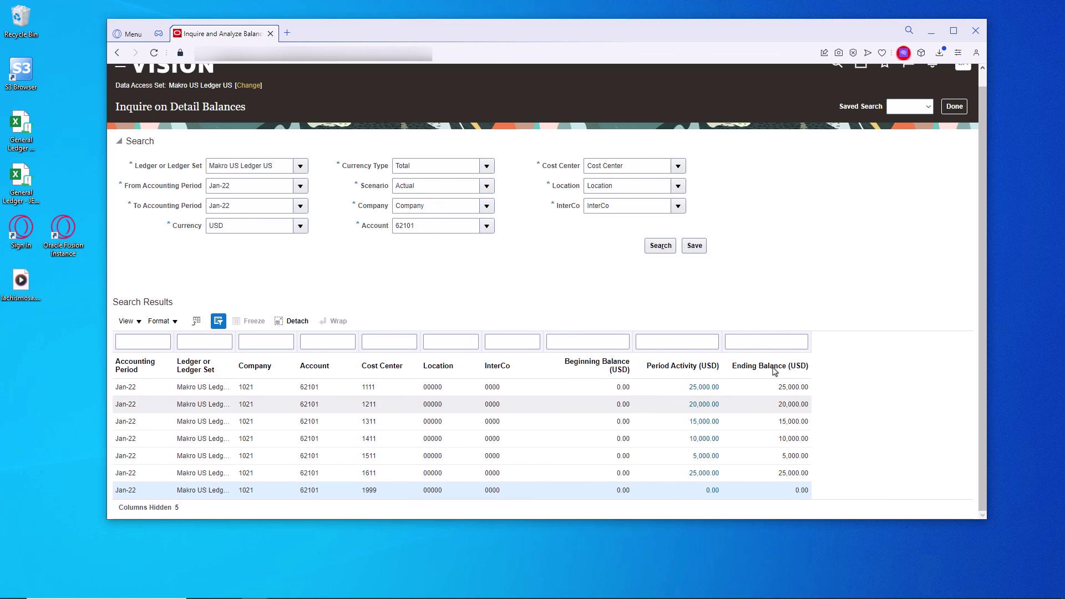
click(954, 107)
Close Inquire and Analyze Balances with Done
click(954, 123)
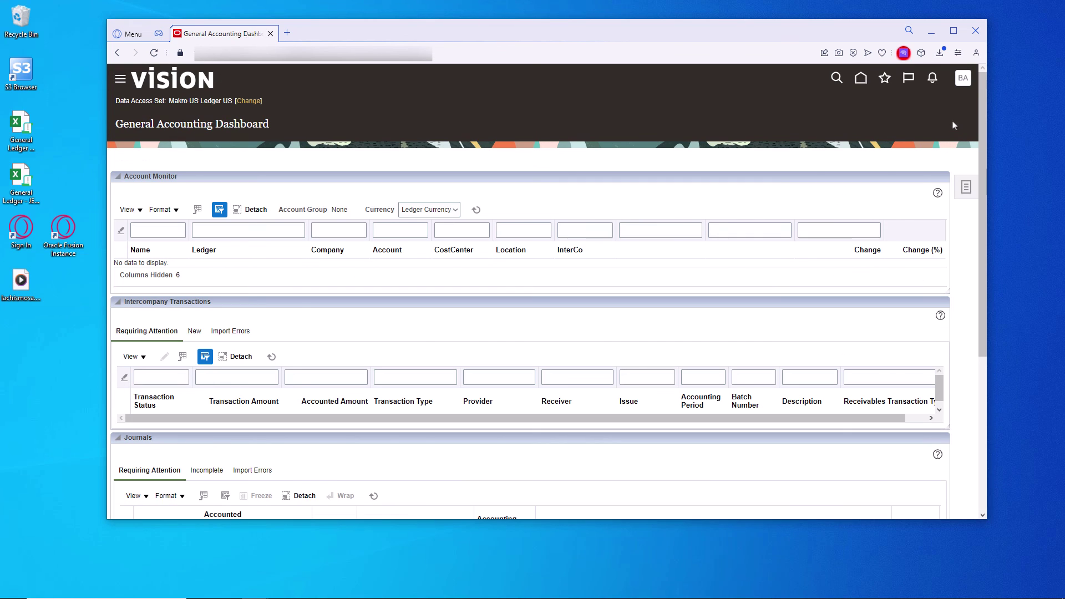